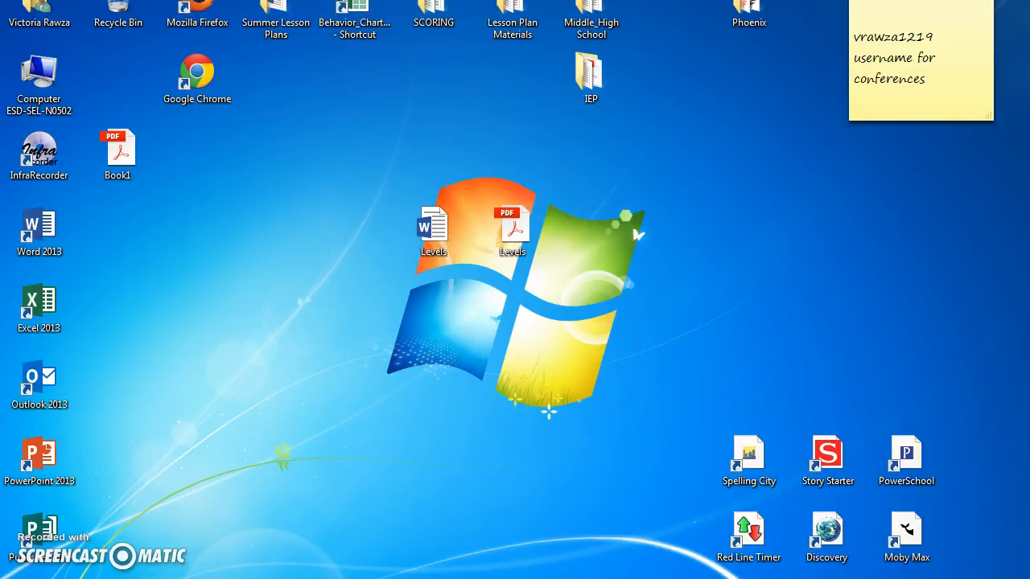
Step: Open a blank workbook in Excel 2013 and maximize its window
double_click(55, 316)
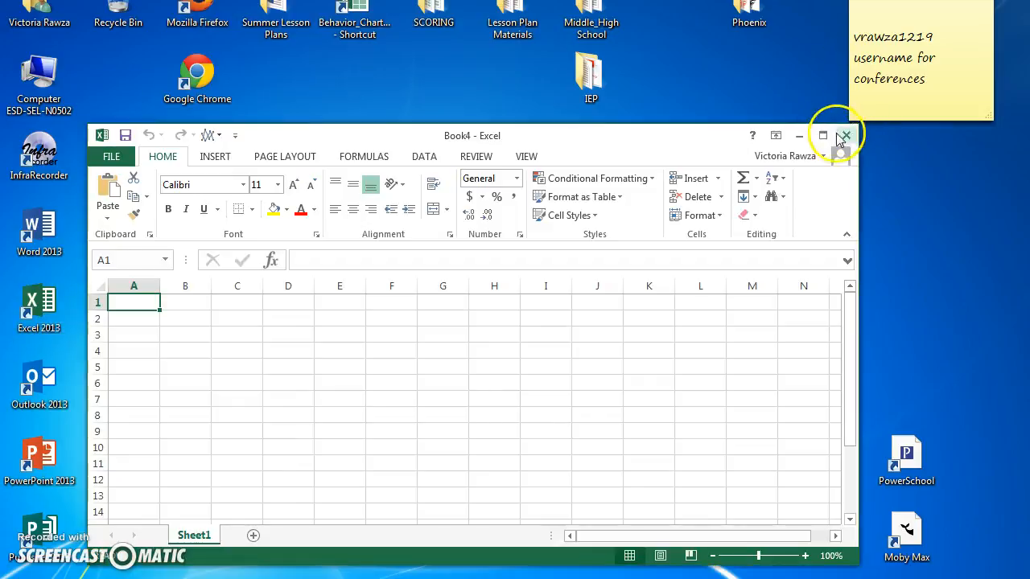
left_click(827, 134)
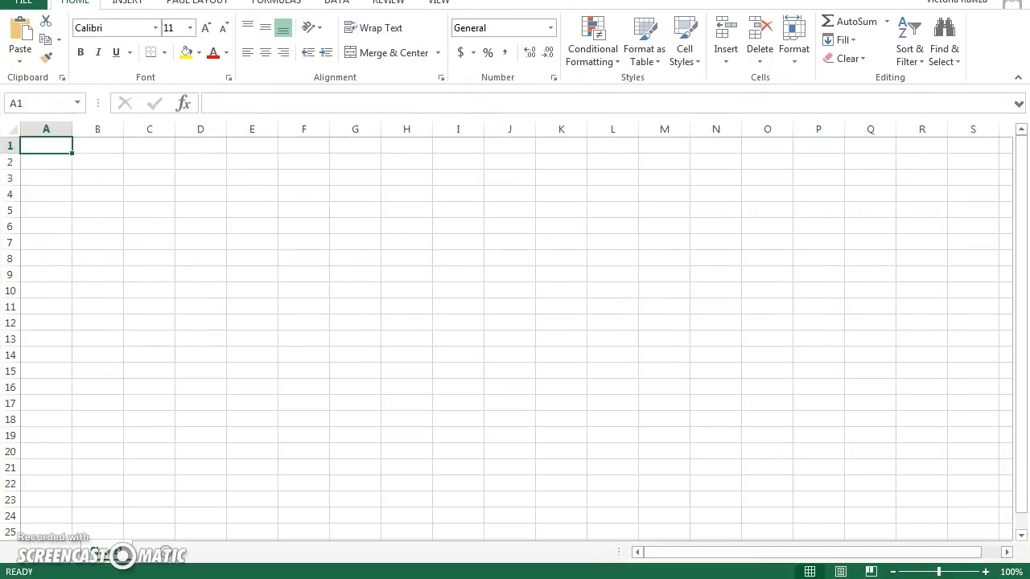
Step: Enter row 1 headings from A1: Date, Earned, Unearned, Off Task Min, # T.O., # Seclusion, # Escorted, T.O Min, Seclusion Min., In Class, Out Class
left_click_drag(48, 146, 107, 140)
left_click(60, 146)
type("Date\tEarned\tUnearned\tOff Task M\t# T.O.\t# Seclusio\t# Escorted\tT.O Min\tSeclusion\tIn Class\tOut Class")
Step: Review each column heading in row 1, from Date in A1 through Out Class in K1
left_click(60, 145)
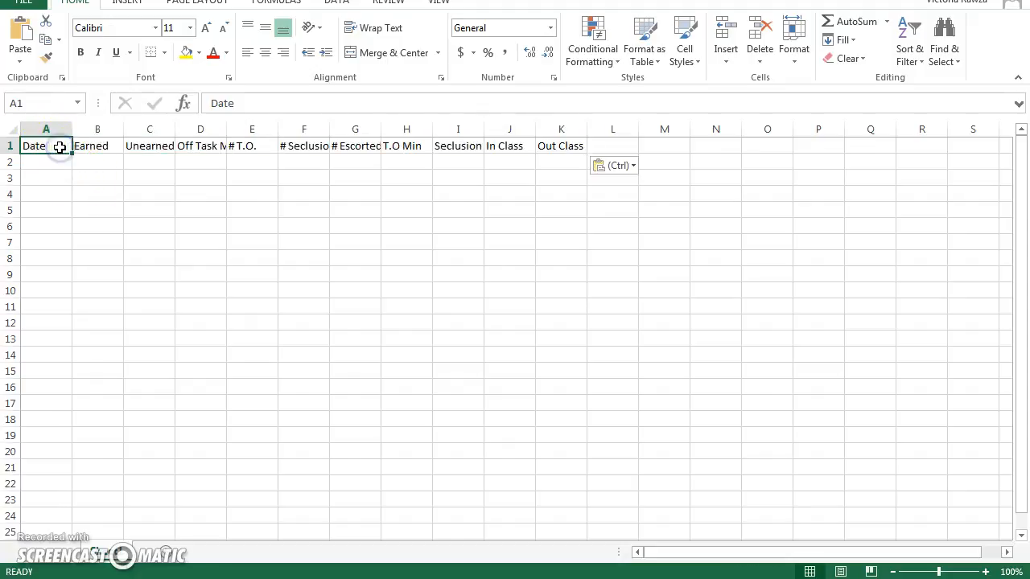
key("Tab")
key("Tab")
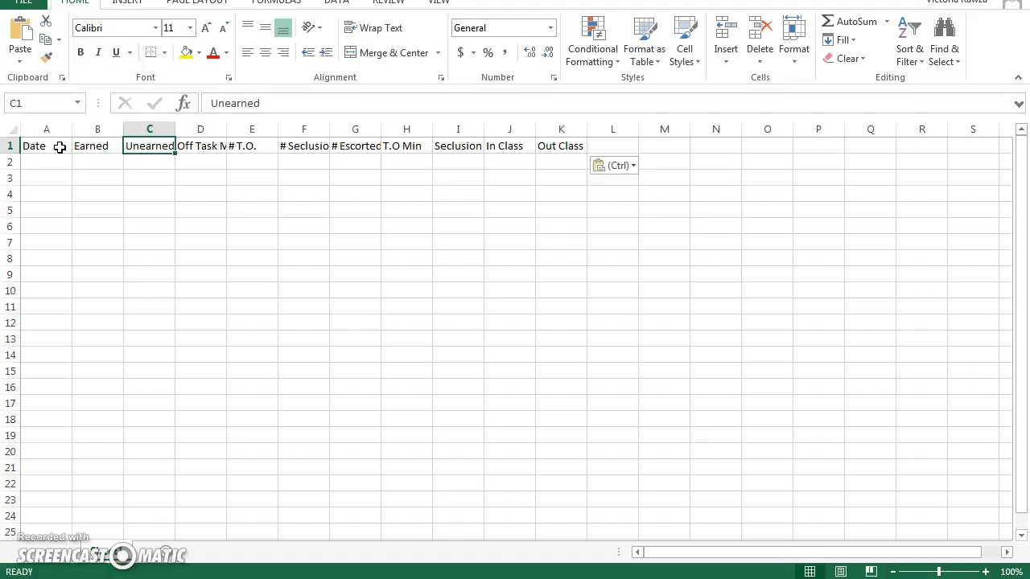
key("Tab")
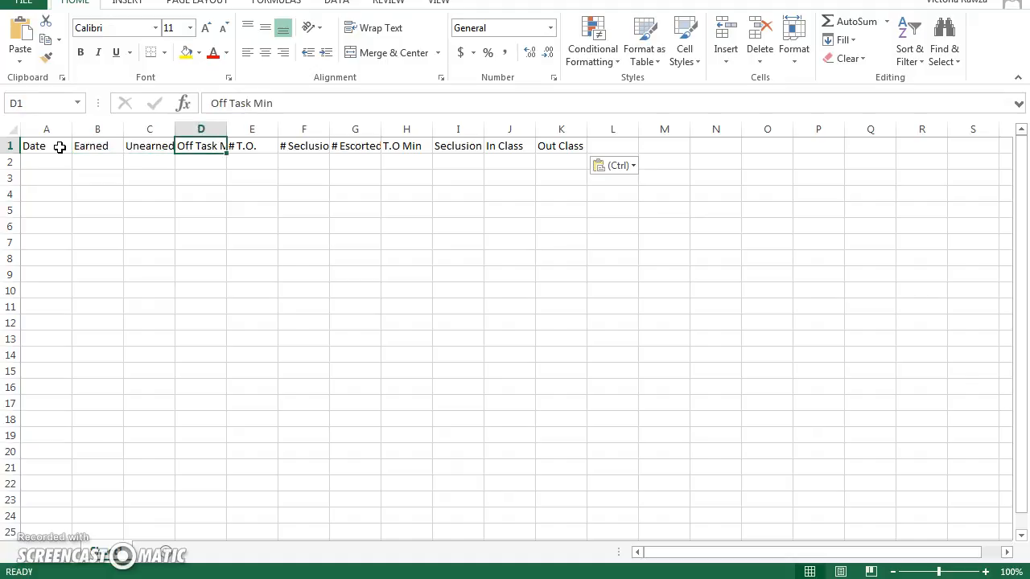
key("Tab")
key("Tab")
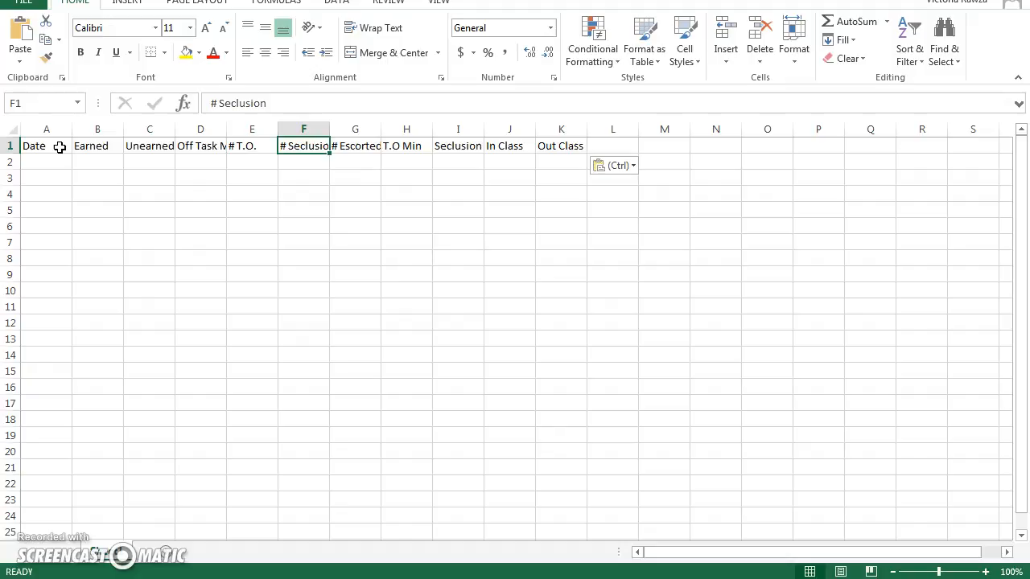
key("Tab")
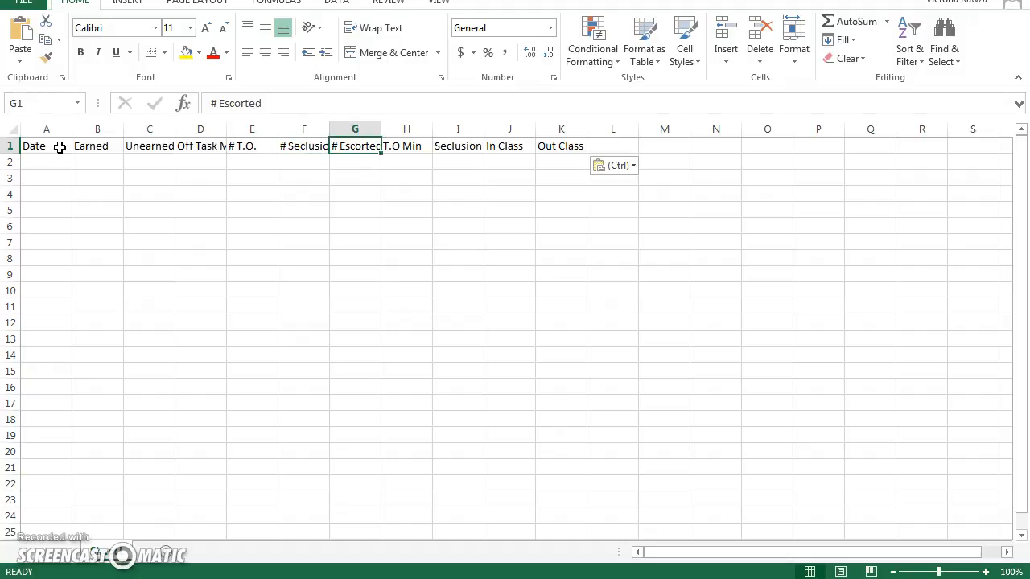
key("Tab")
key("Tab")
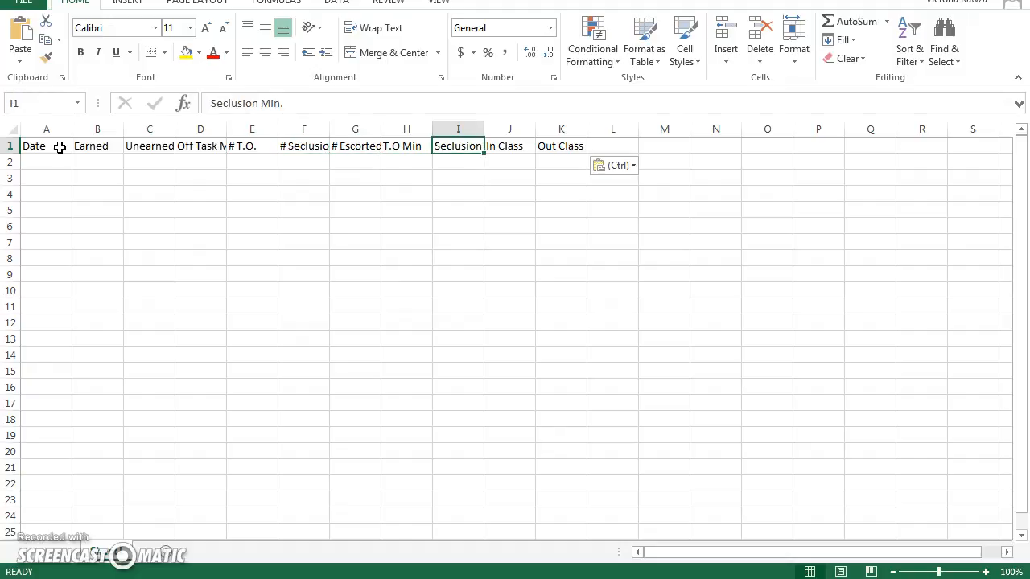
key("Tab")
key("Tab")
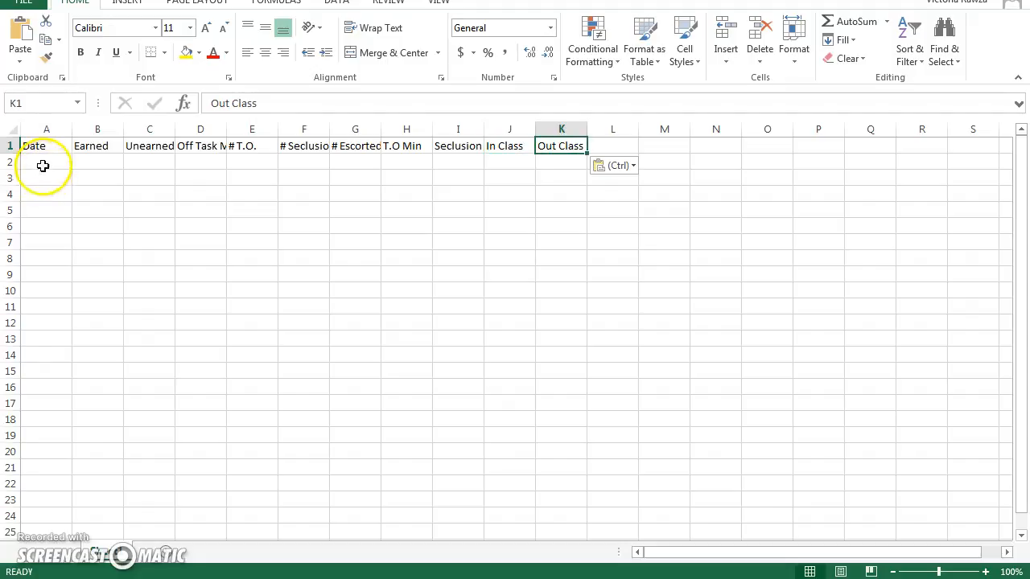
Step: Enter the date 9/8/15 in A2 and fill consecutive daily dates down column A to row 85, ending at 11/30/2015
left_click(44, 161)
type("9/8/15")
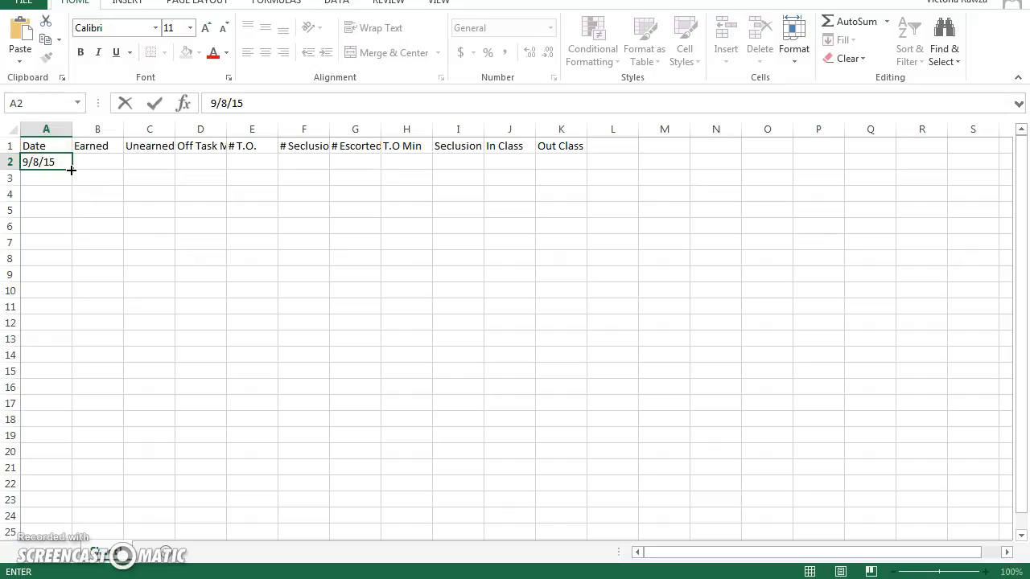
left_click(85, 166)
left_click(53, 163)
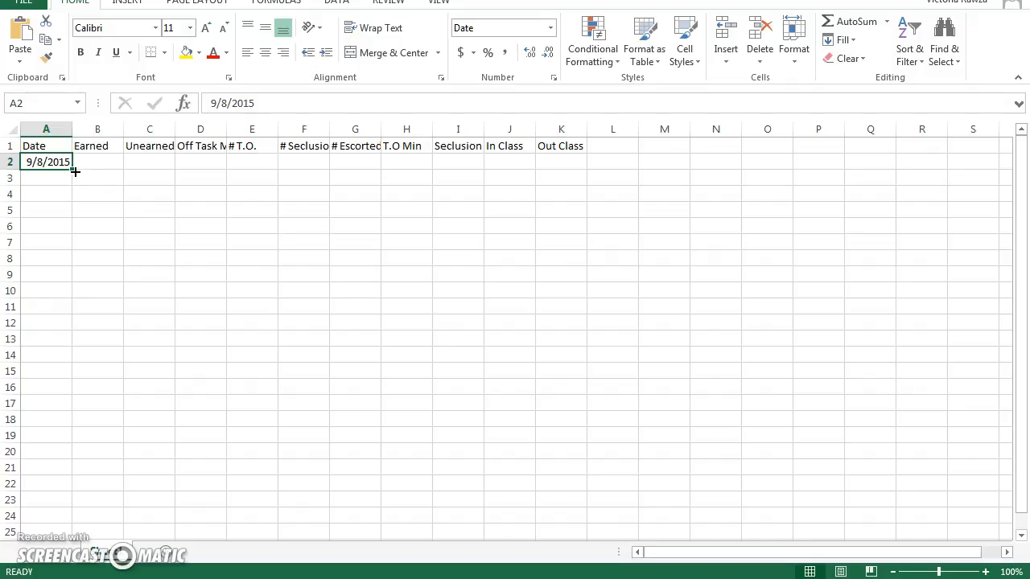
left_click_drag(75, 171, 78, 546)
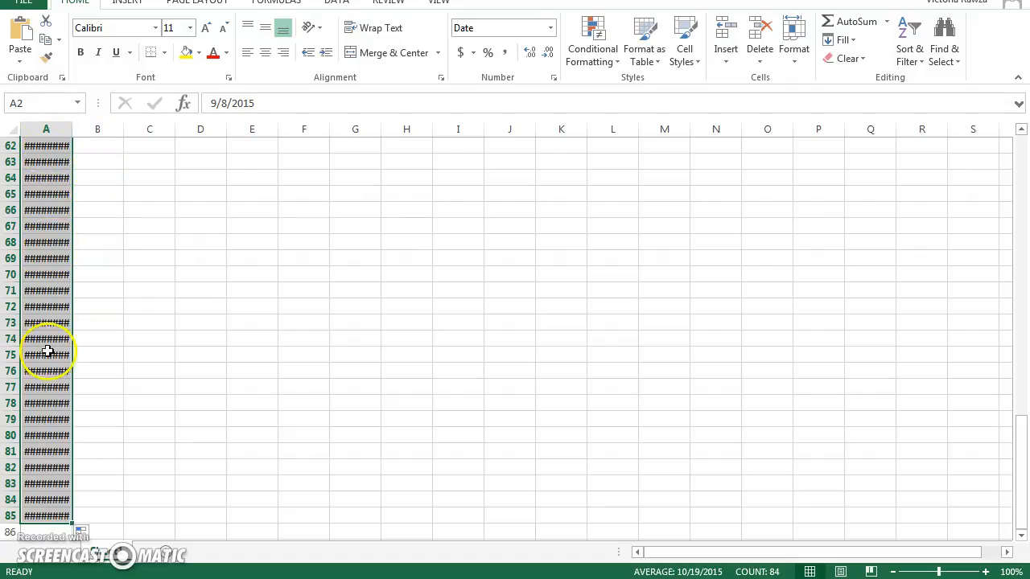
Step: Widen column A so the full dates fit
mouse_move(48, 354)
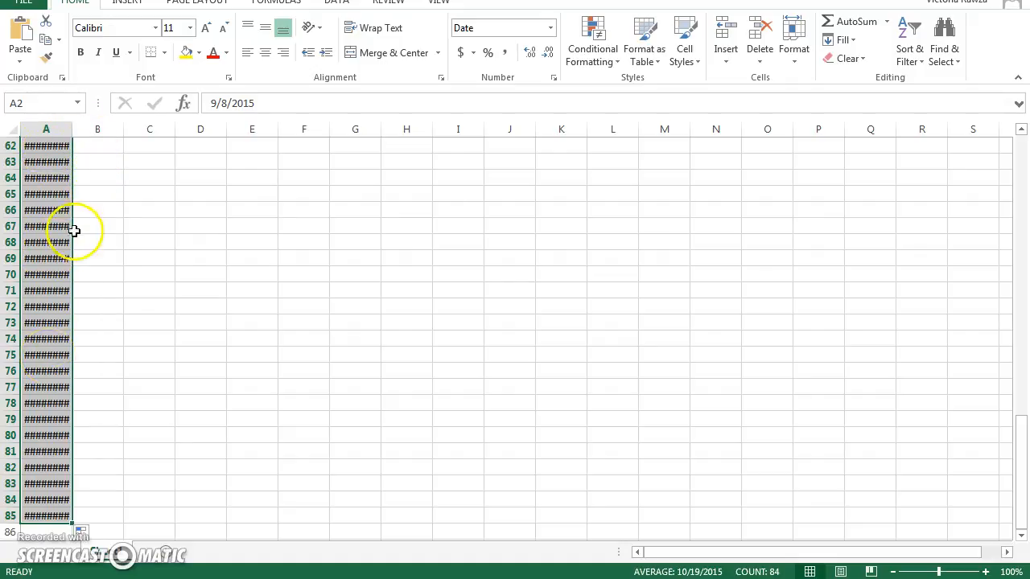
left_click_drag(74, 124, 91, 121)
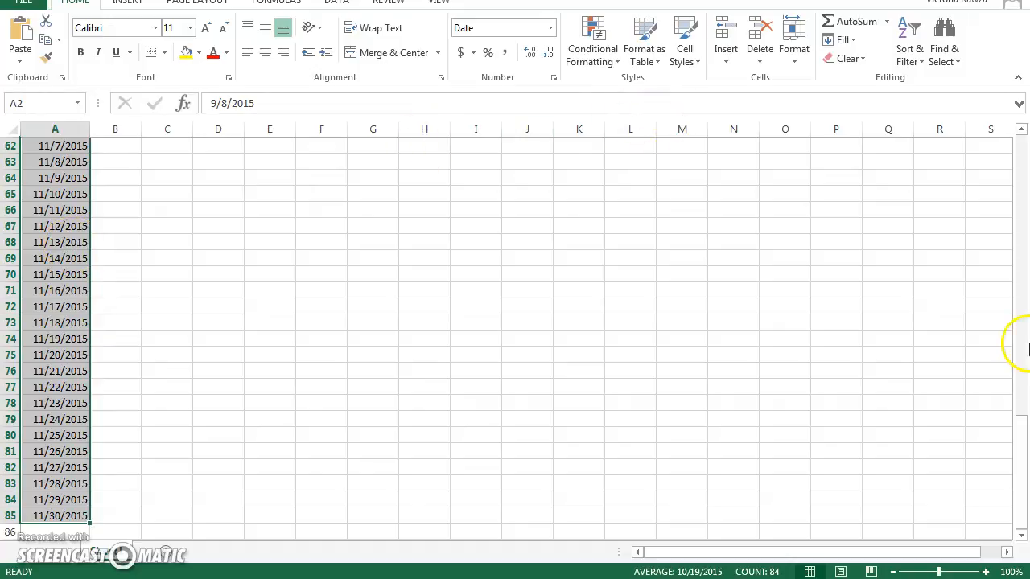
left_click_drag(1019, 453, 1011, 157)
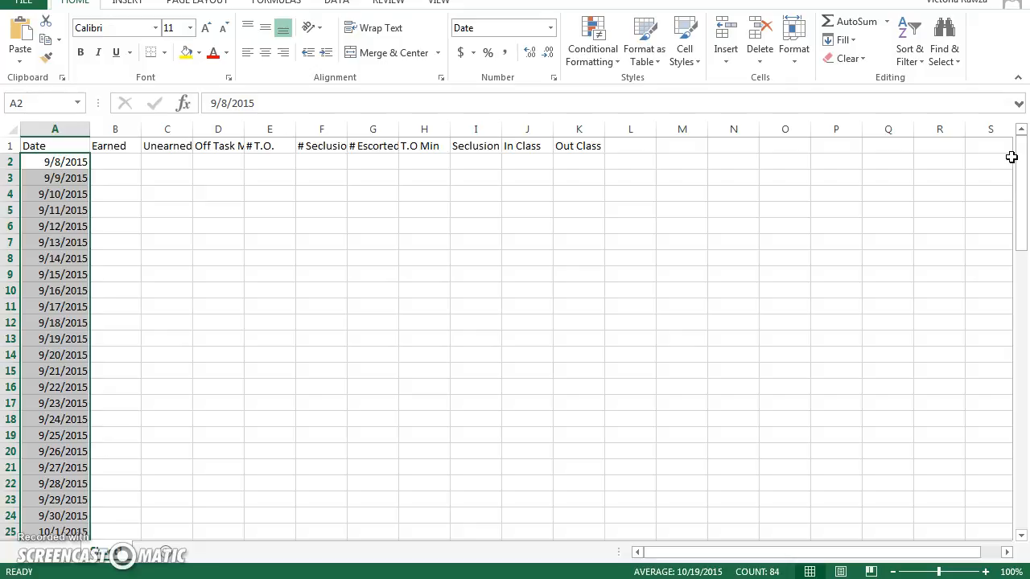
left_click(284, 239)
Step: Delete rows 6 and 7, which hold the weekend dates 9/12/2015 and 9/13/2015
left_click(78, 162)
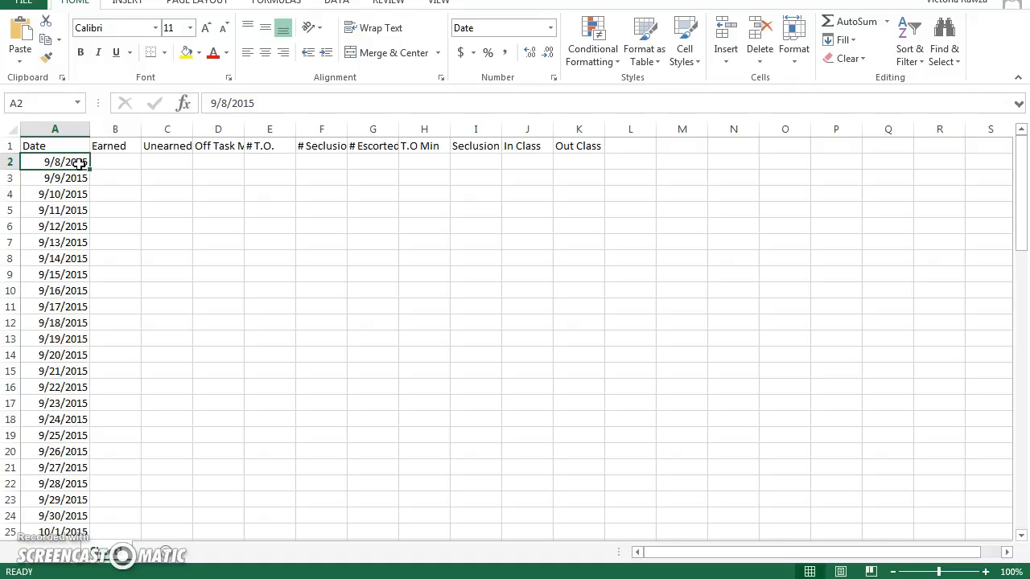
key("Down")
key("Down")
key("Down")
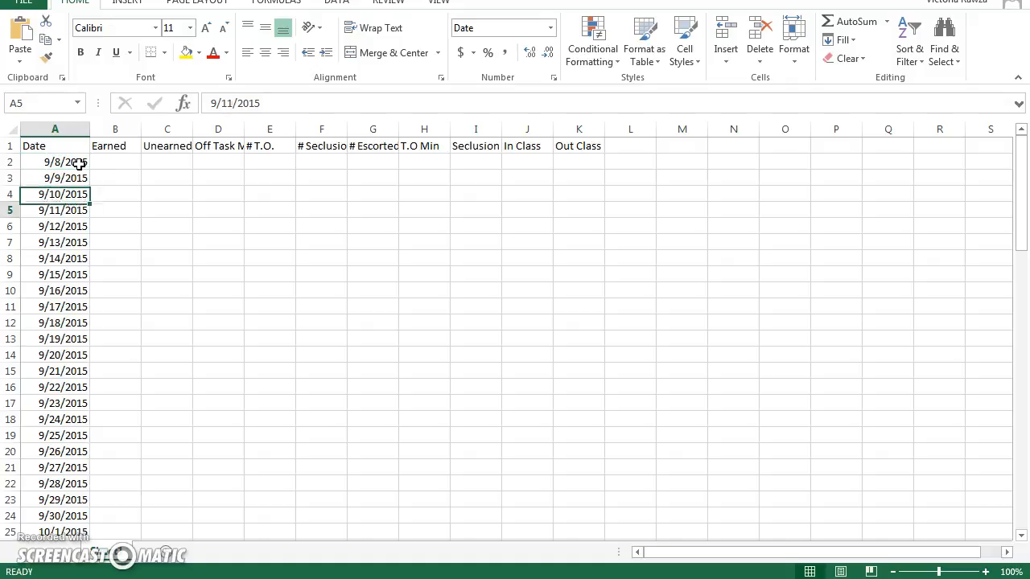
key("Down")
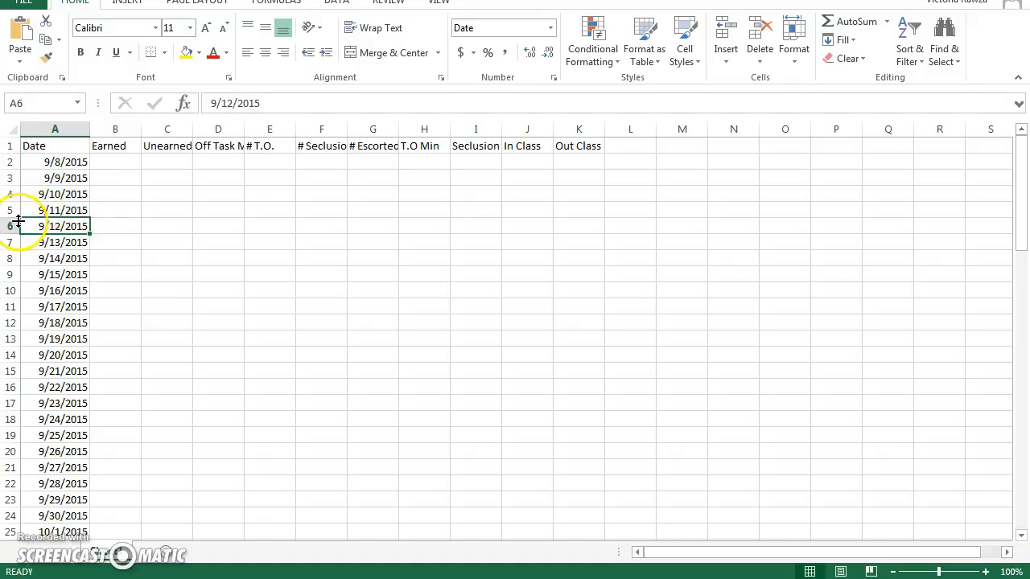
left_click_drag(12, 225, 15, 239)
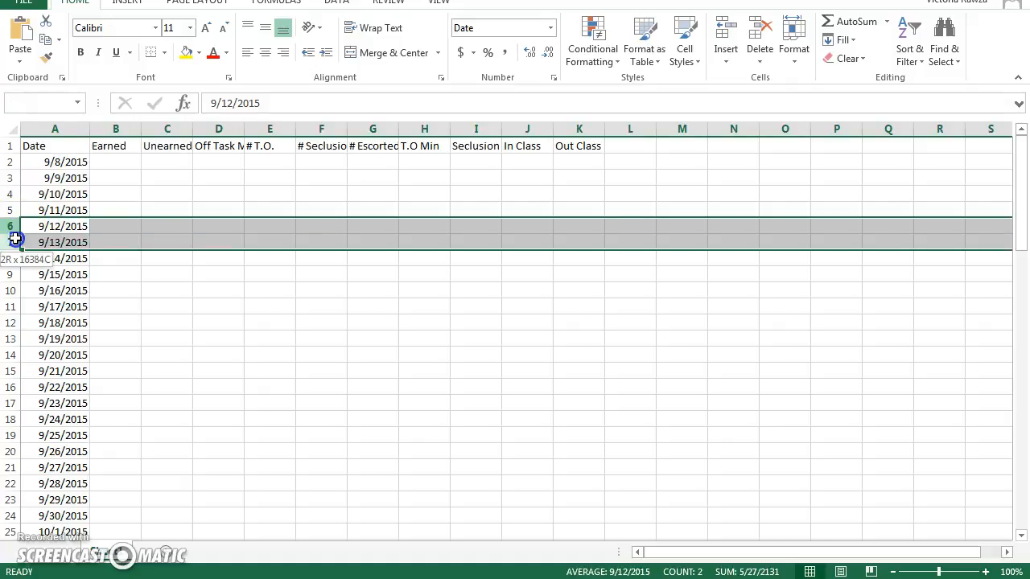
right_click(36, 245)
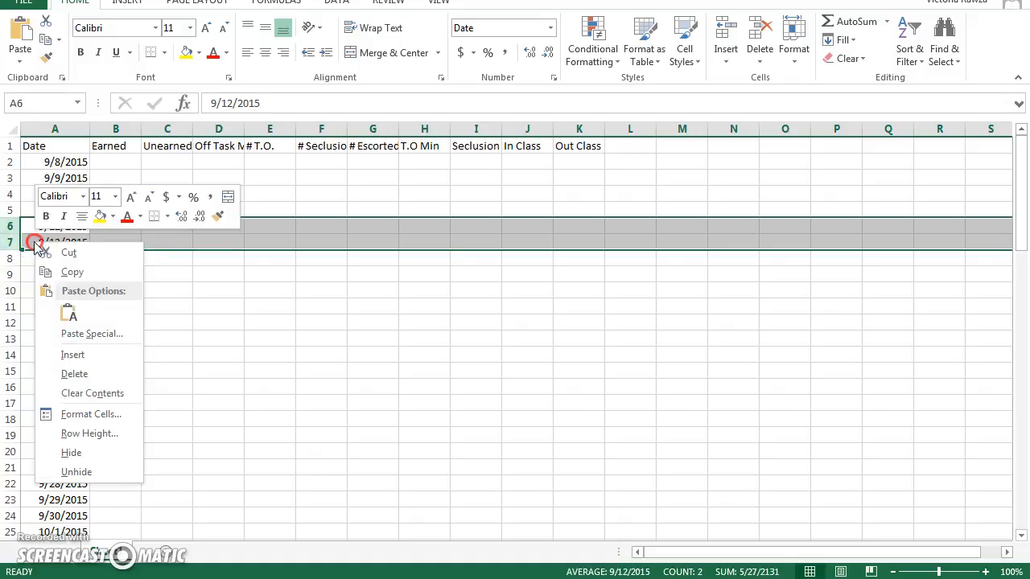
left_click(80, 372)
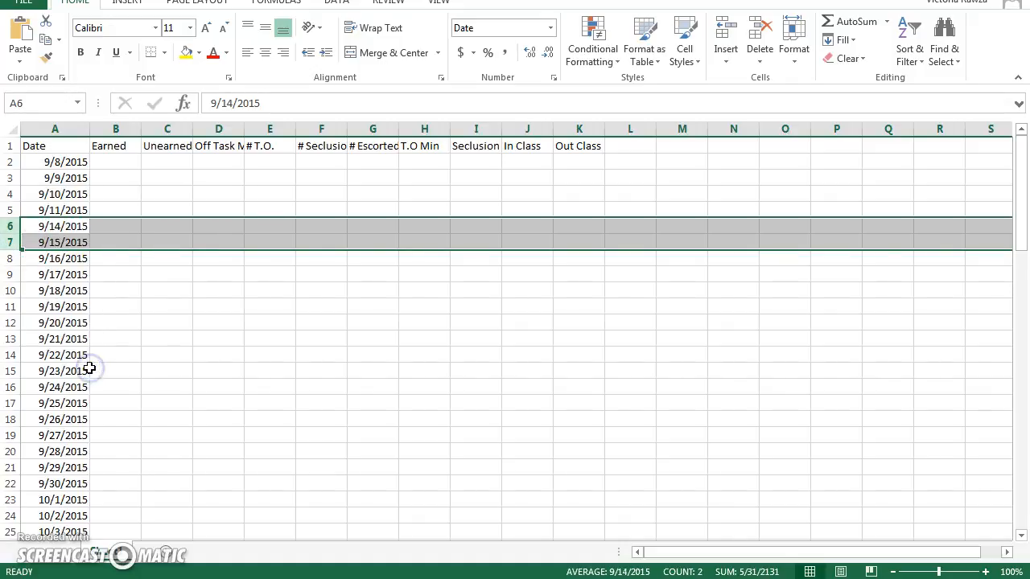
Step: Delete rows 11 and 12, which hold the weekend dates 9/19/2015 and 9/20/2015
left_click(81, 273)
left_click(71, 228)
key("Down")
key("Down")
key("Down")
key("Down")
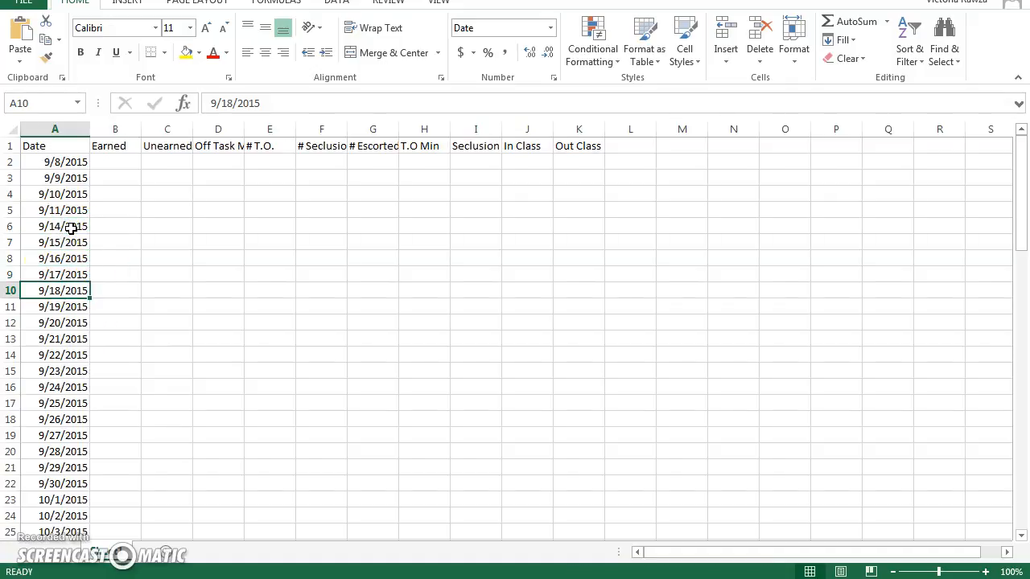
left_click(14, 309)
left_click_drag(15, 309, 19, 323)
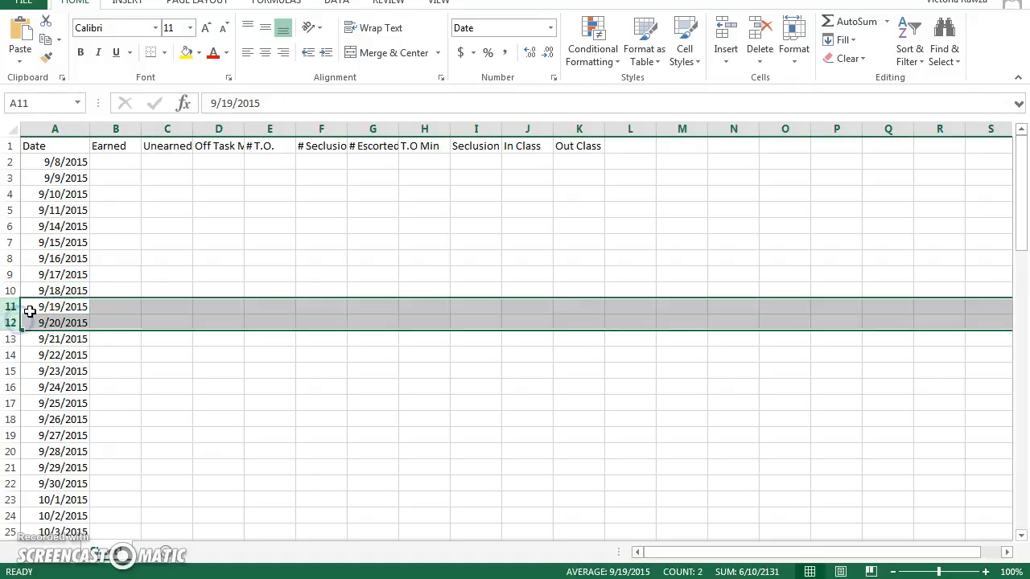
right_click(30, 311)
left_click(84, 445)
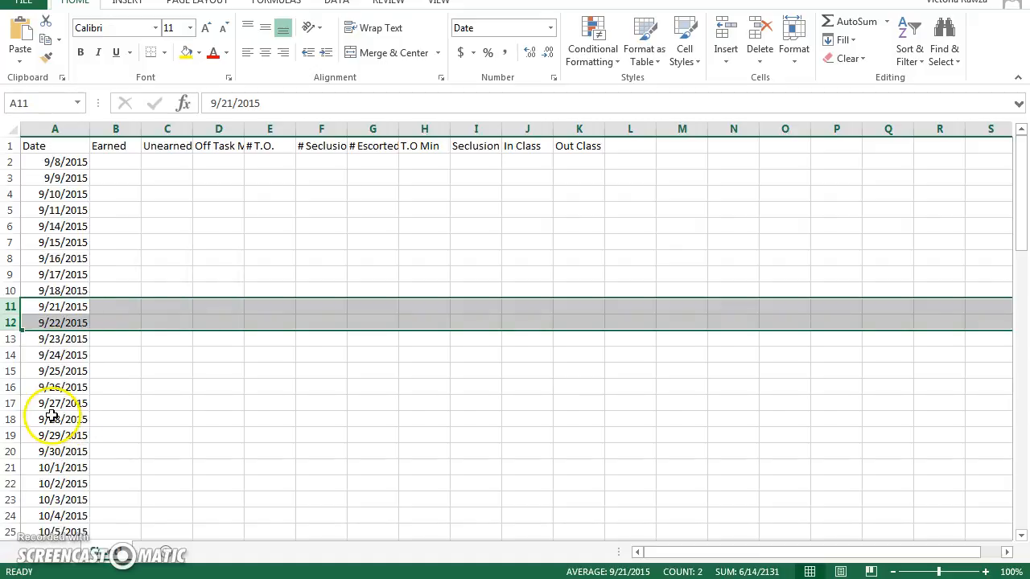
Step: Delete row 15, which holds the date 9/25/2015
left_click(74, 336)
key("Down")
key("Down")
key("Down")
key("Down")
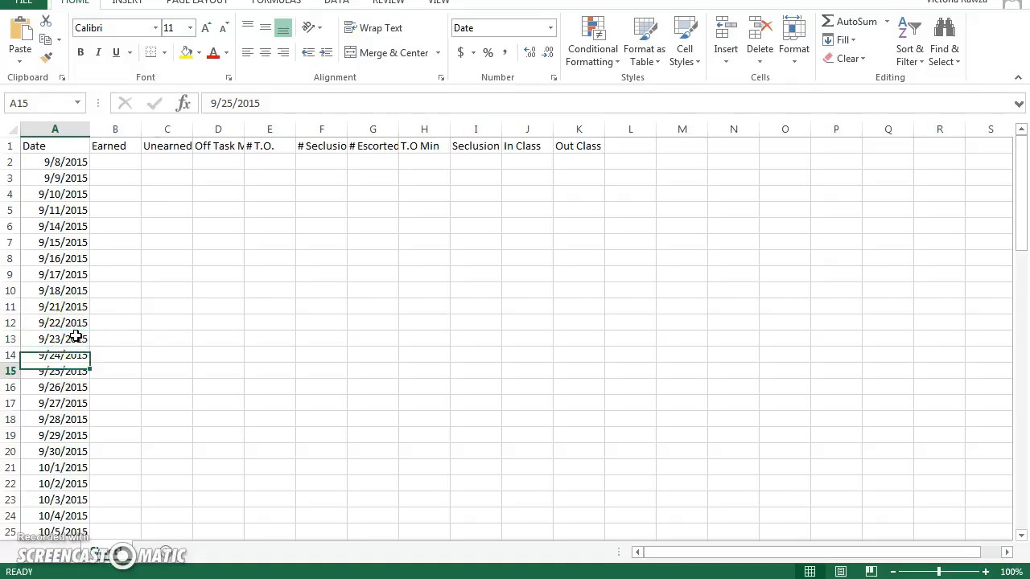
key("Down")
key("Up")
key("Up")
key("Up")
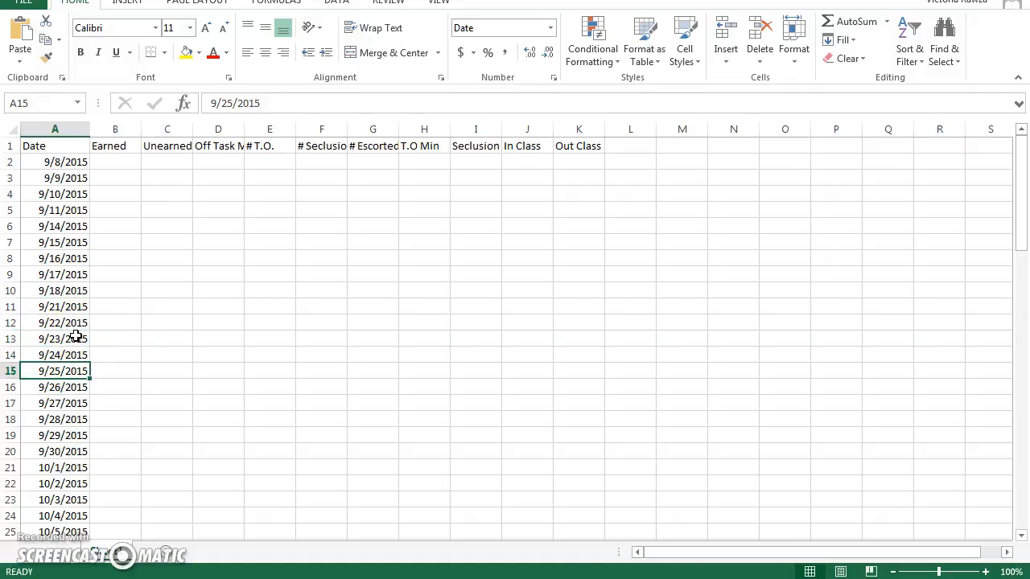
left_click(12, 370)
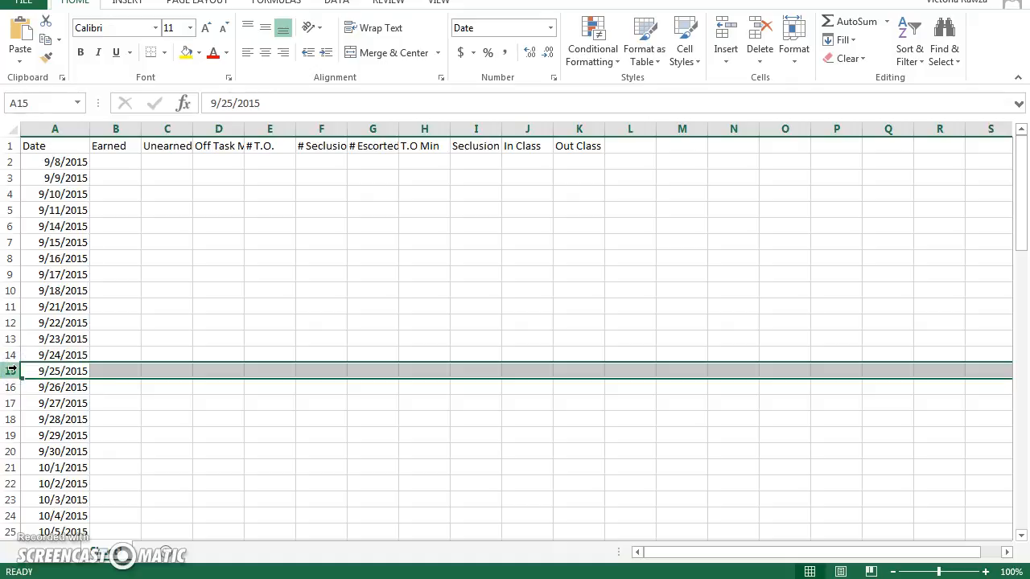
right_click(12, 370)
left_click(64, 258)
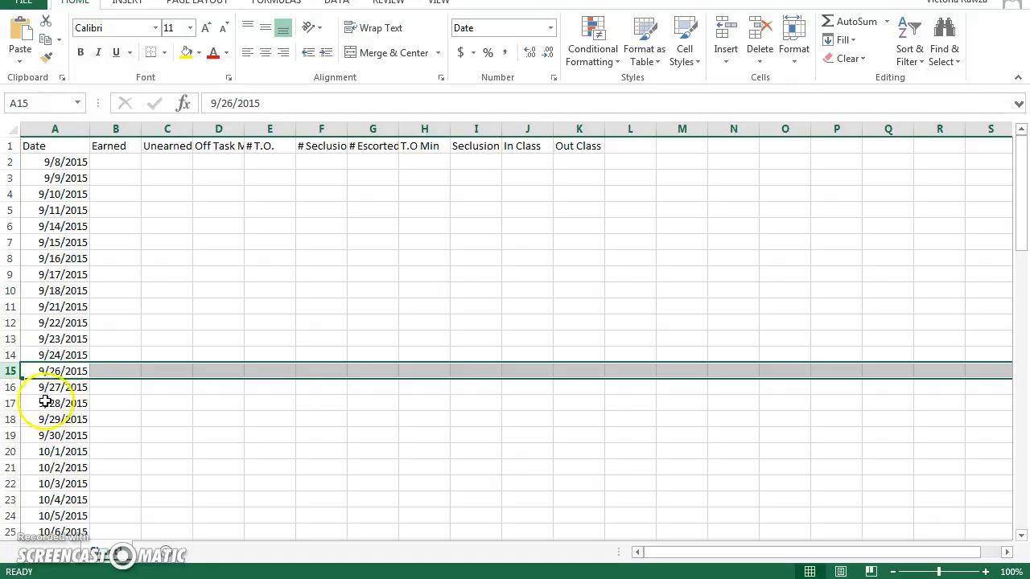
Step: Insert two blank rows between 9/30/2015 and 10/1/2015 in the date list
left_click(35, 434)
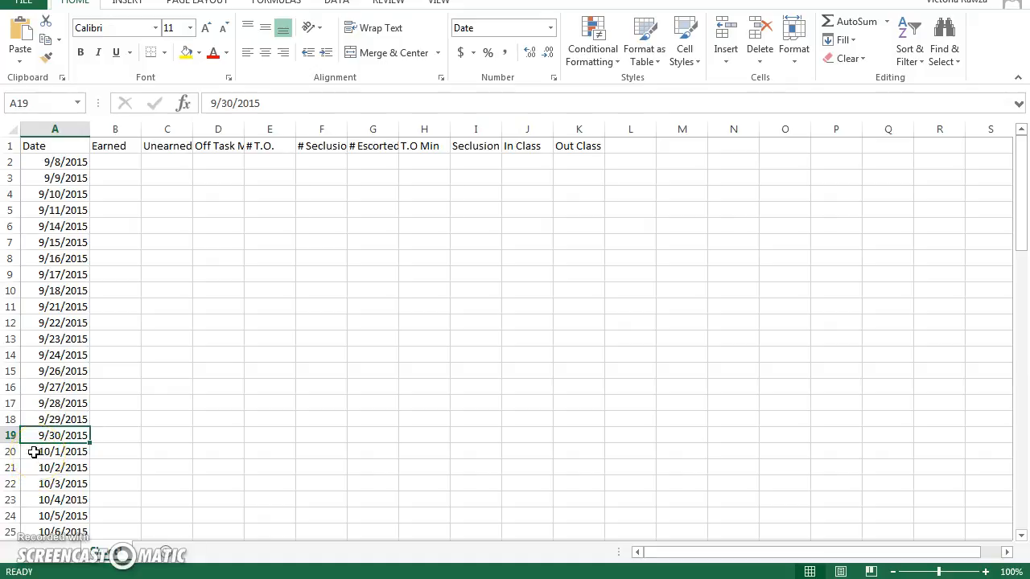
left_click(13, 452)
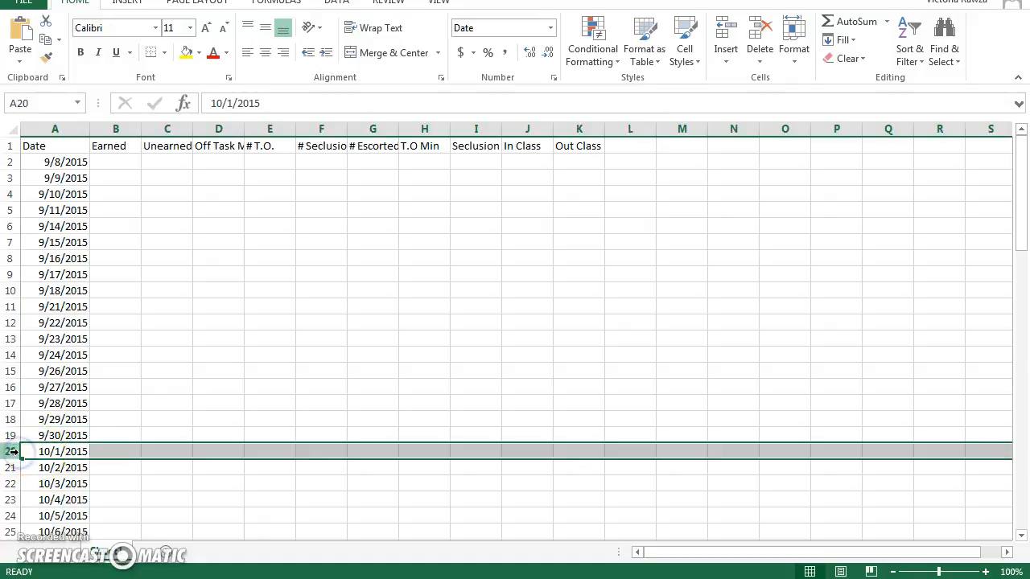
right_click(13, 452)
left_click(65, 323)
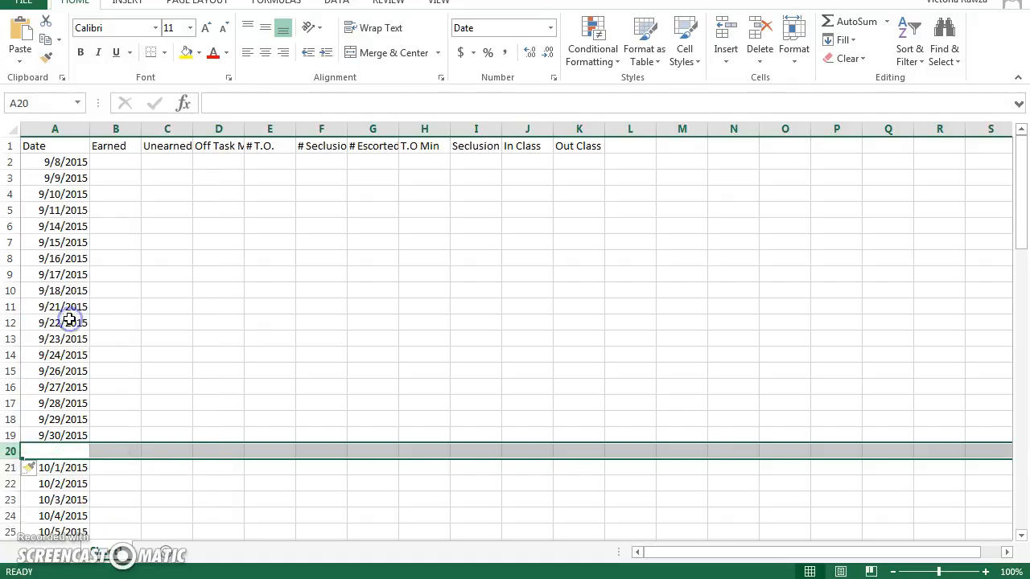
right_click(11, 452)
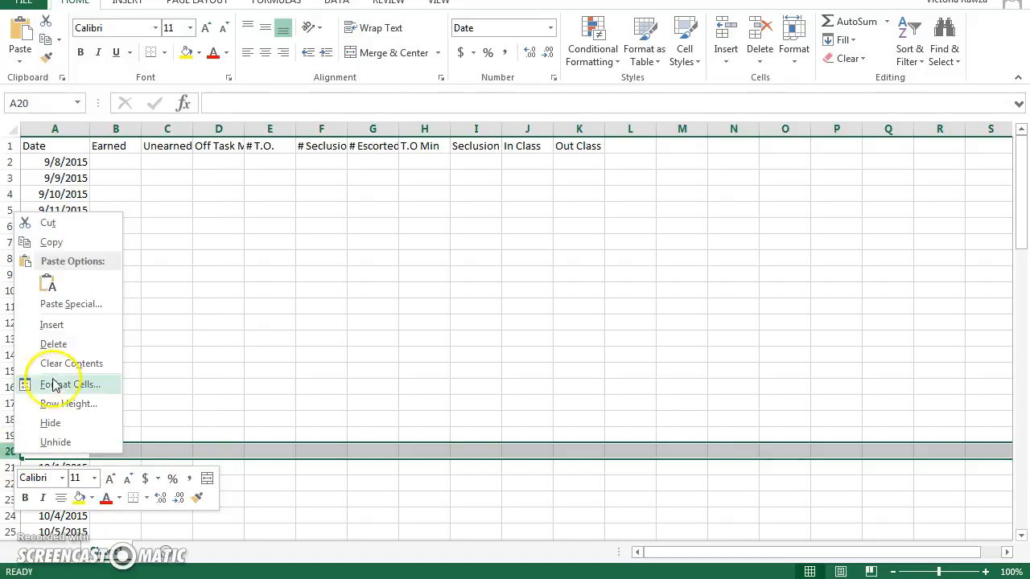
left_click(51, 325)
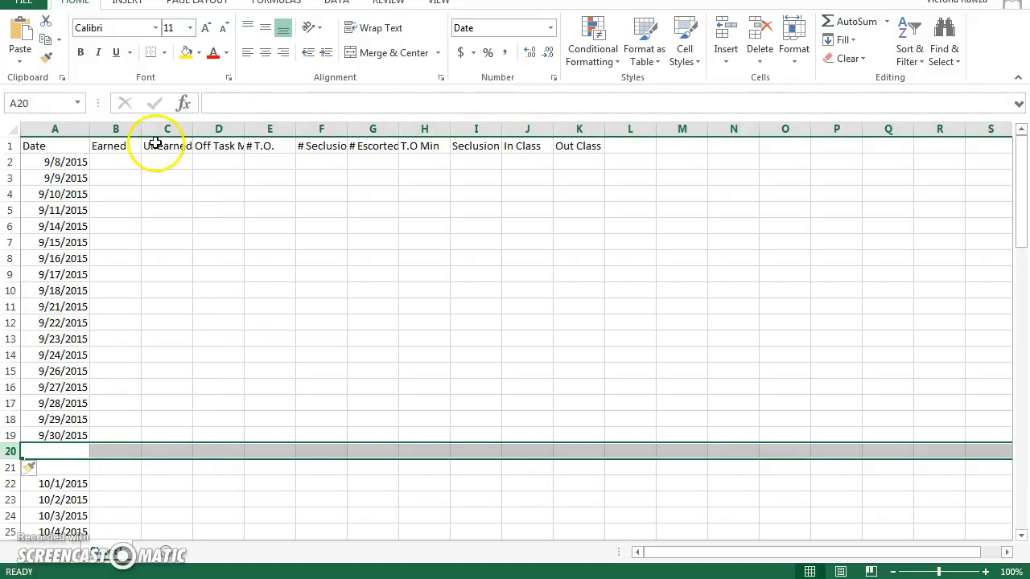
Step: Copy the column headings in A1:K1 into row 21, directly above the October dates
left_click_drag(74, 145, 583, 138)
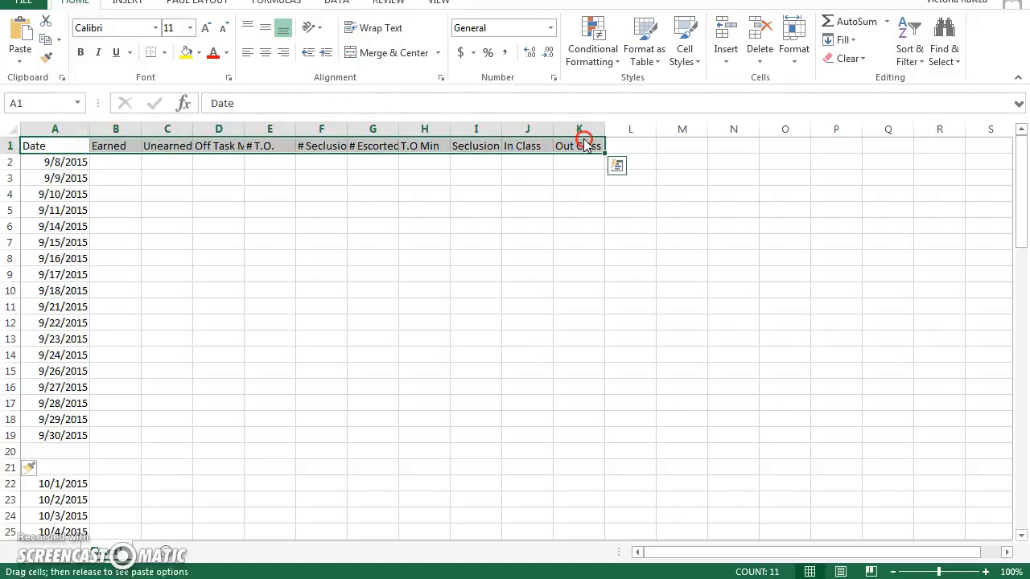
right_click(580, 146)
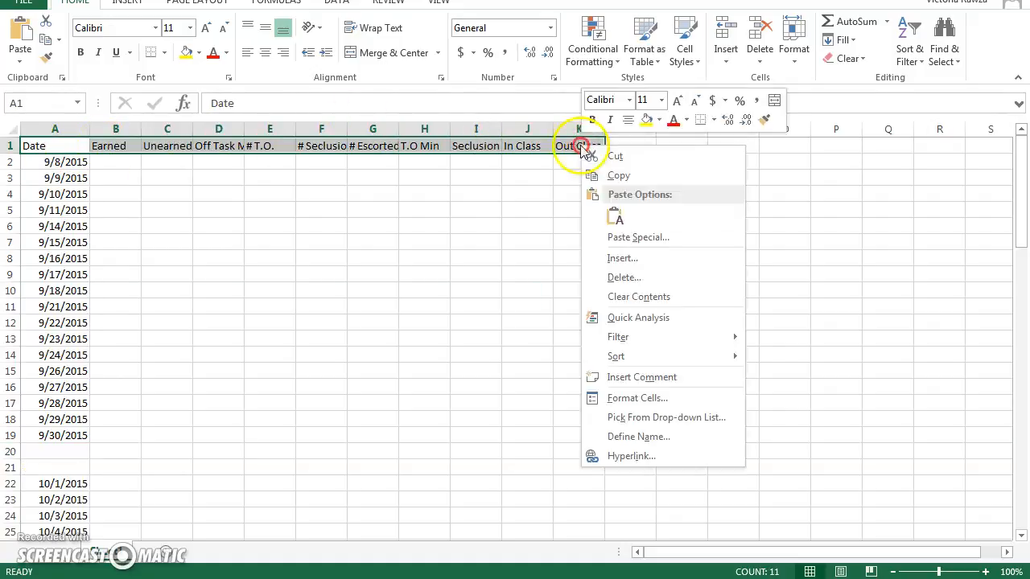
left_click(616, 176)
left_click(80, 470)
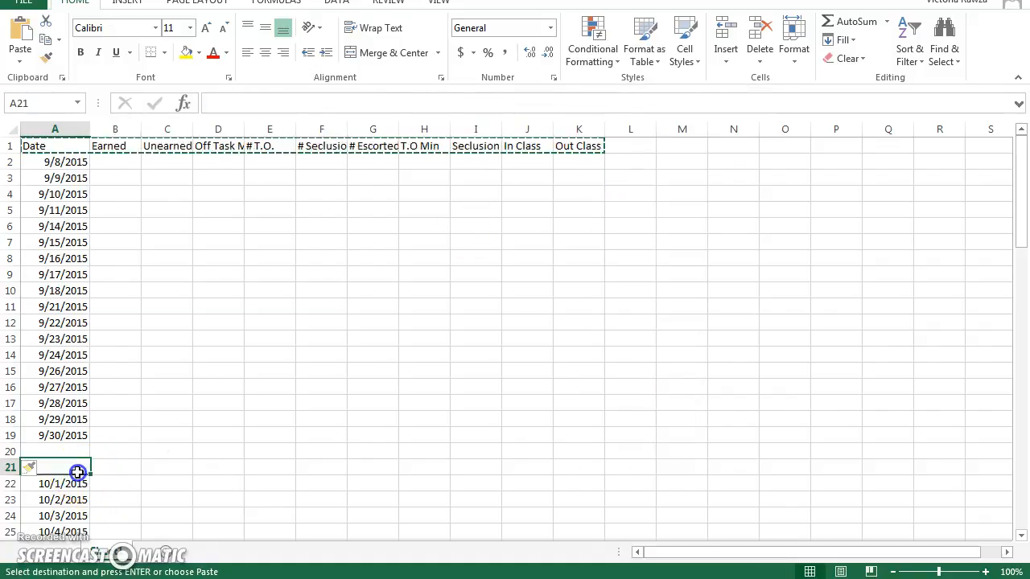
right_click(76, 469)
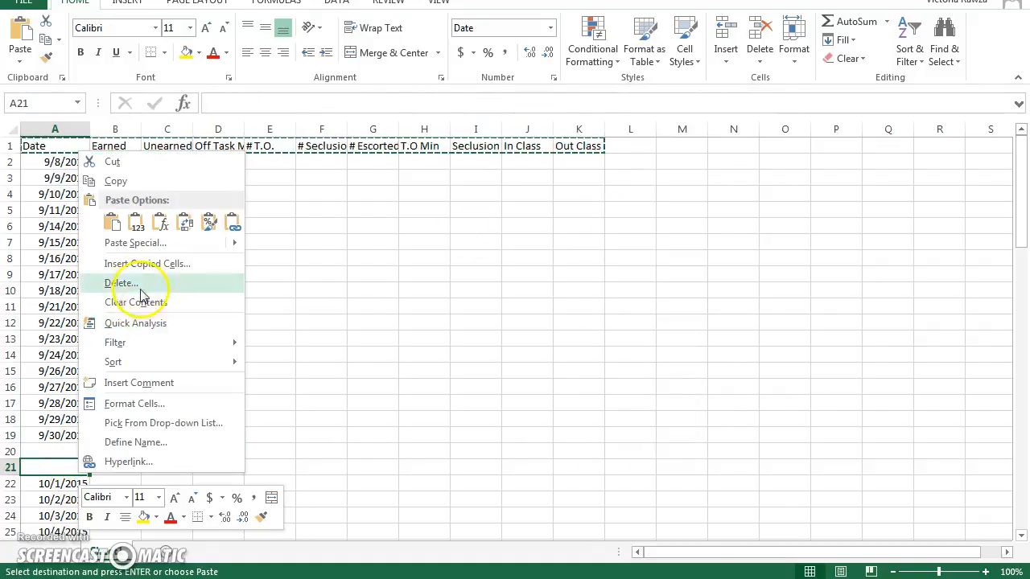
left_click(112, 223)
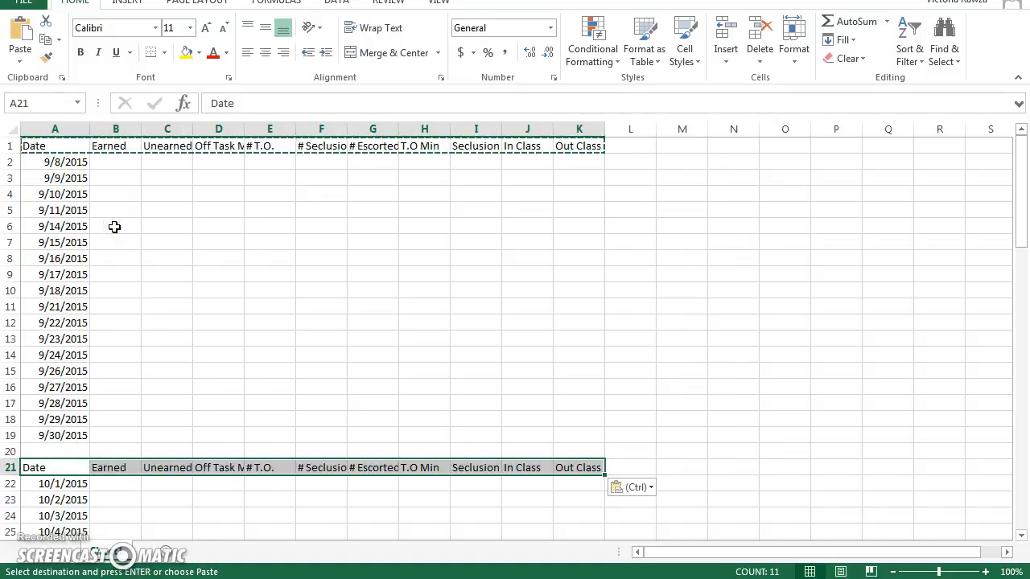
Step: Label the blank row below 9/30/2015 as Total in cell A20
left_click(32, 450)
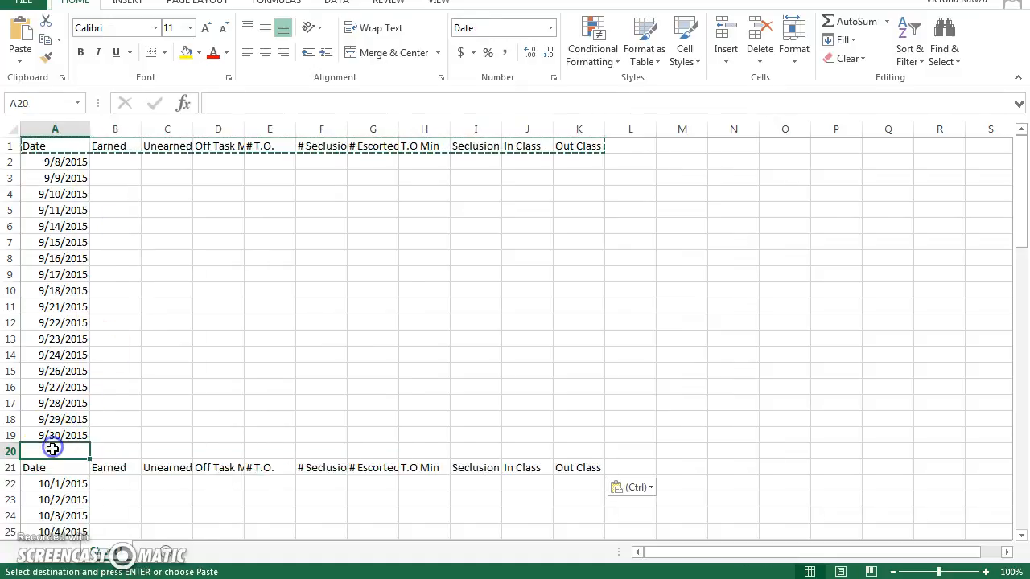
type("Total")
key("Tab")
key("Tab")
key("Tab")
key("Tab")
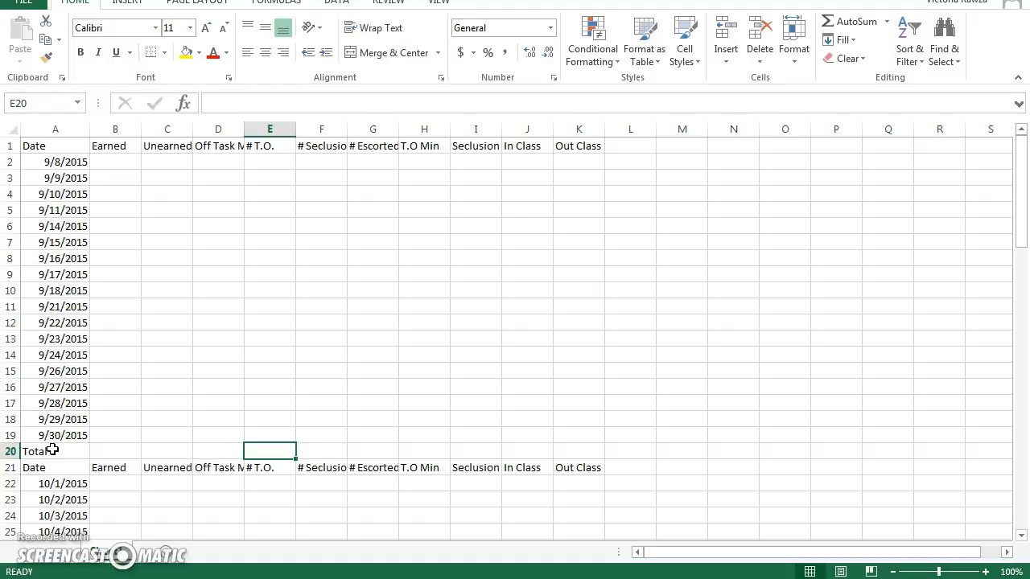
Step: Insert two blank rows between 10/31/2015 and 11/1/2015 in the date list
left_click_drag(1018, 199, 1023, 266)
left_click_drag(1023, 268, 1022, 349)
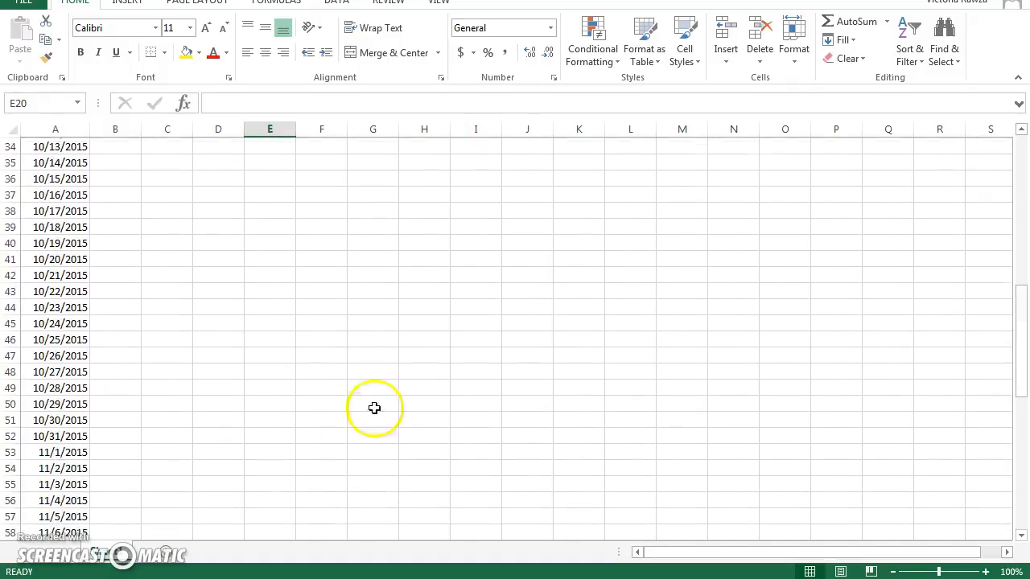
left_click(11, 452)
right_click(13, 452)
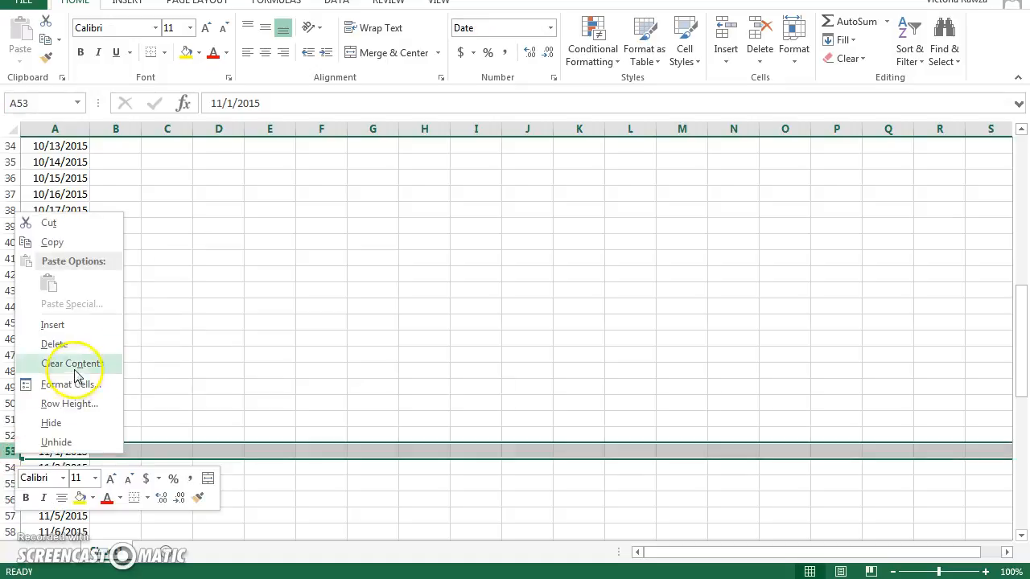
left_click(65, 326)
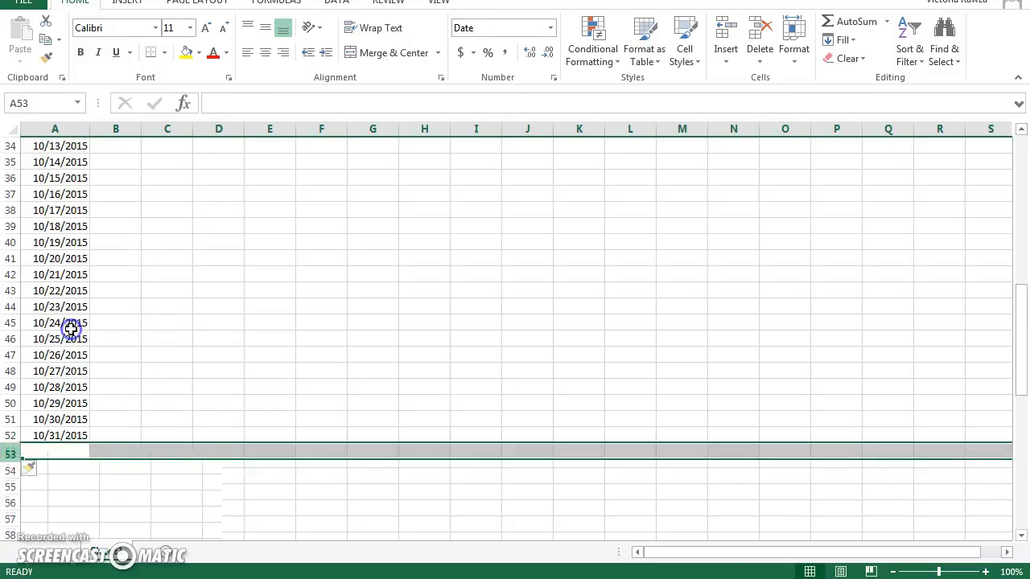
right_click(11, 452)
left_click(83, 326)
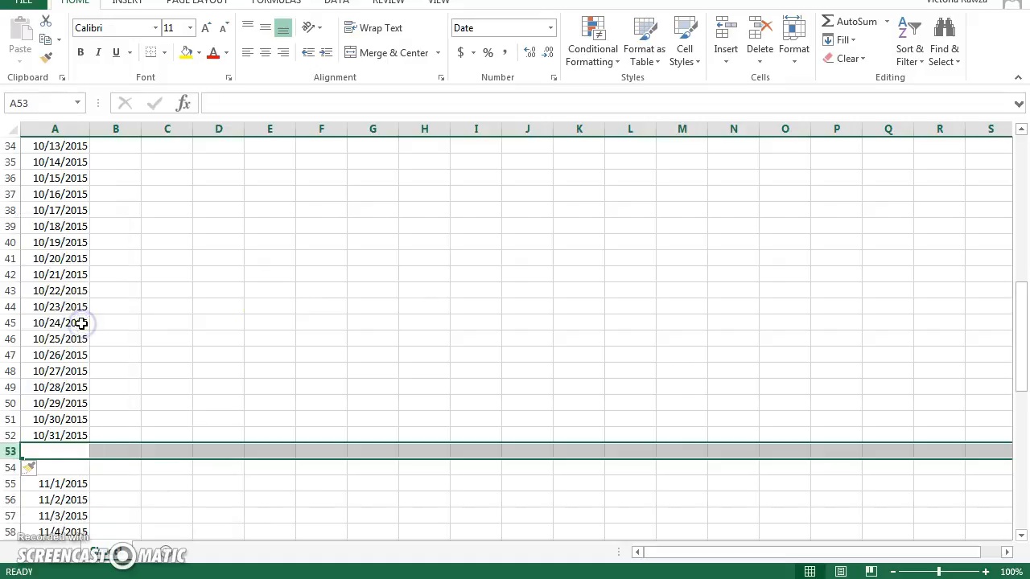
Step: Copy the Total row and column headings in A20:K21 into the two blank rows above 11/1/2015, starting at A53
left_click_drag(1019, 375, 1005, 314)
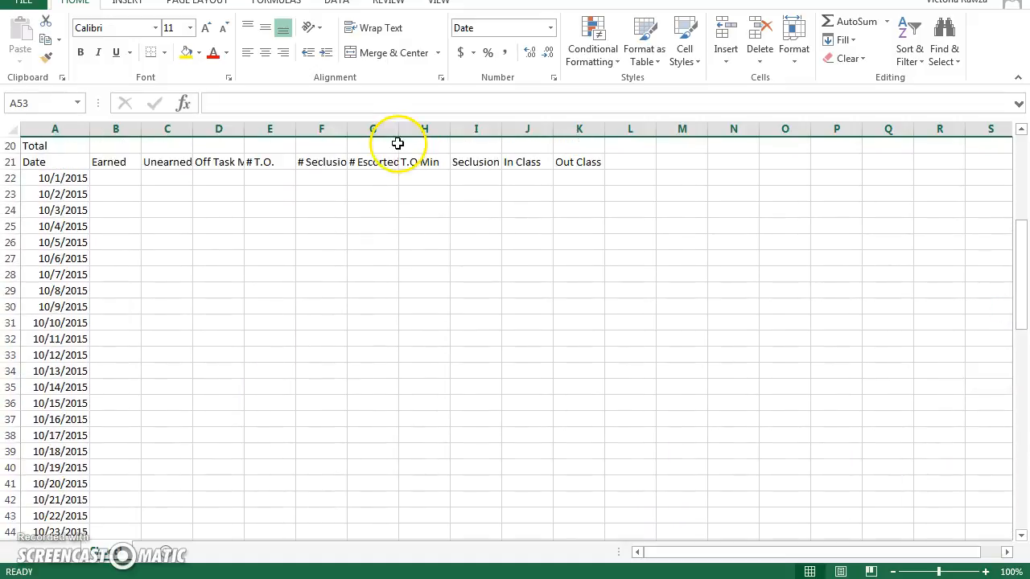
left_click(49, 145)
left_click_drag(78, 153, 599, 210)
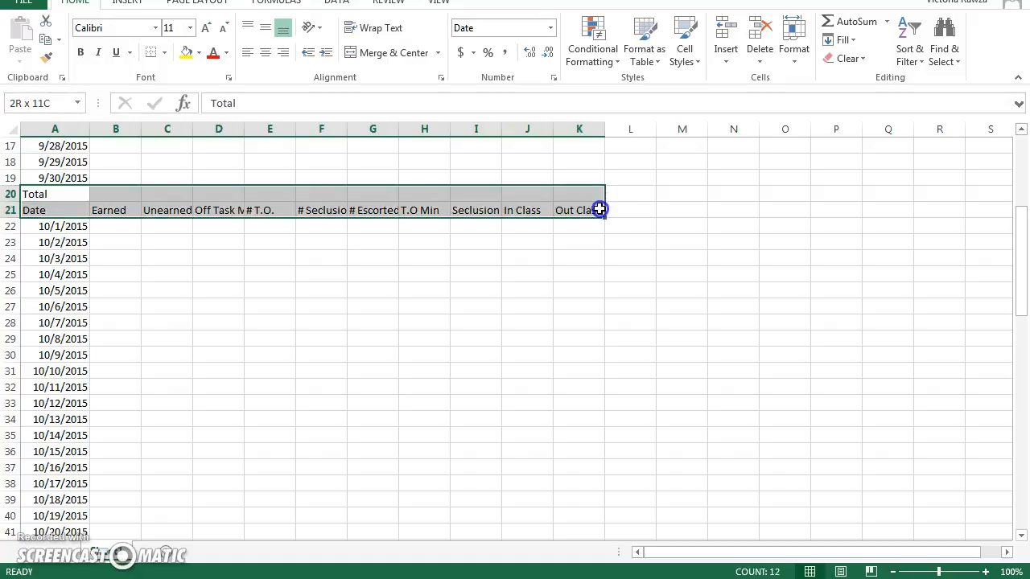
right_click(515, 204)
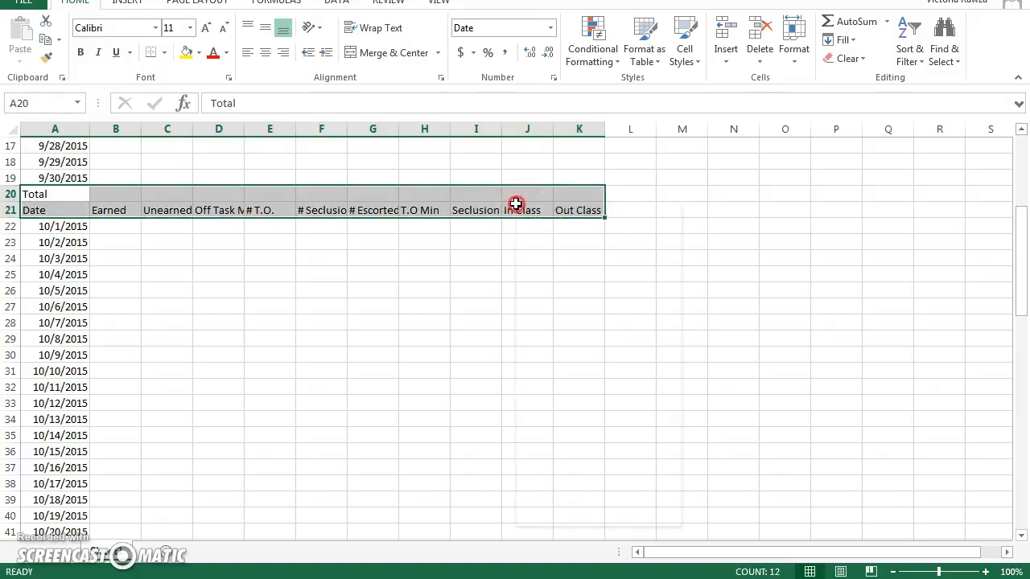
left_click(547, 233)
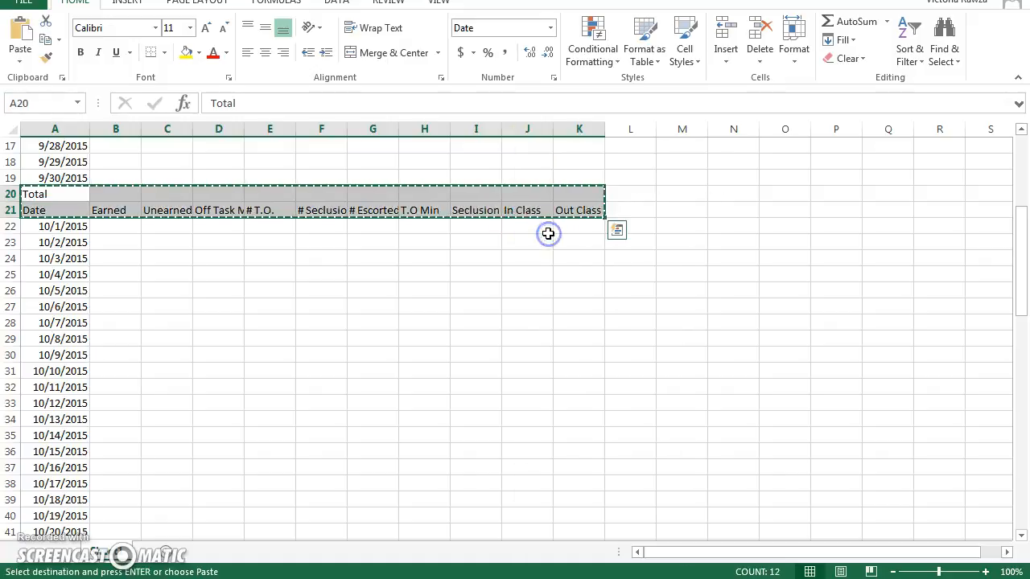
left_click_drag(1021, 277, 1023, 345)
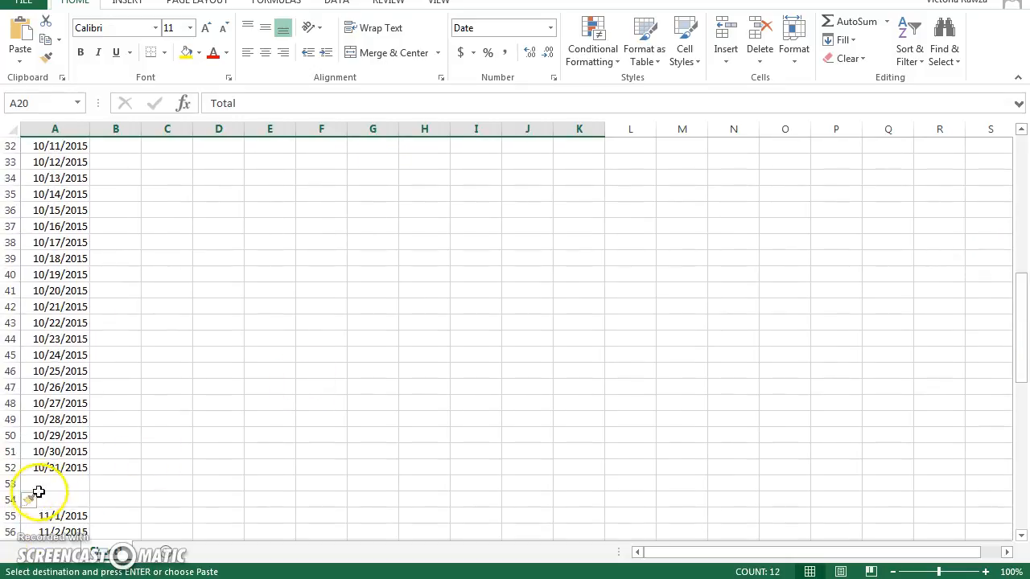
left_click(46, 484)
right_click(46, 485)
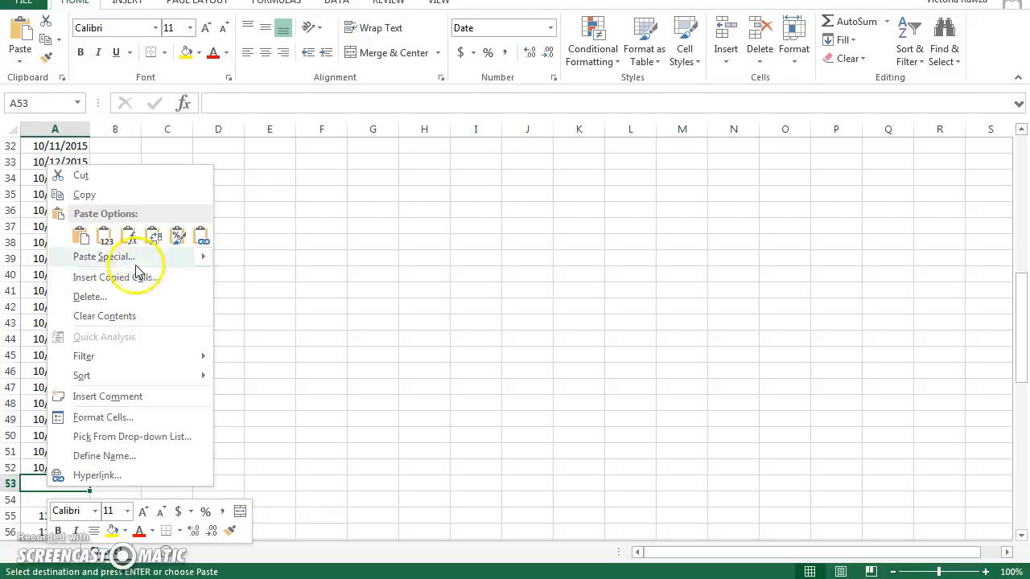
left_click(81, 235)
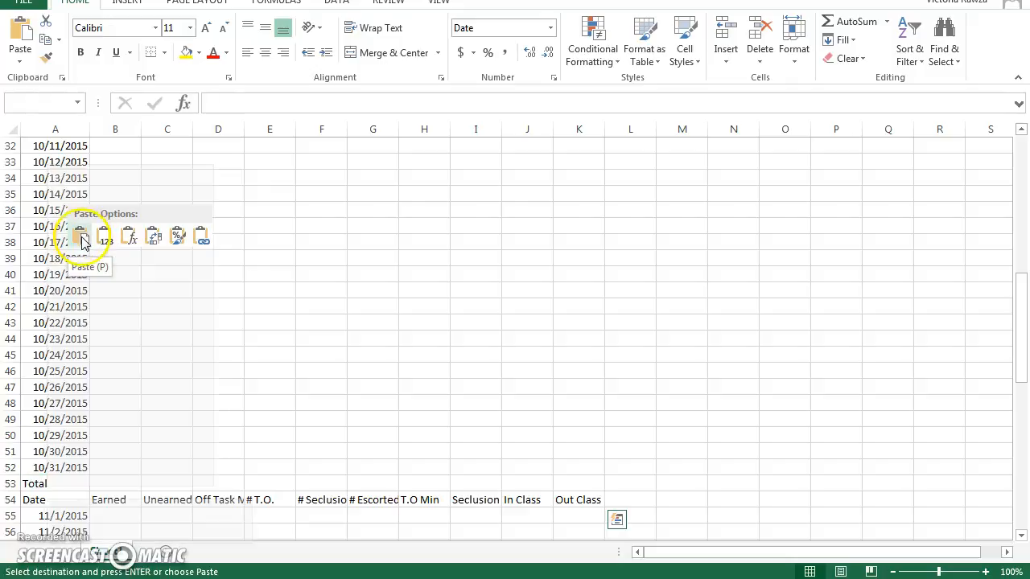
left_click(351, 362)
Step: Enter the formula =SUM(B2:B19) in B20 to total the September Earned column
left_click_drag(1020, 321, 1024, 361)
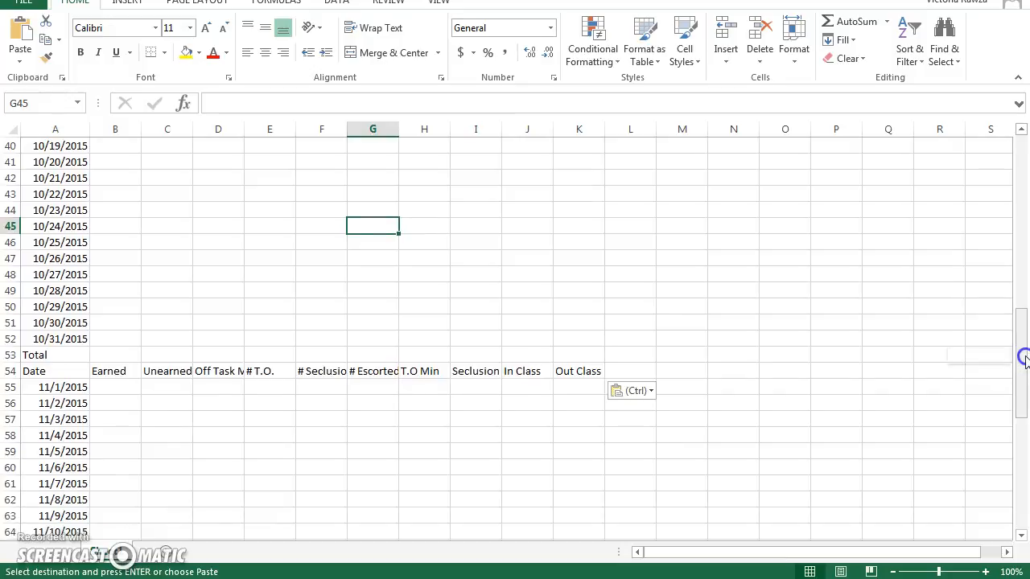
left_click_drag(1024, 361, 1023, 177)
left_click(335, 351)
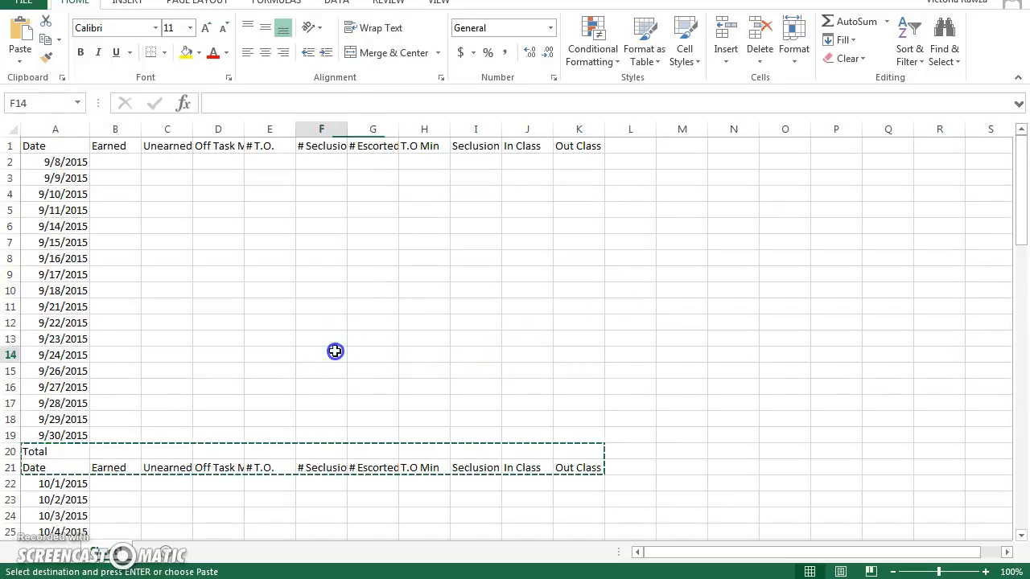
double_click(335, 351)
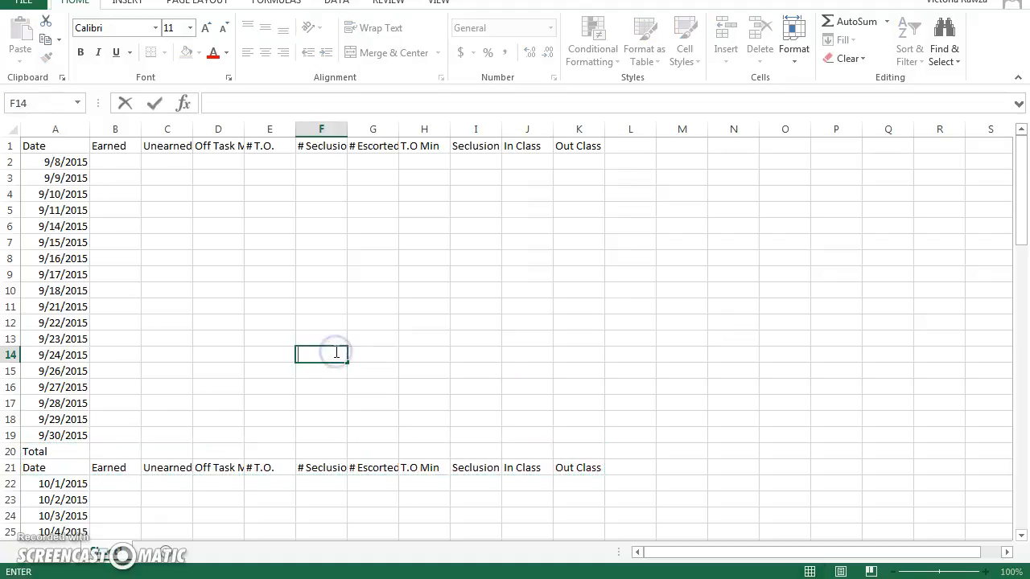
left_click(126, 447)
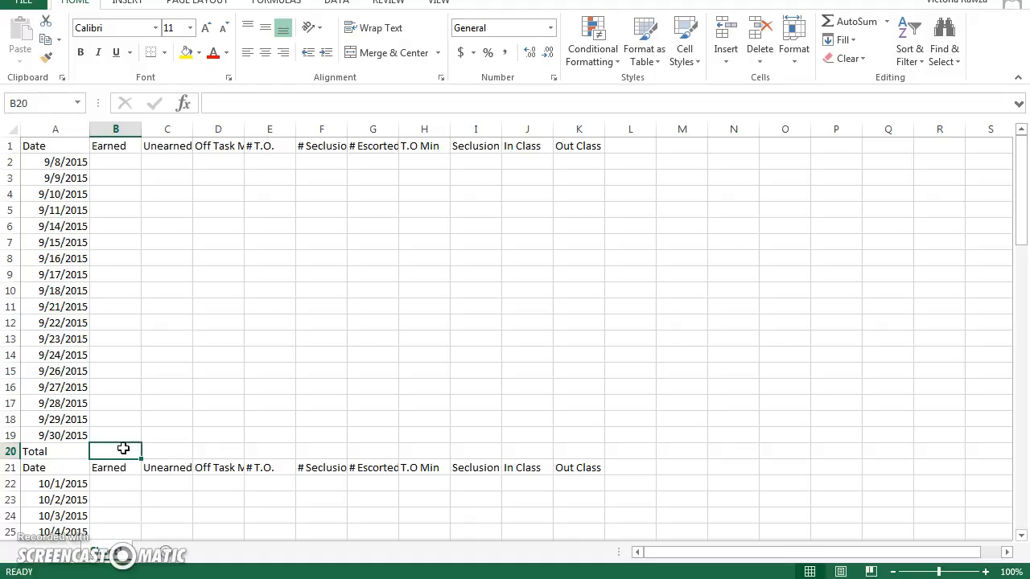
type("=")
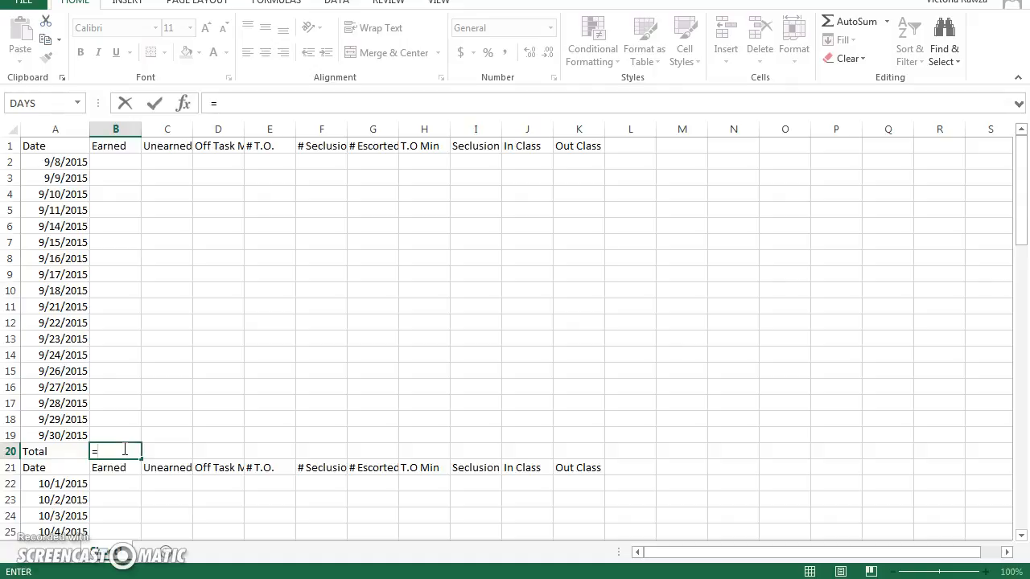
type("SUM")
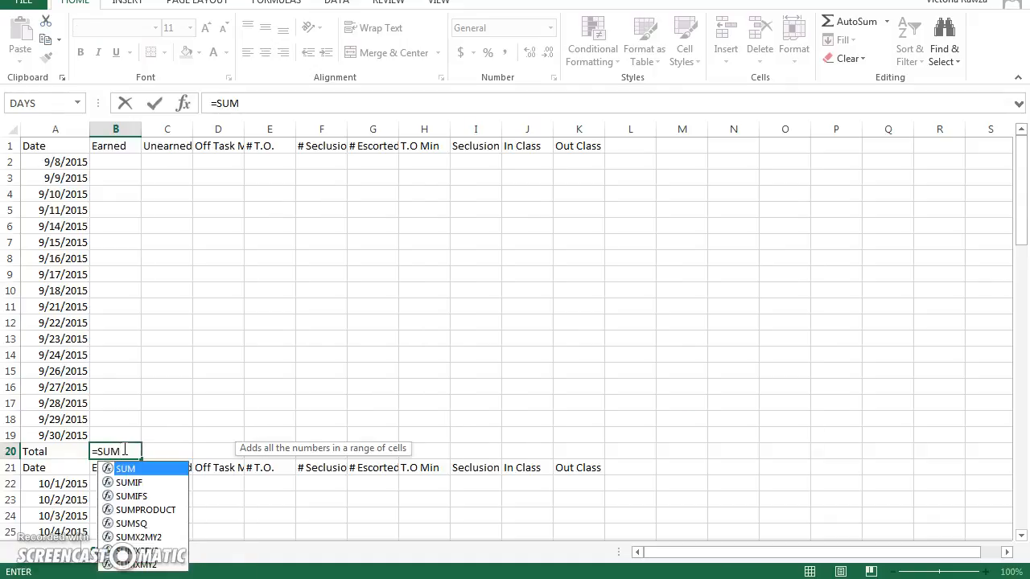
type("(")
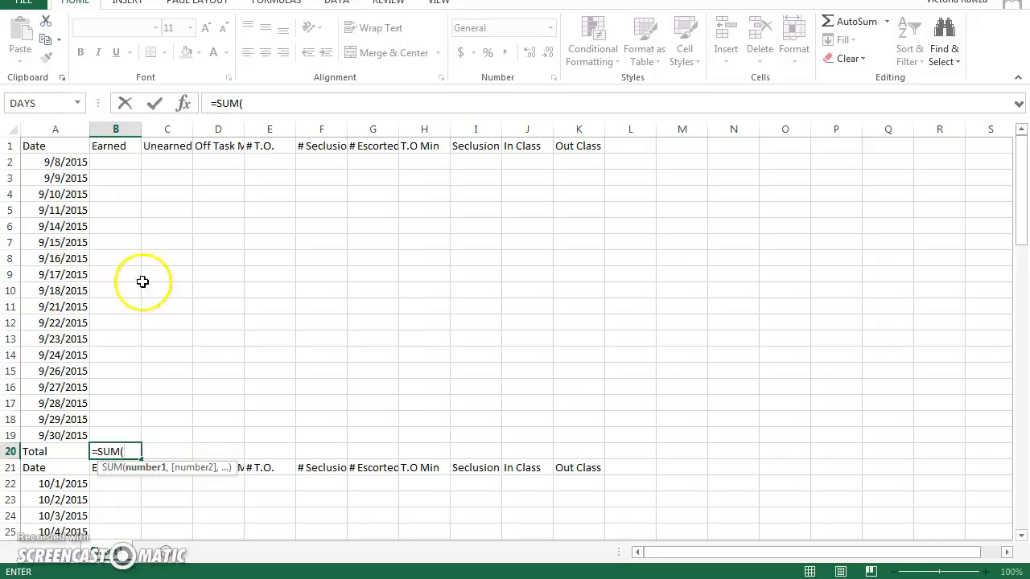
left_click(126, 164)
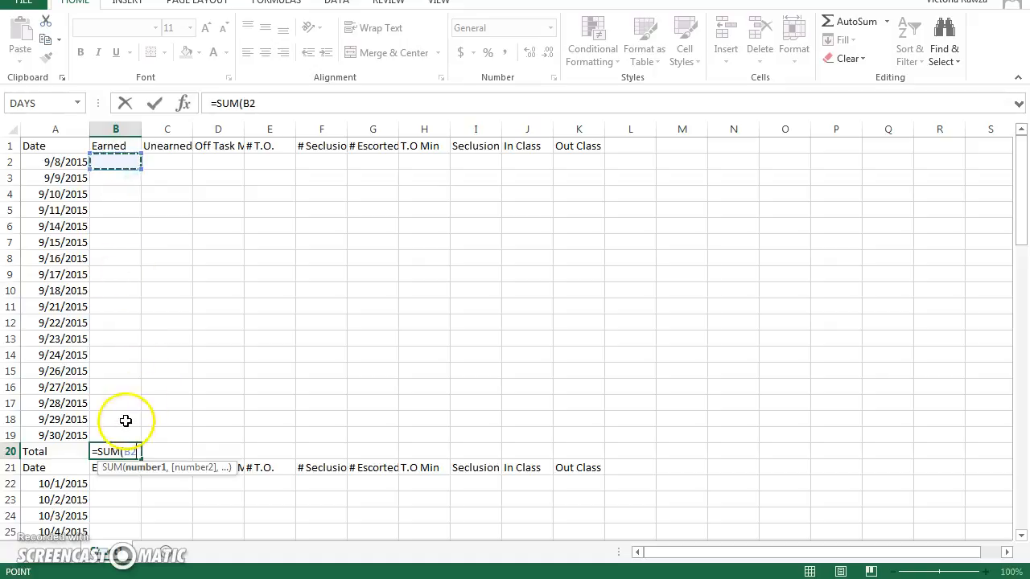
left_click_drag(116, 435, 116, 435)
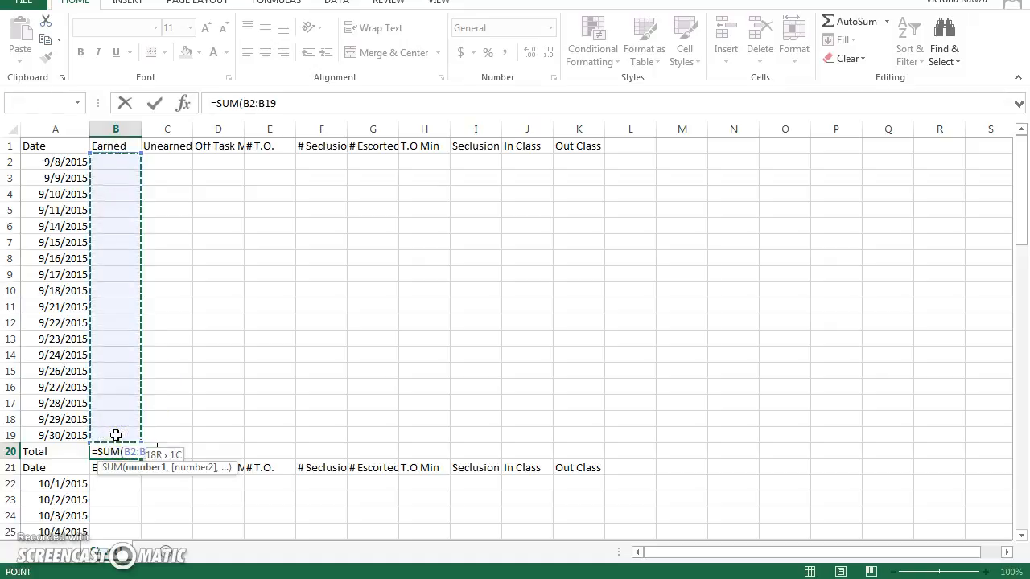
key("Return")
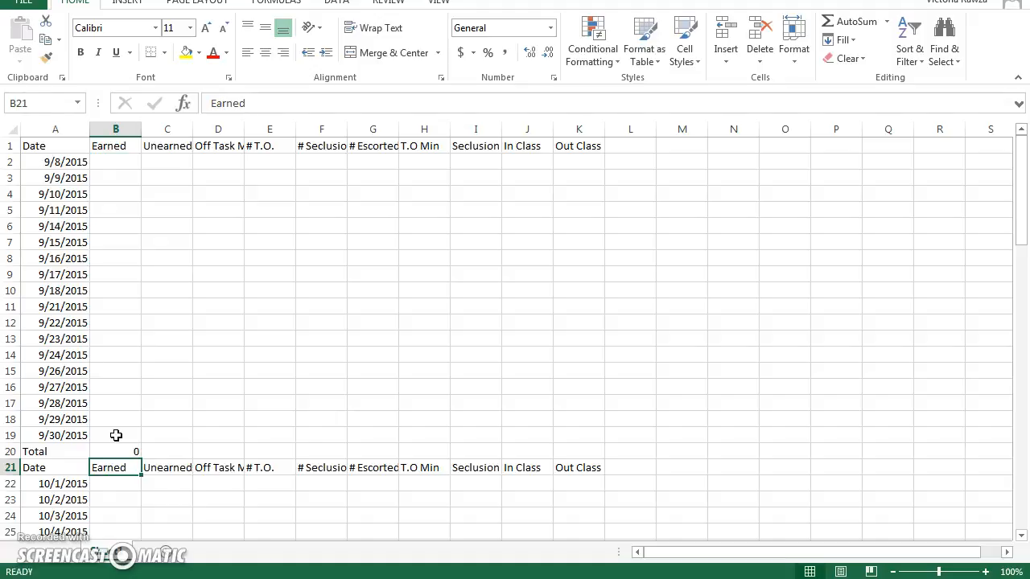
Step: Enter 65 as a trial Earned value for 9/8/2015 in B2 and check the total formula in B20
left_click(120, 160)
type("65")
key("Return")
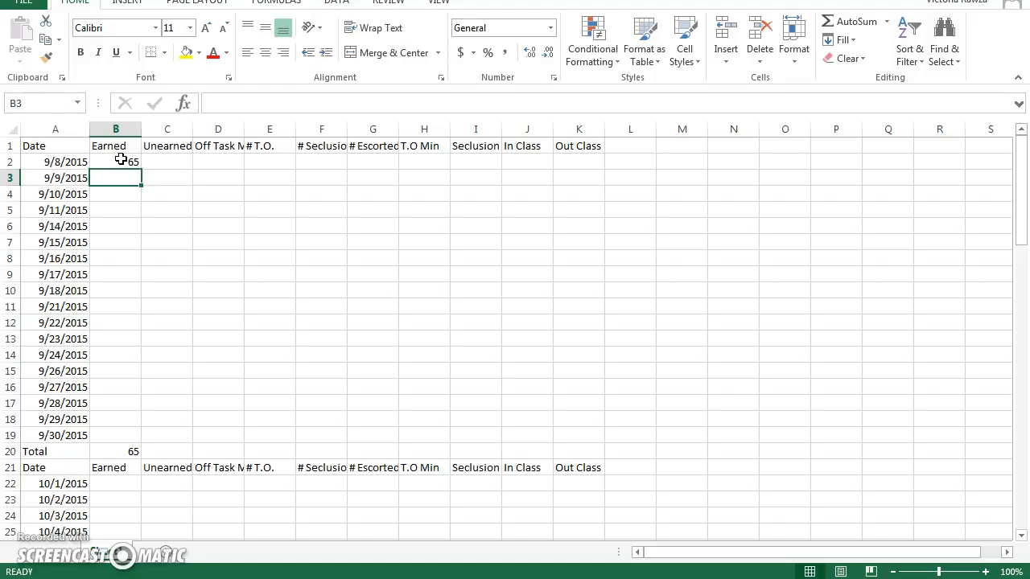
left_click(166, 228)
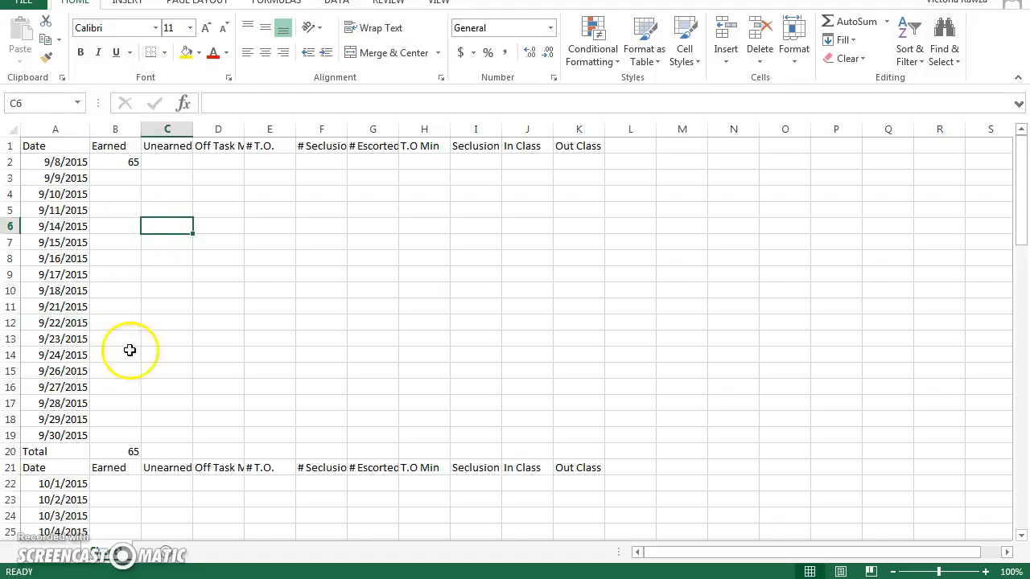
left_click(126, 451)
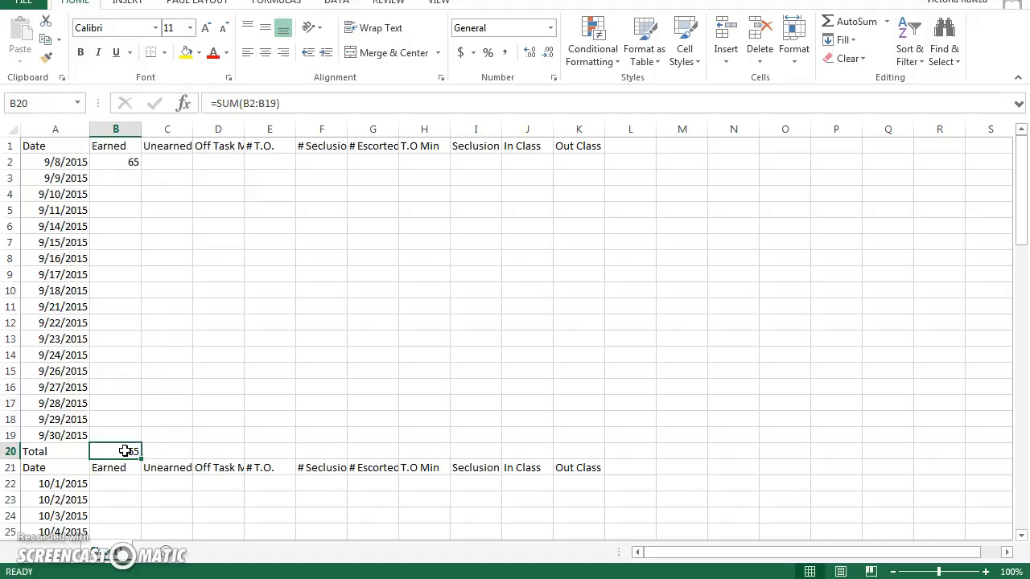
left_click(128, 452)
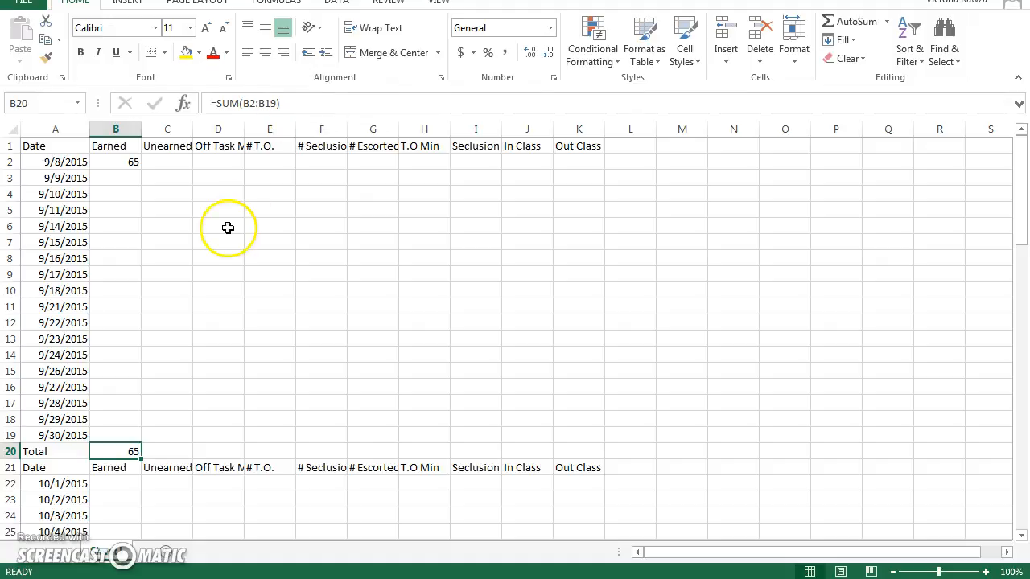
Step: Remove the Earned total formula from B20 and the trial value from B2
left_click(167, 499)
left_click(137, 453)
right_click(137, 453)
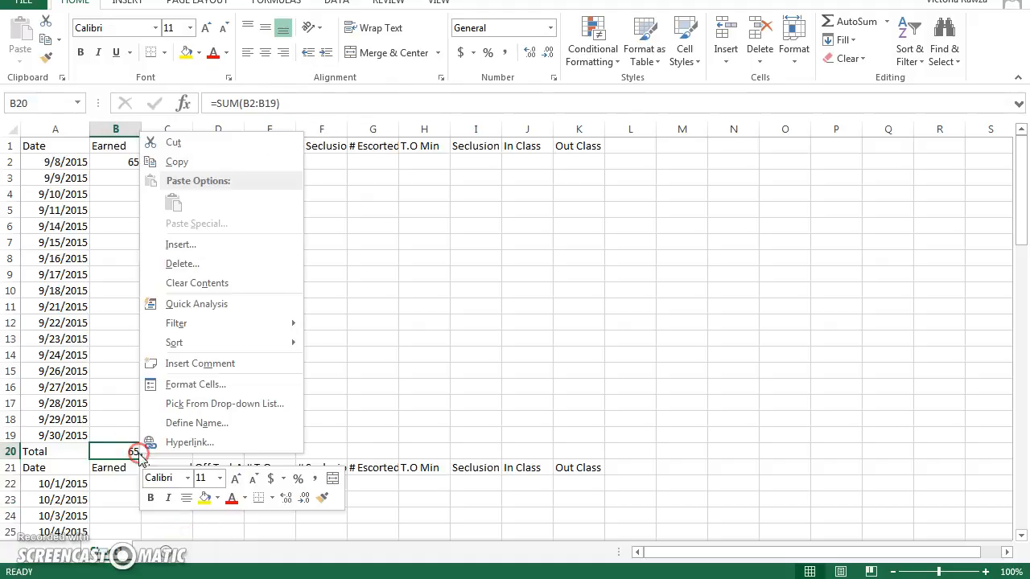
left_click(206, 262)
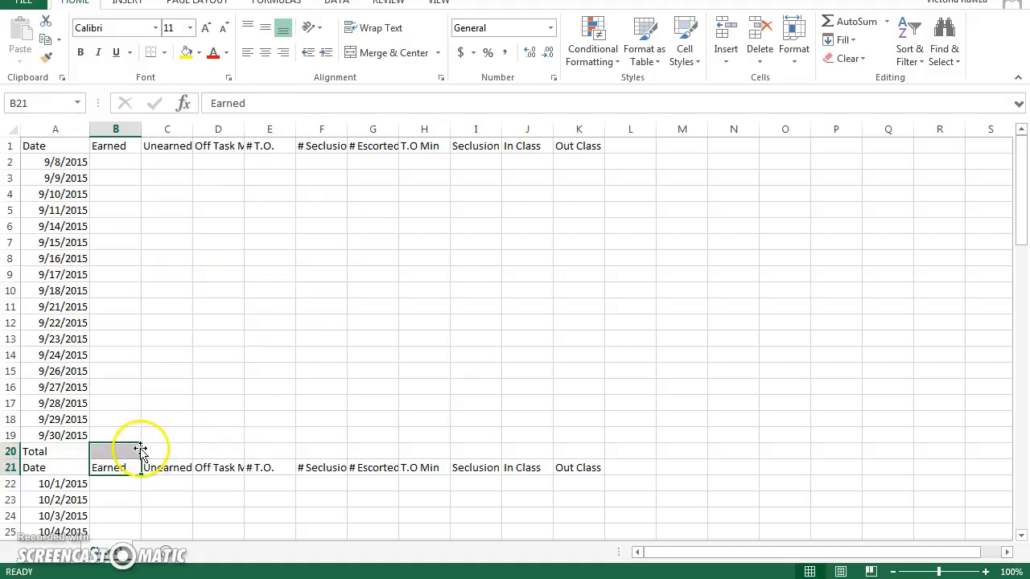
left_click(134, 449)
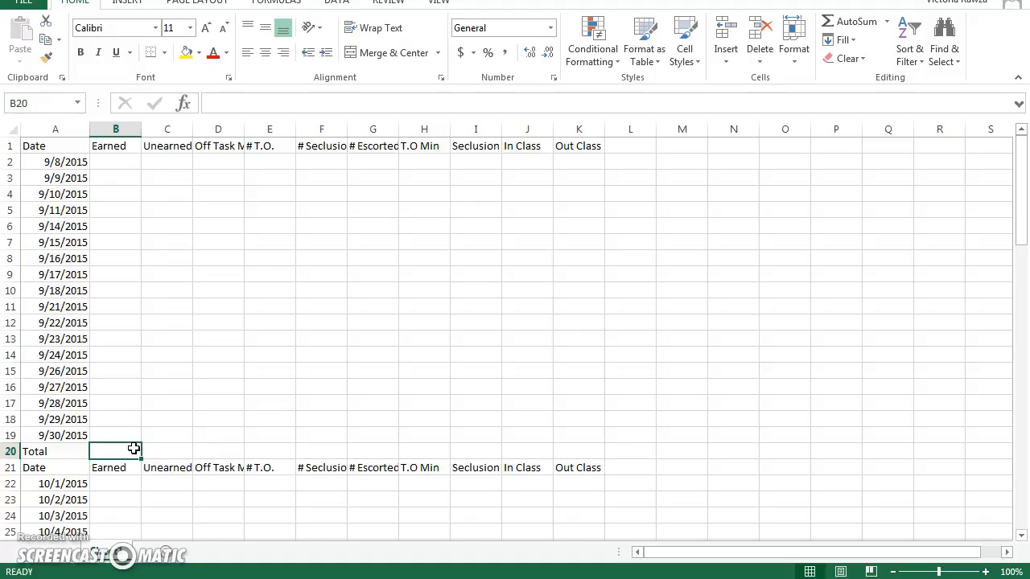
Step: Enter the formula =AVERAGE(B2:B19) in B20 to average the September Earned values
type("=")
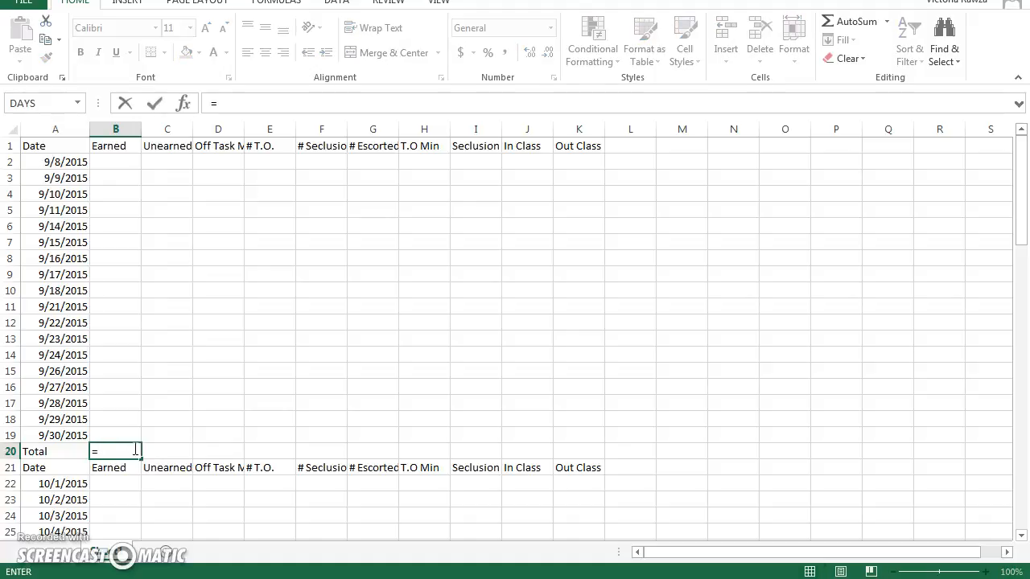
type("AV")
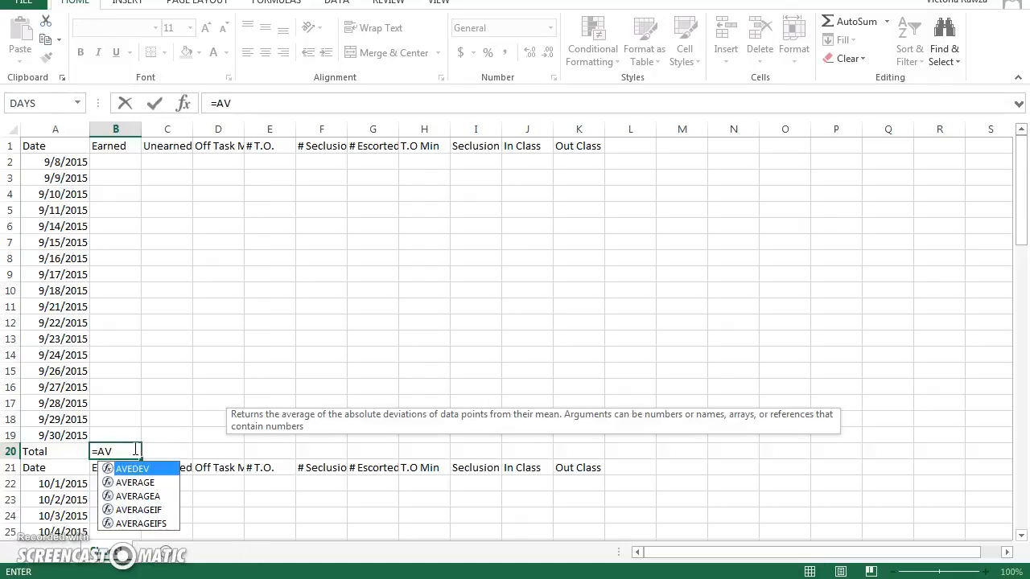
type("E")
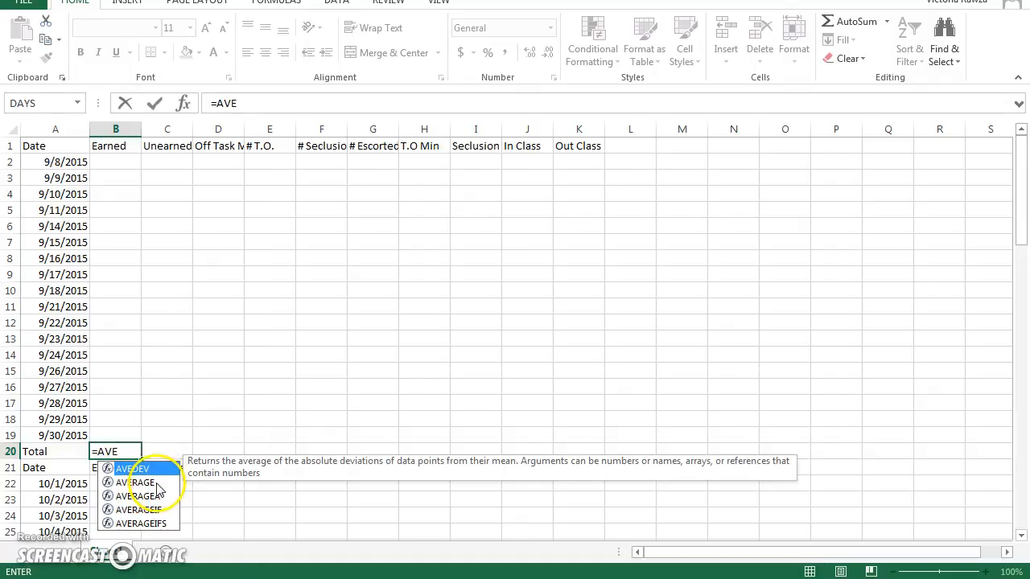
left_click(159, 483)
double_click(157, 484)
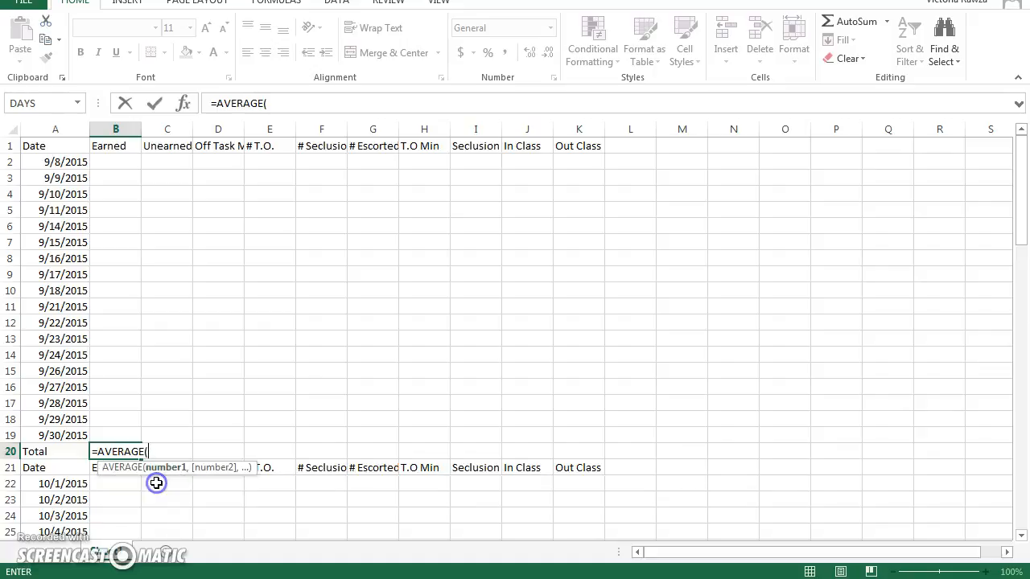
left_click(166, 246)
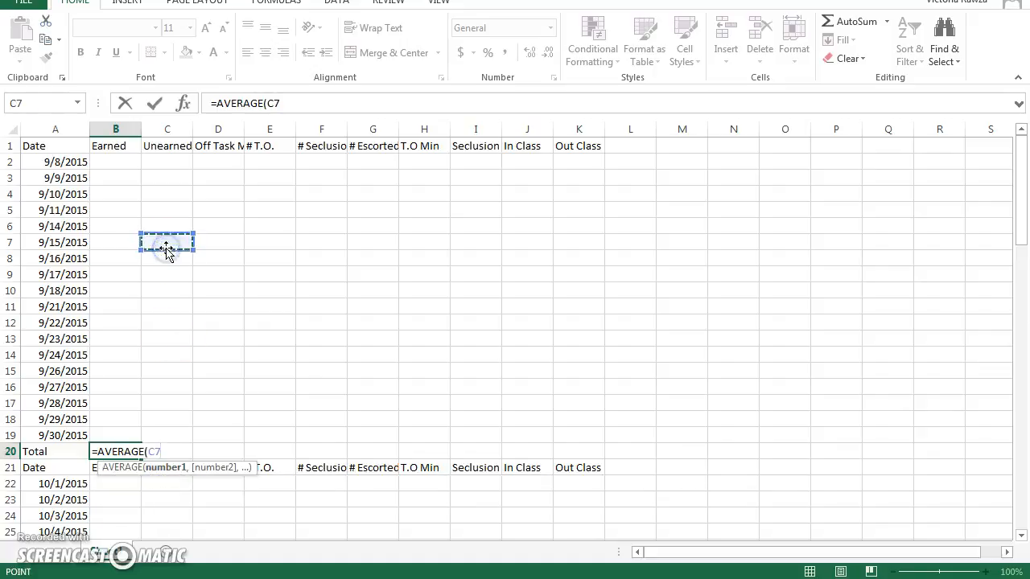
left_click_drag(135, 167, 126, 160)
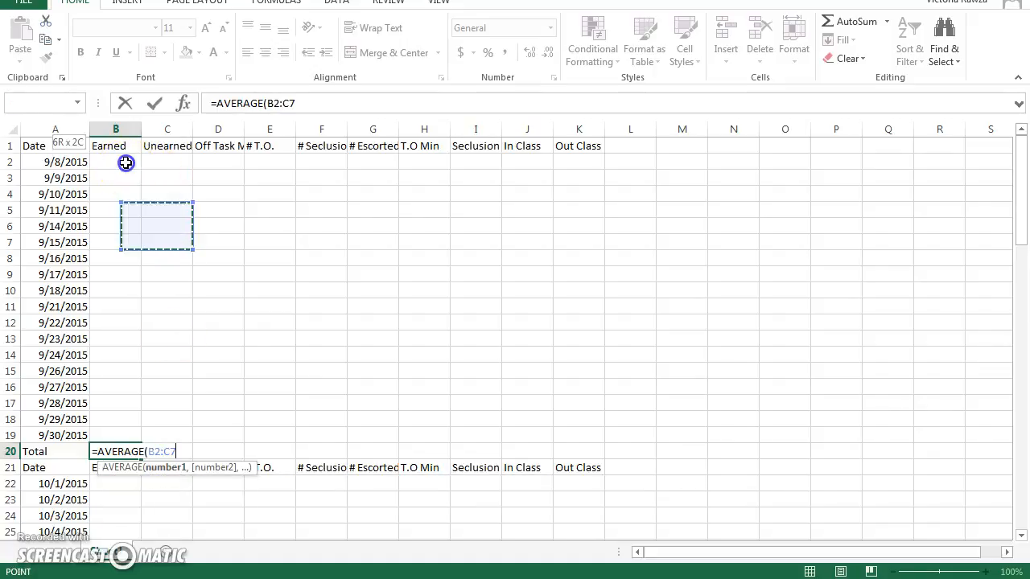
left_click(198, 260)
left_click(115, 161)
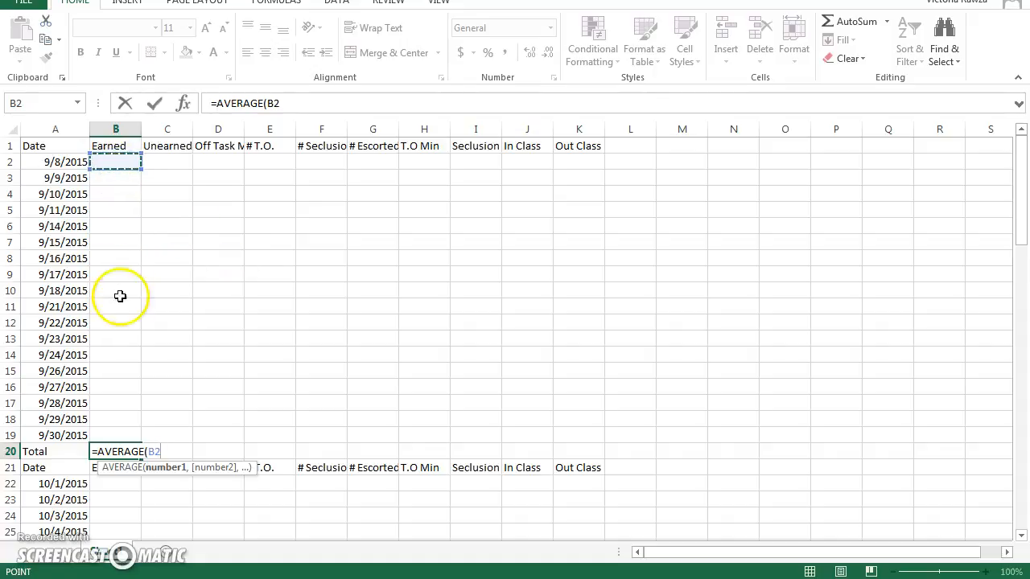
left_click_drag(118, 428, 115, 427)
key("Return")
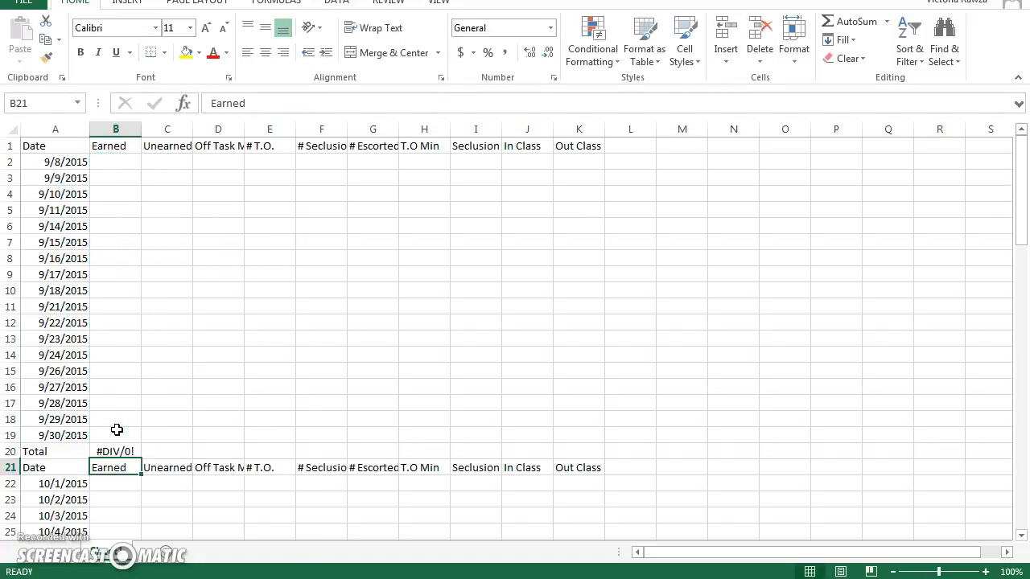
Step: Enter sample Earned values 75, 60 and 72 for 9/8/2015 through 9/10/2015 in B2:B4
left_click(120, 165)
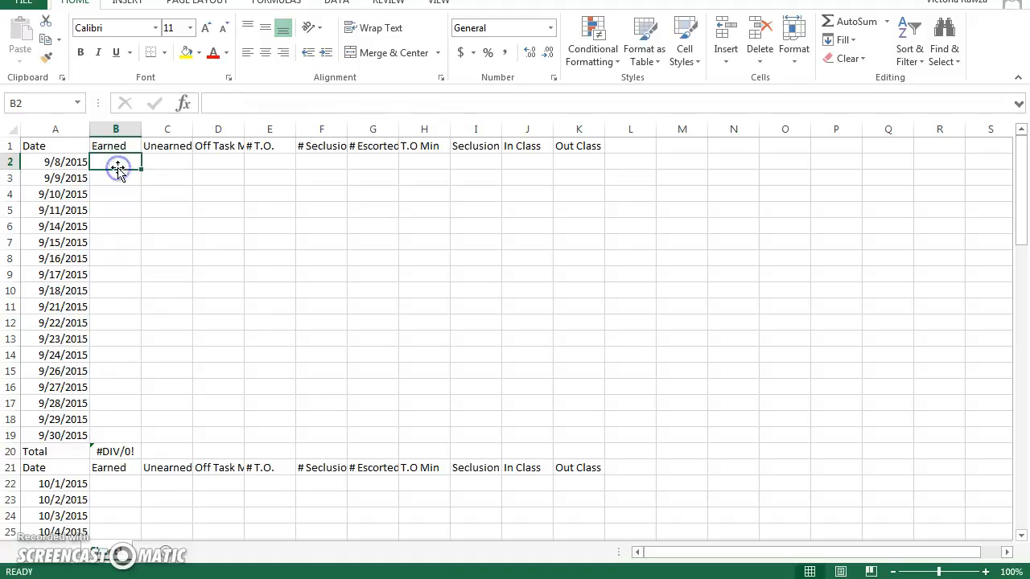
type("75")
key("Return")
type("60")
key("Return")
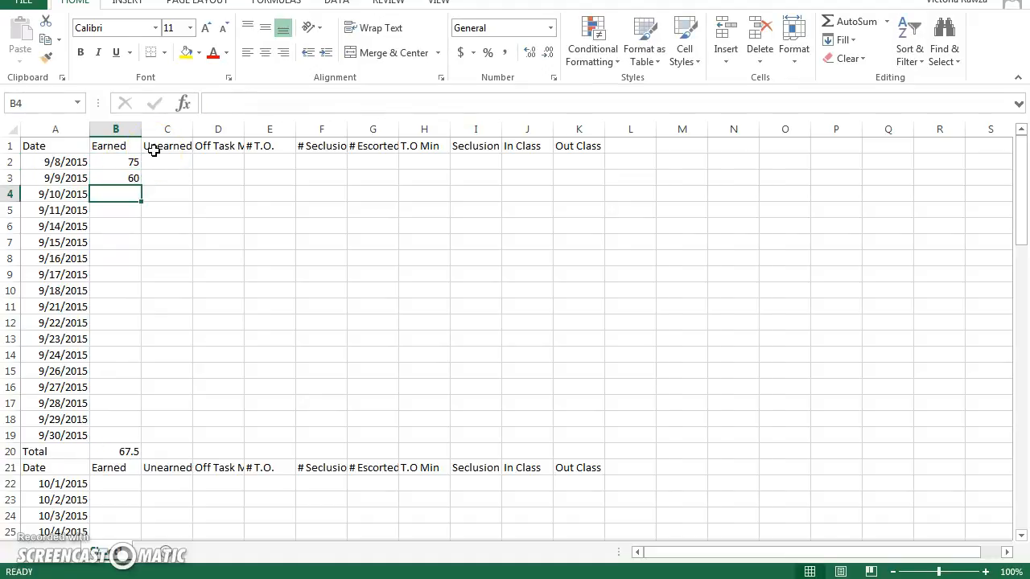
type("72")
key("Return")
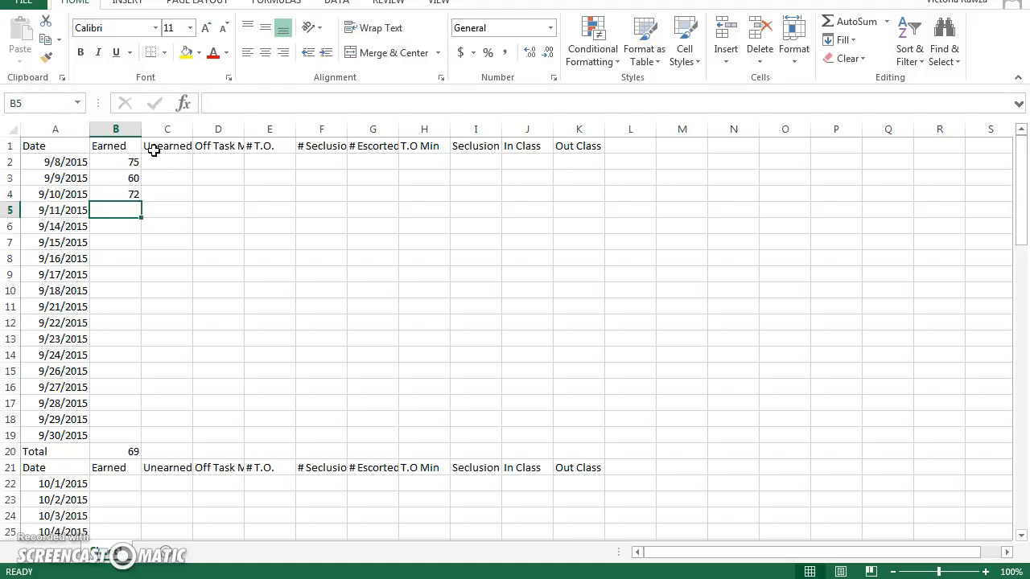
Step: Enter the formula =AVERAGE(C2:C19) in C20 to average the September Unearned values
left_click(179, 451)
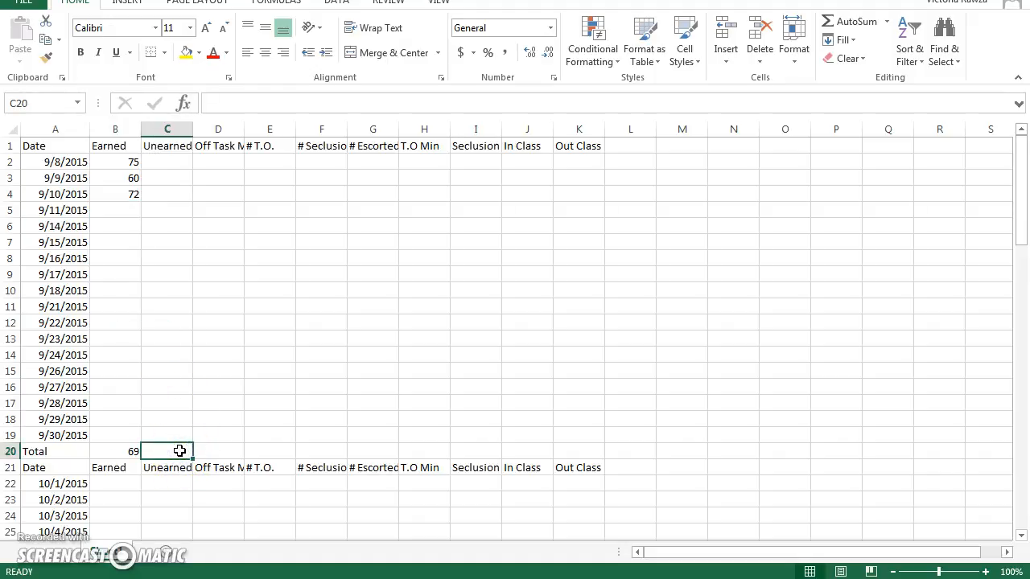
type("=AVE")
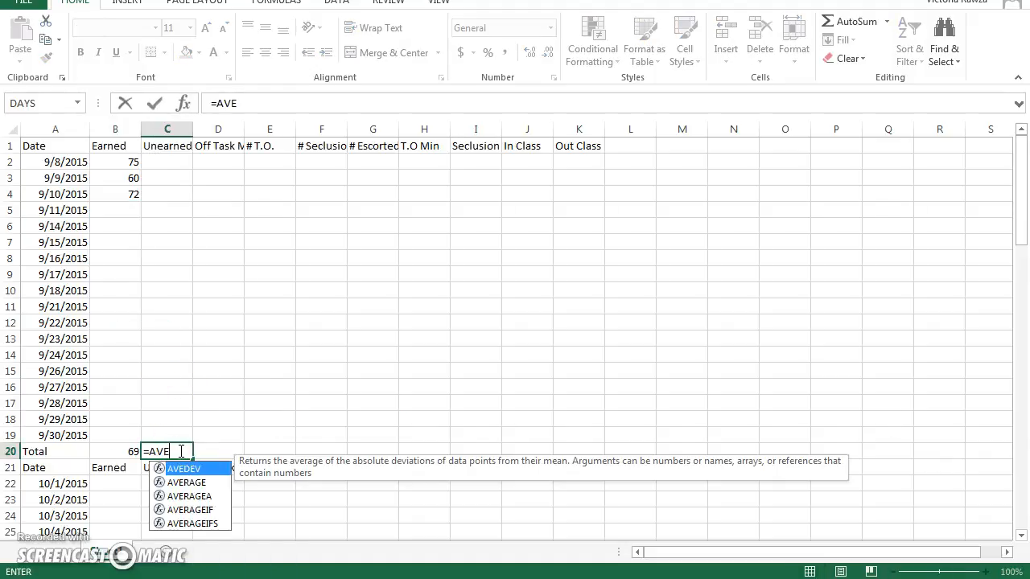
double_click(195, 482)
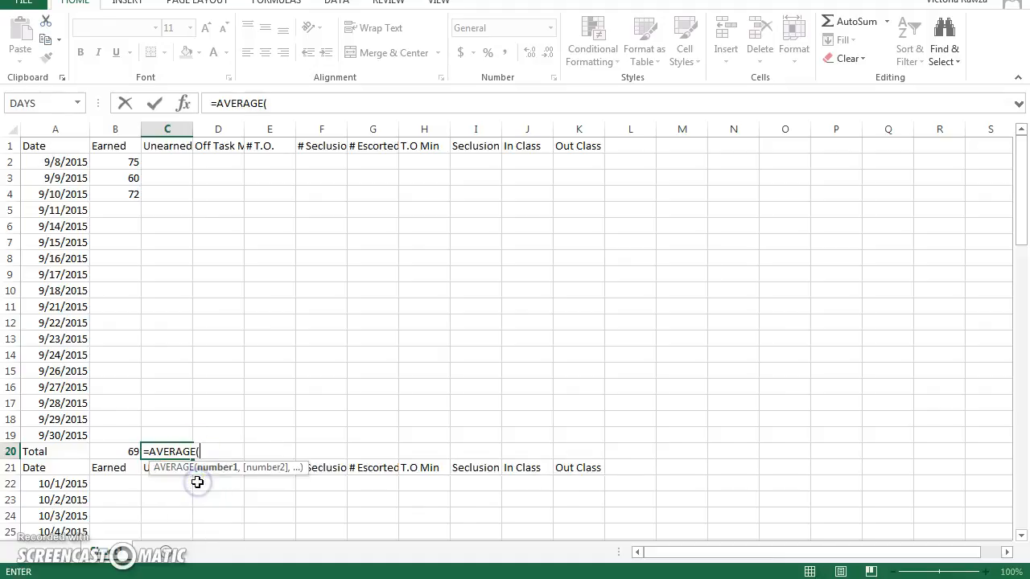
left_click(164, 162)
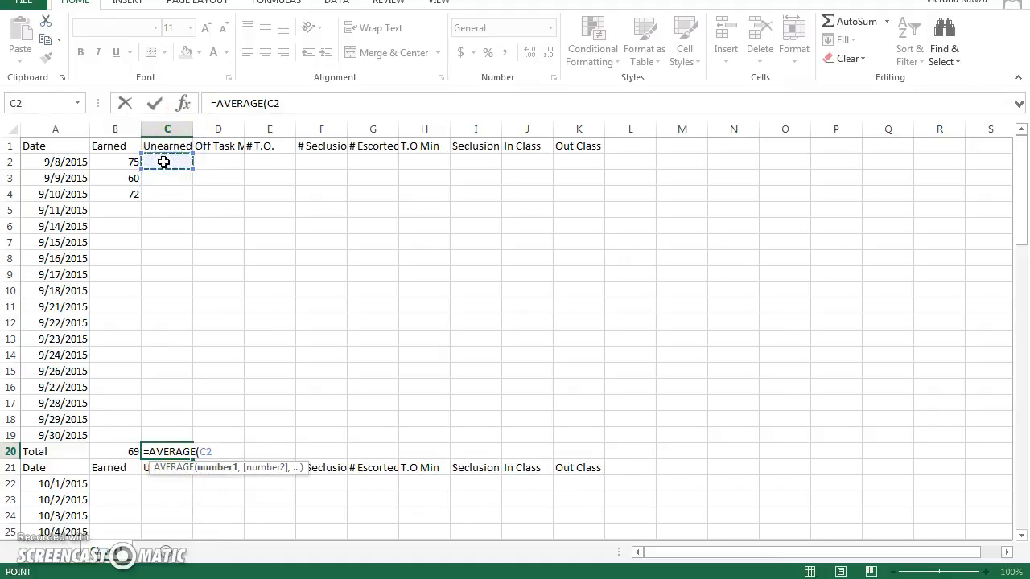
left_click(173, 433, "shift")
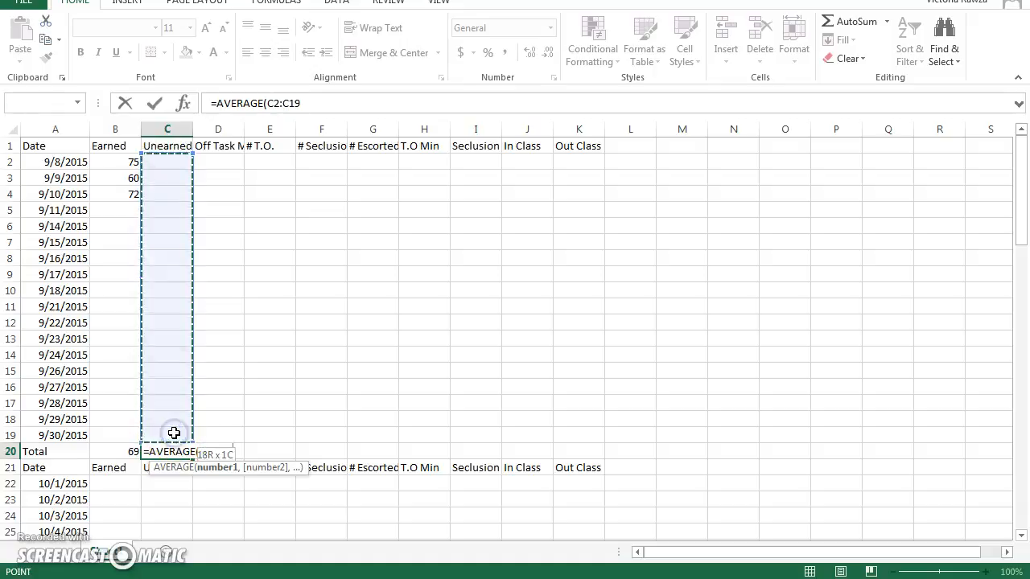
key("Return")
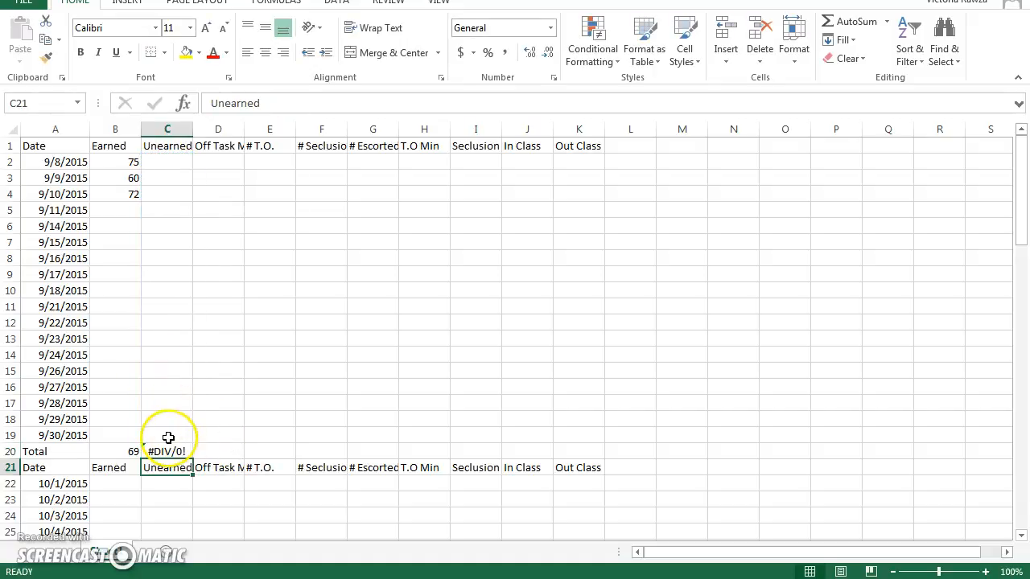
Step: Enter the formula =SUM(D2:D19) in D20 to total the September Off Task Min column
left_click(214, 453)
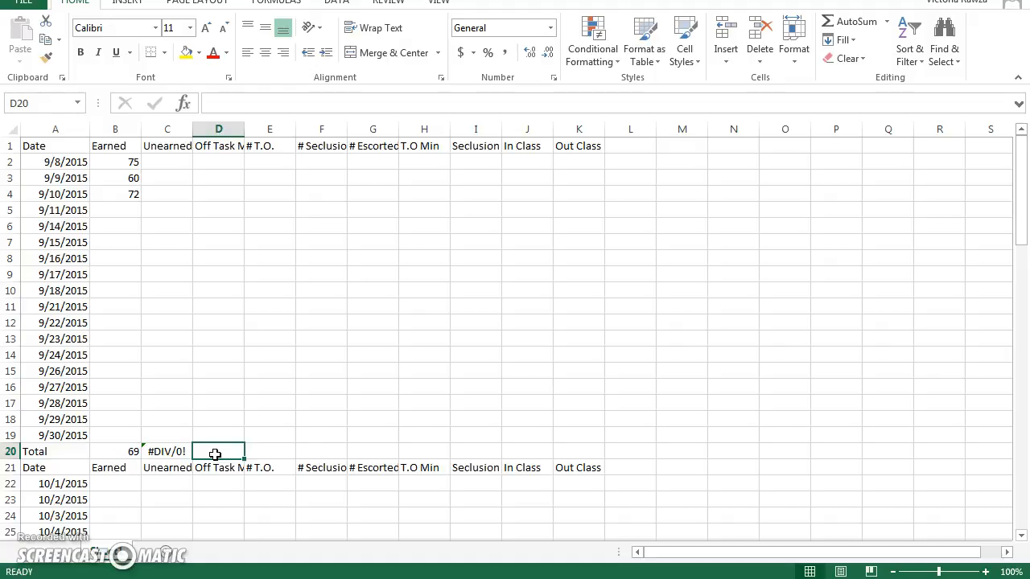
type("=SU")
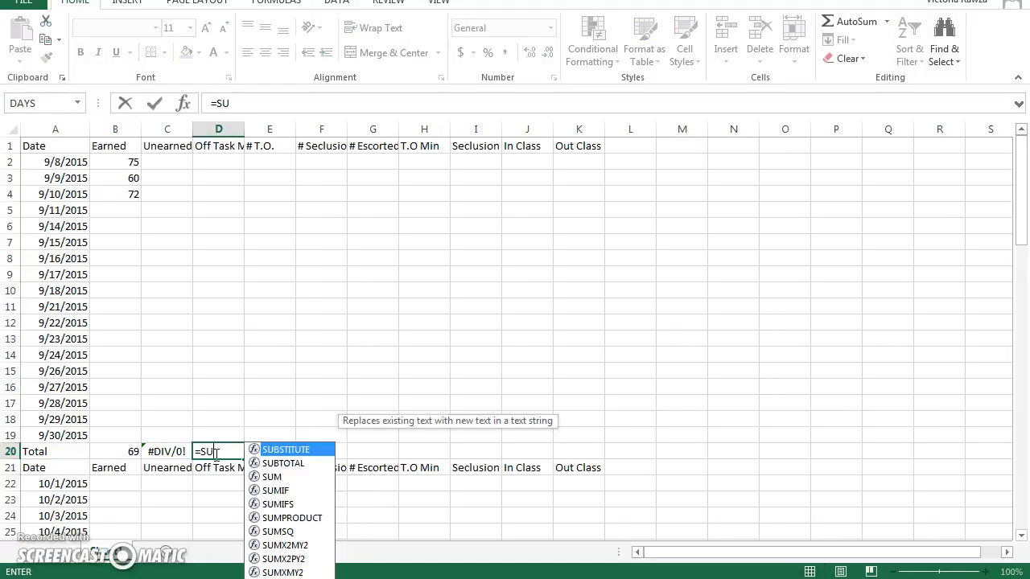
type("M(")
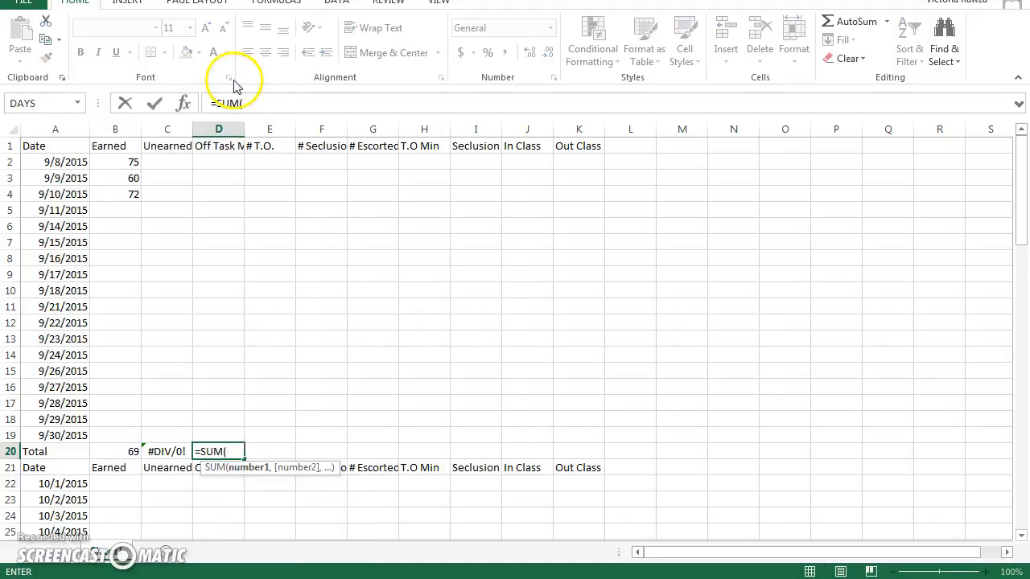
left_click(214, 158)
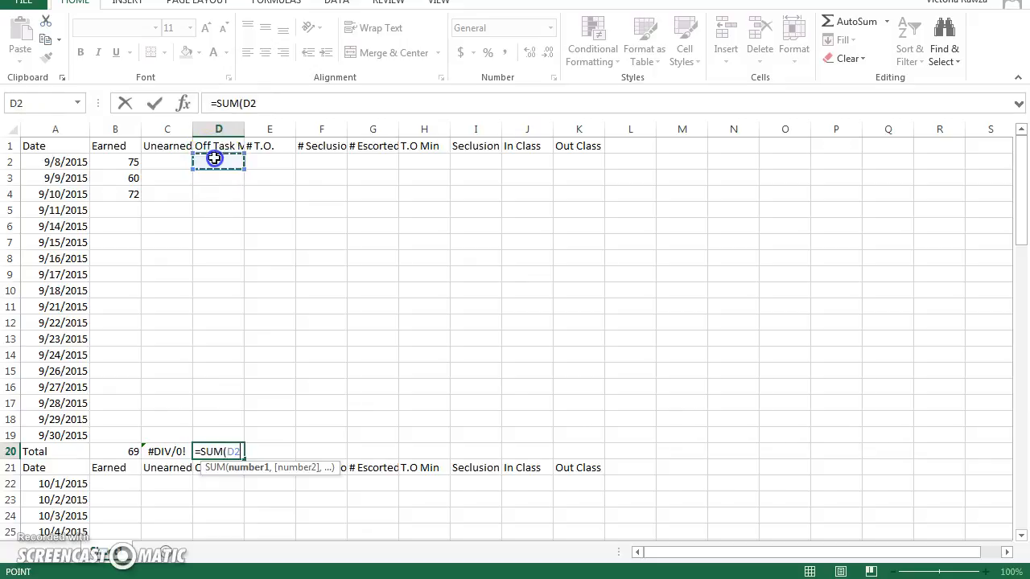
left_click(217, 432, "shift")
key("Return")
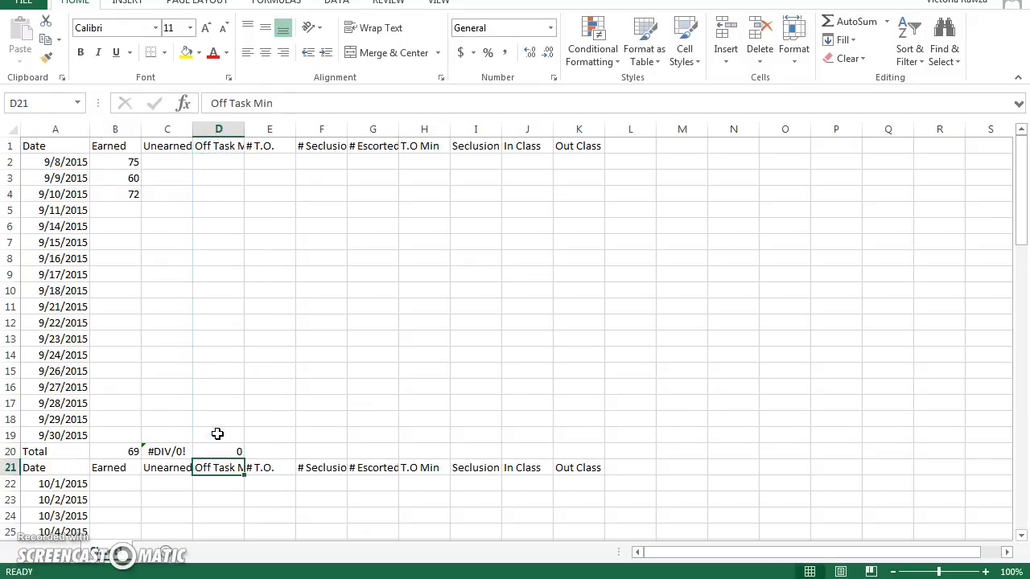
Step: Enter the formula =SUM(E2:E19) in E20 to total the September # T.O. column
left_click(272, 449)
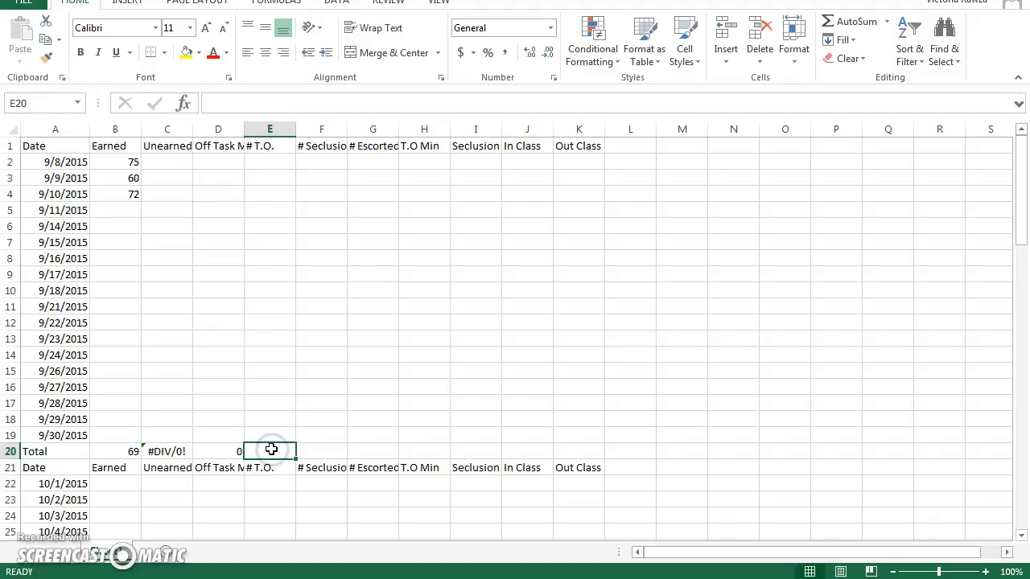
type("=")
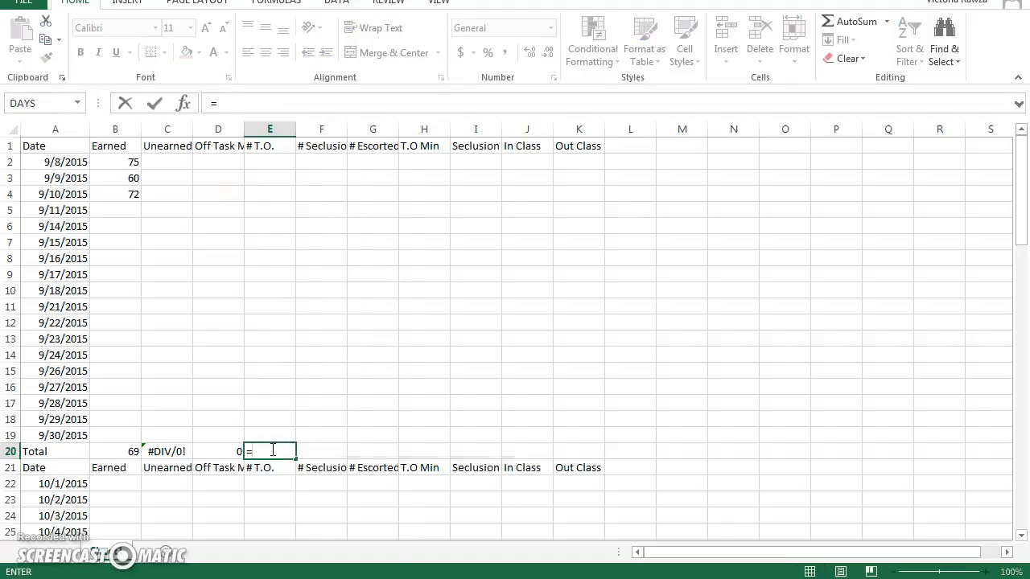
type("SUM(")
left_click(283, 160)
left_click(271, 437, "shift")
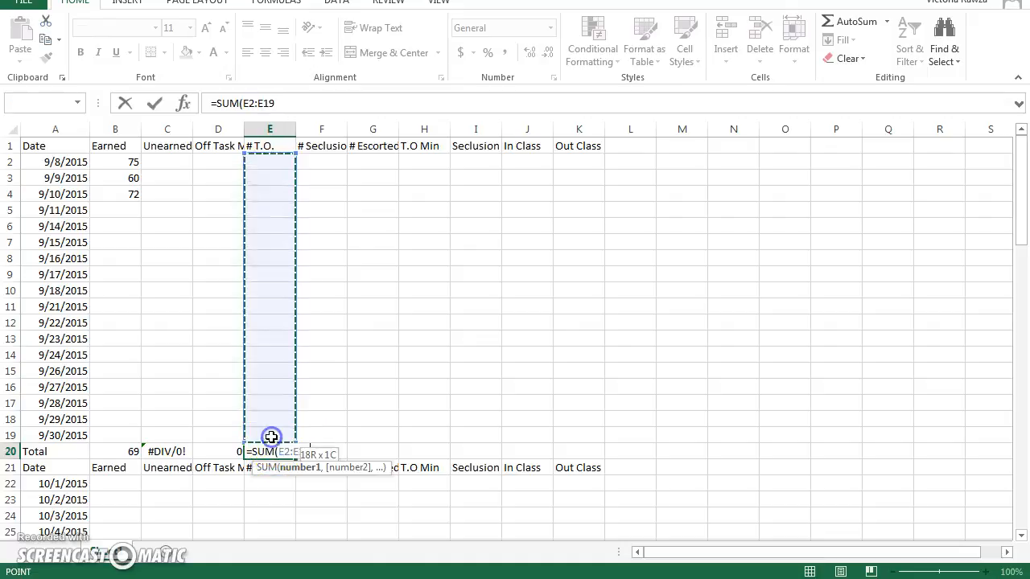
key("Return")
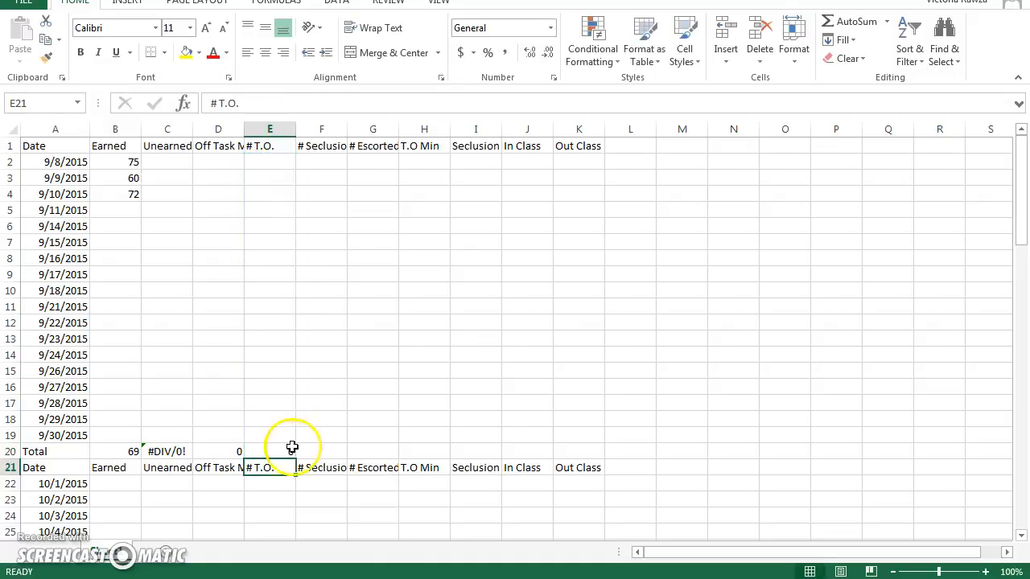
Step: Enter the formula =SUM(F2:F19) in F20 to total the September # Seclusion column
left_click(328, 451)
type("=S")
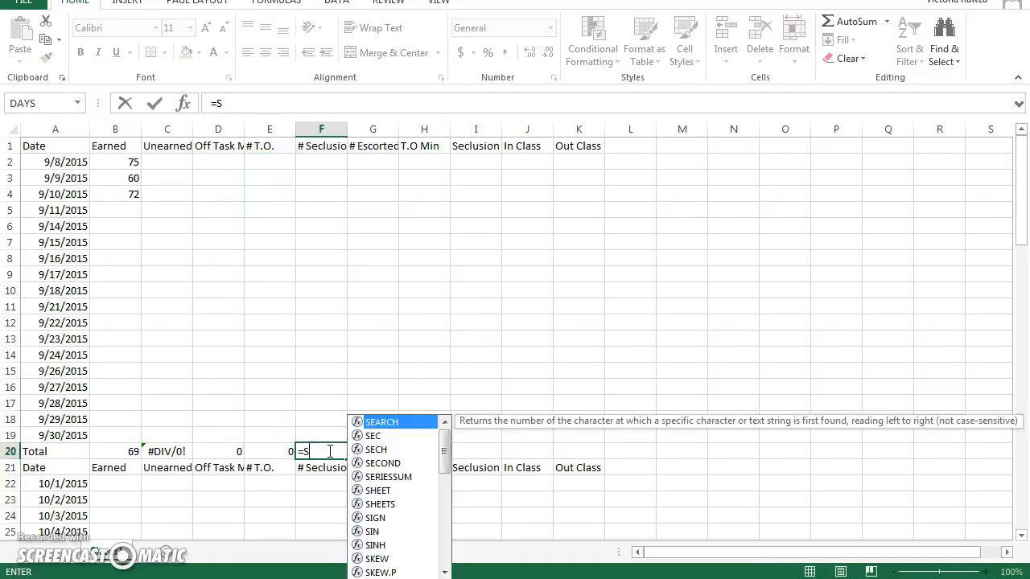
type("UM(")
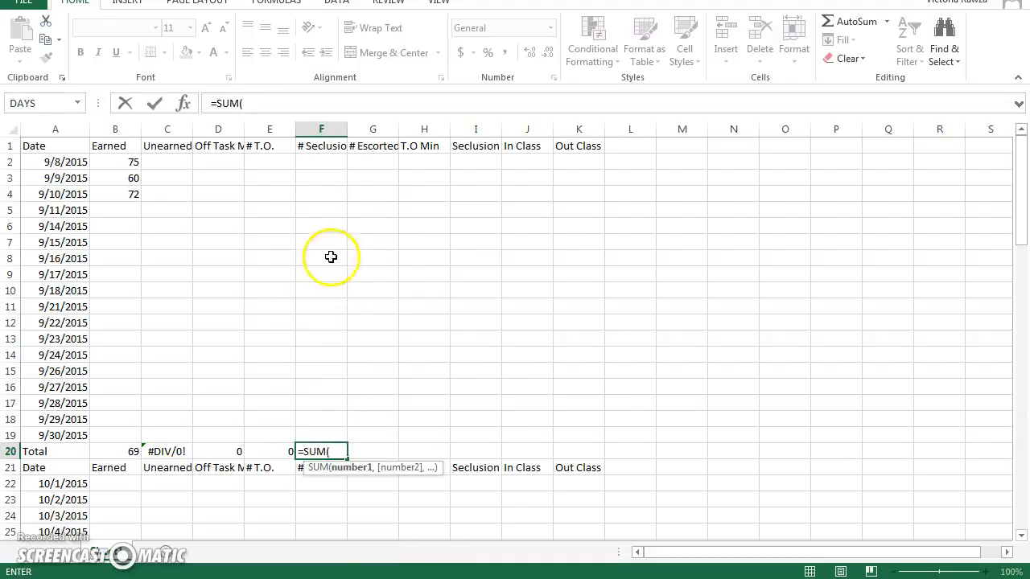
left_click(324, 169)
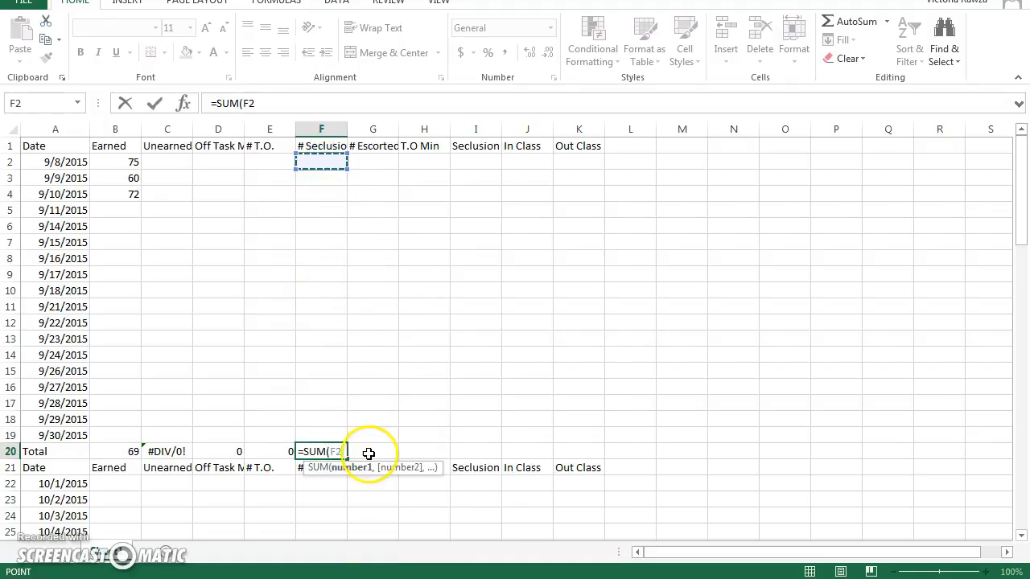
left_click(333, 431, "shift")
key("Return")
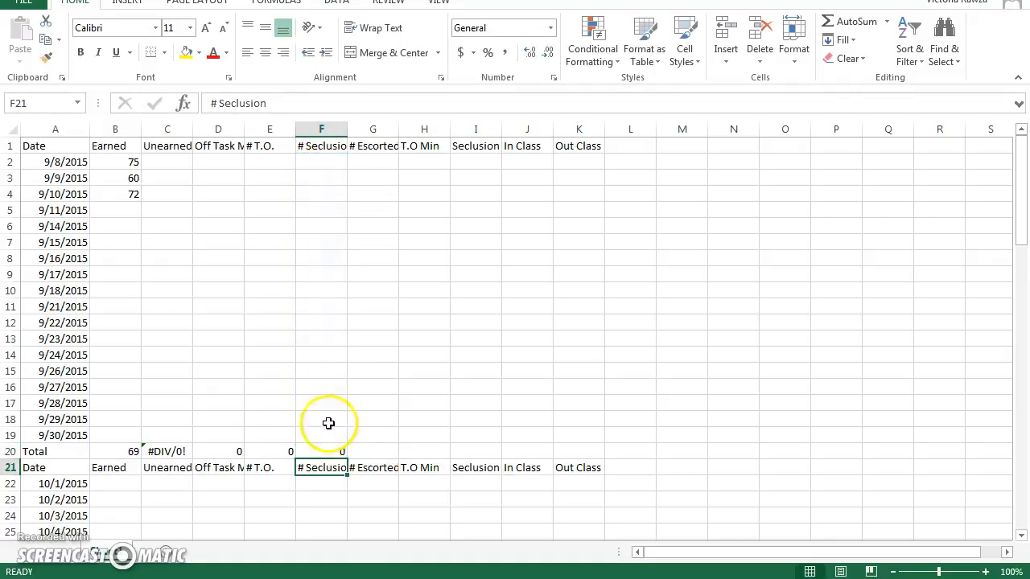
Step: Enter the formula =SUM(G2:G19) in G20 to total the September # Escorted column
left_click(373, 454)
type("=")
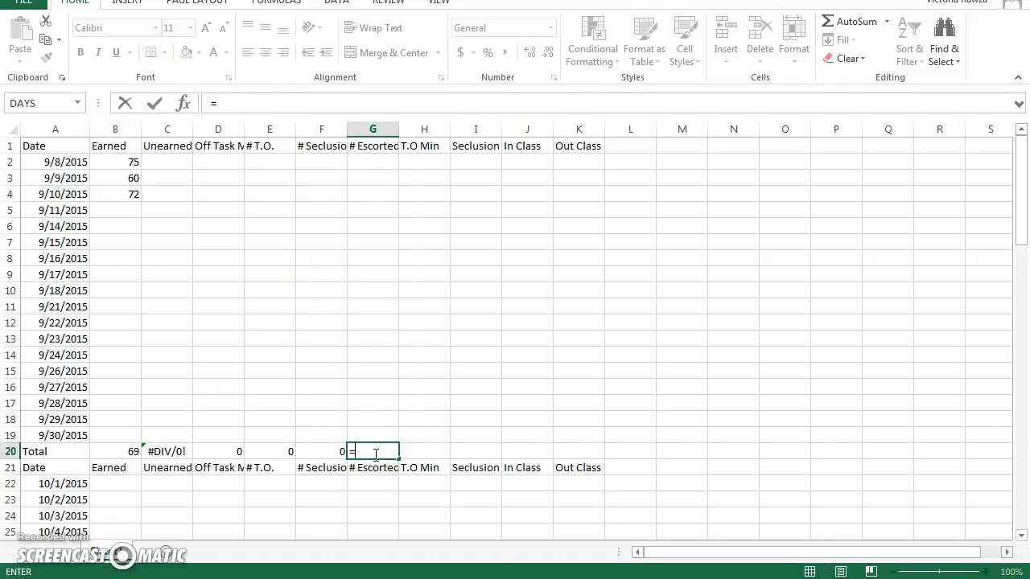
type("SUM(")
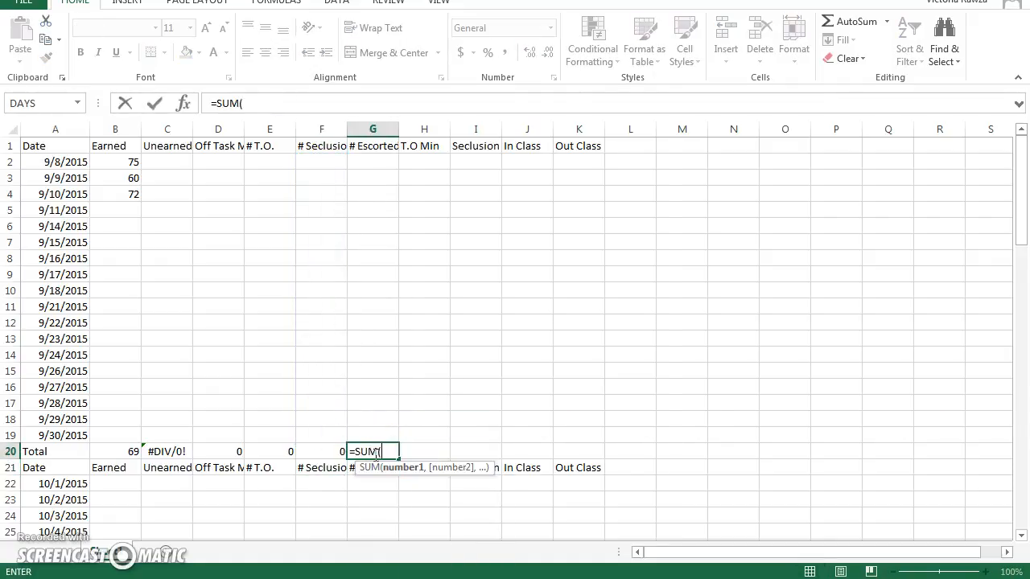
left_click_drag(384, 163, 369, 434)
key("Return")
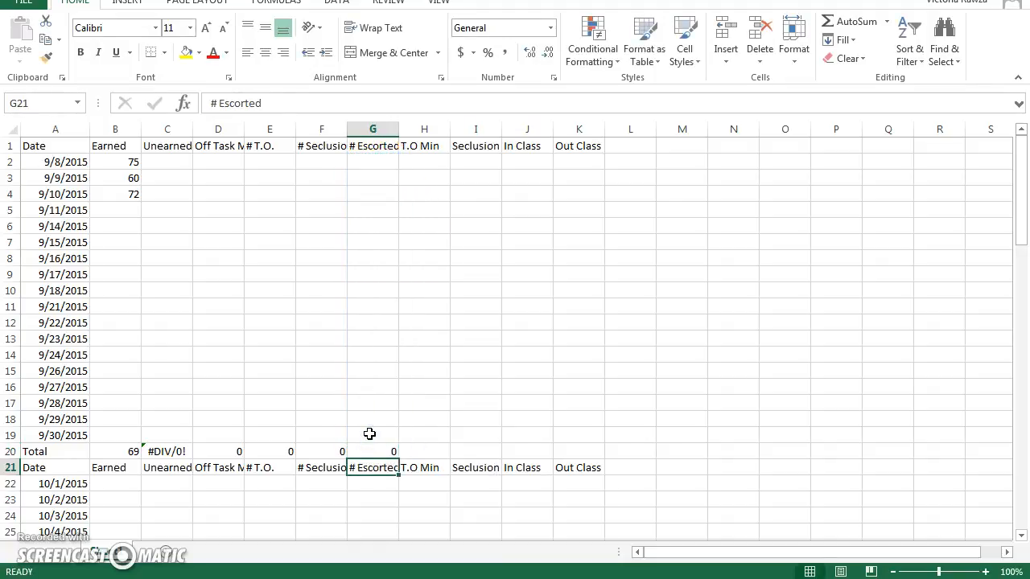
Step: Enter the formula =SUM(H2:H19) in H20 to total the September T.O Min column
left_click(420, 453)
type("=SUM(")
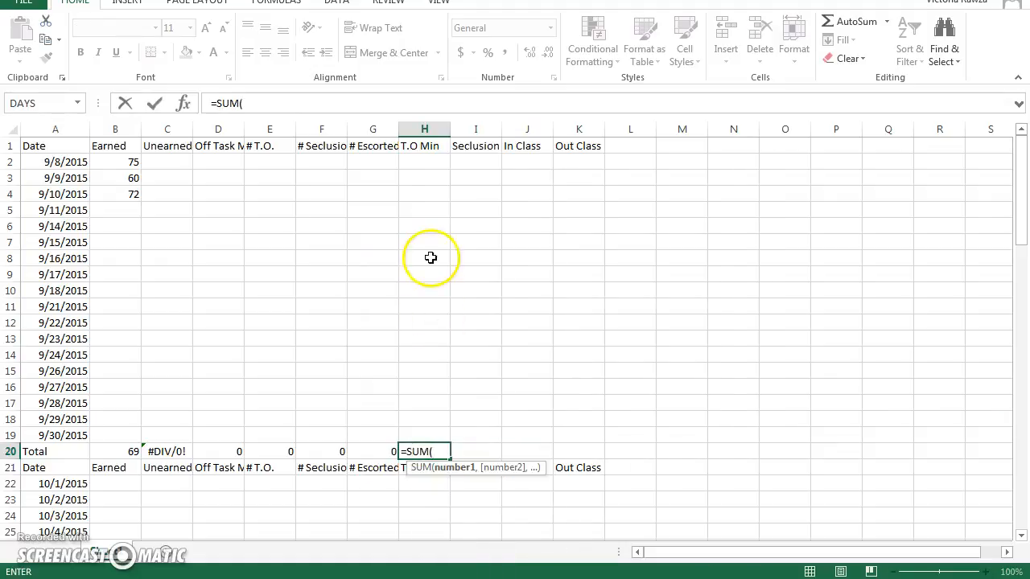
left_click(410, 160)
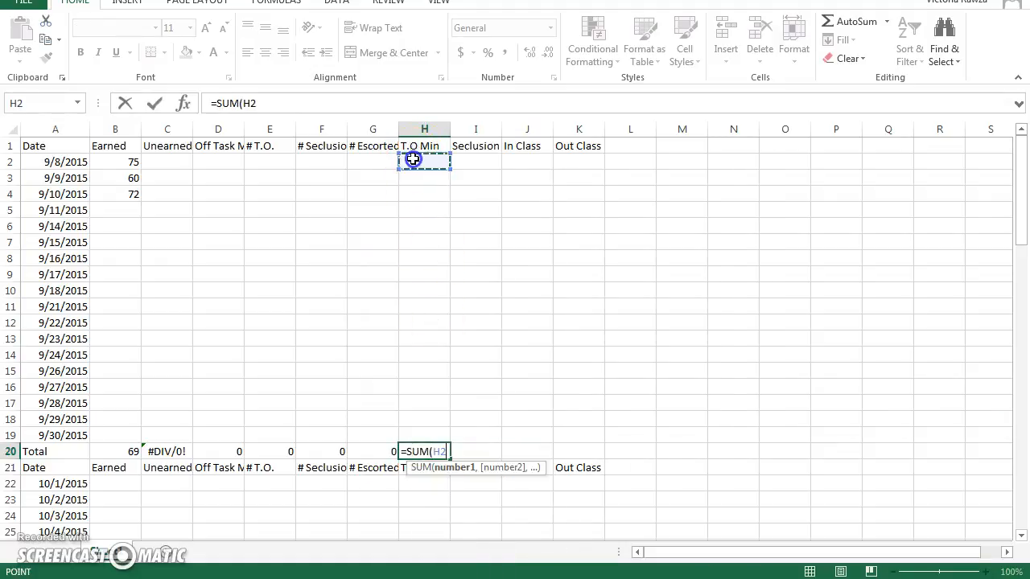
left_click(432, 431, "shift")
key("Return")
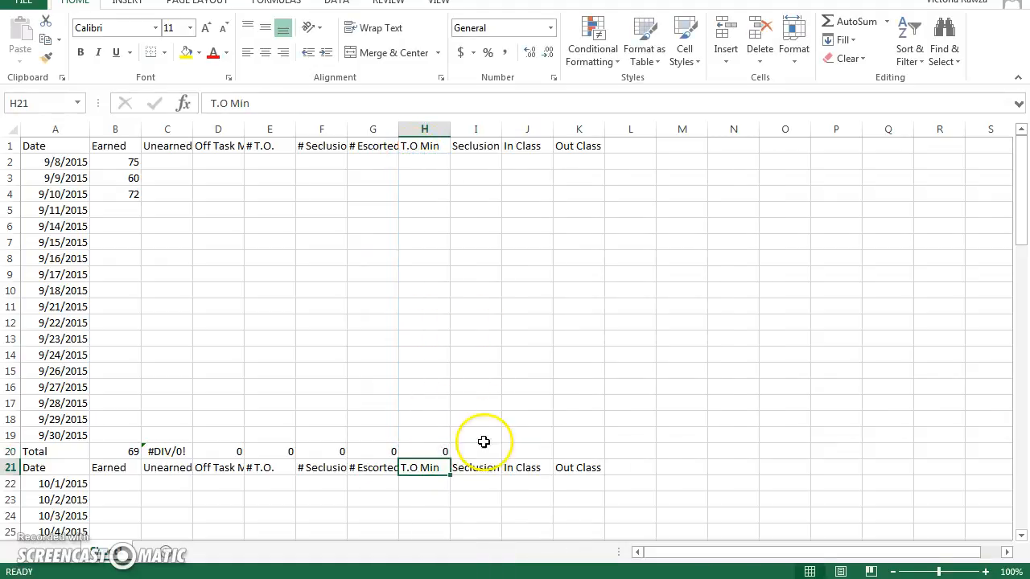
Step: Enter the formula =SUM(I2:I19) in I20 to total the September Seclusion Min. column
left_click(486, 450)
type("=")
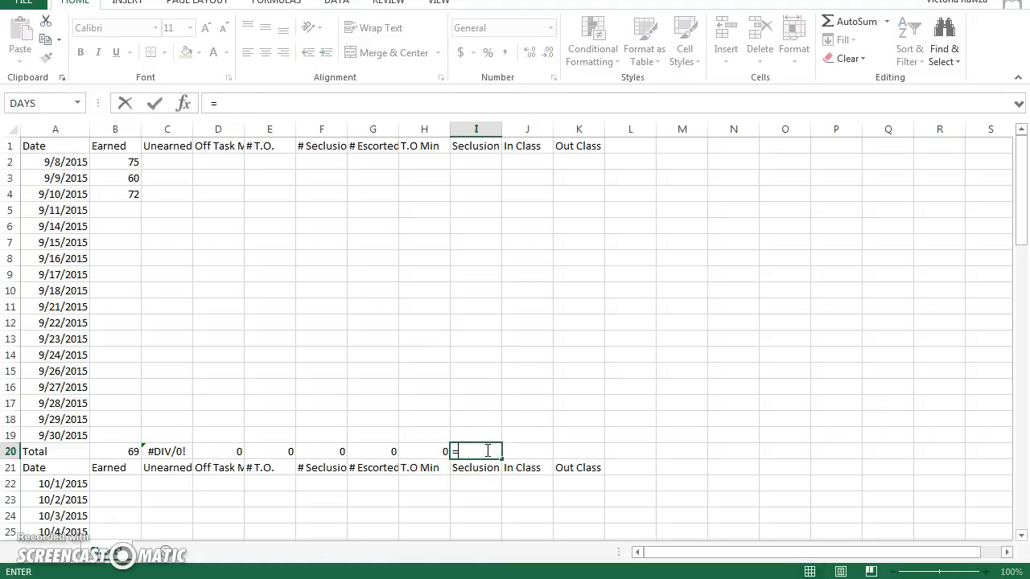
type("SUM(")
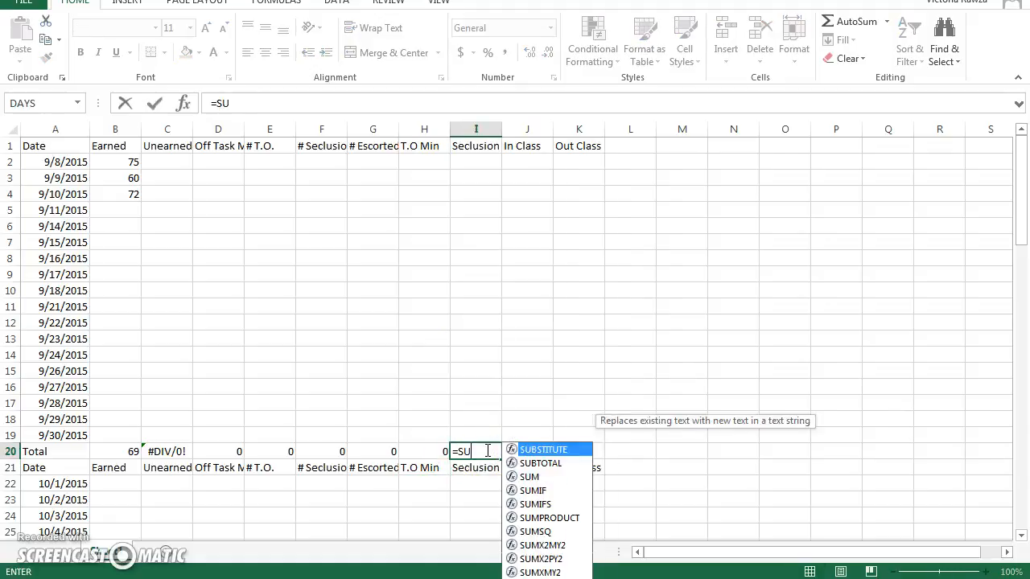
left_click(484, 161)
left_click(476, 432, "shift")
key("Return")
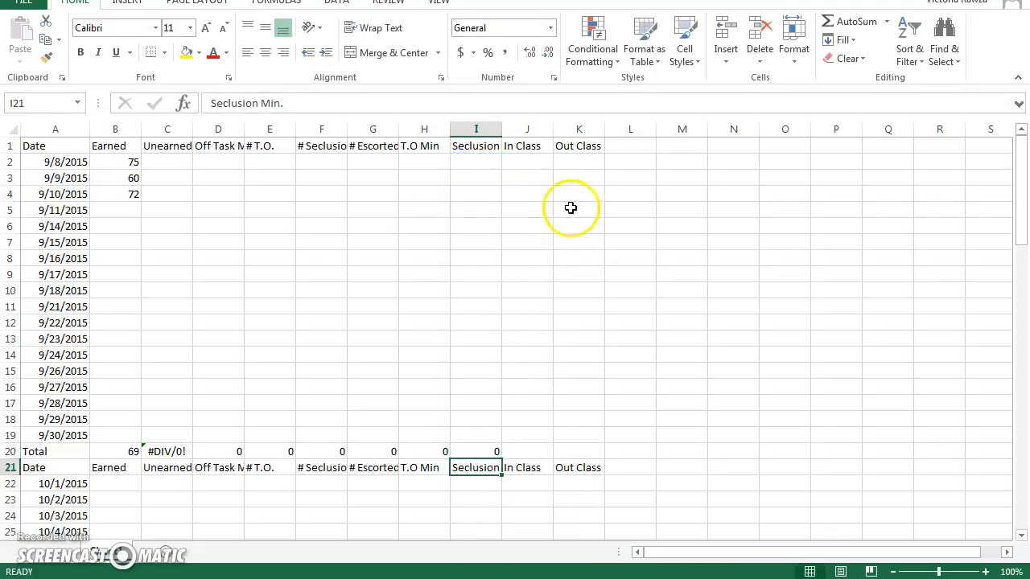
Step: Clear the formula =375-H2 from J2, the first September In Class cell
left_click(534, 175)
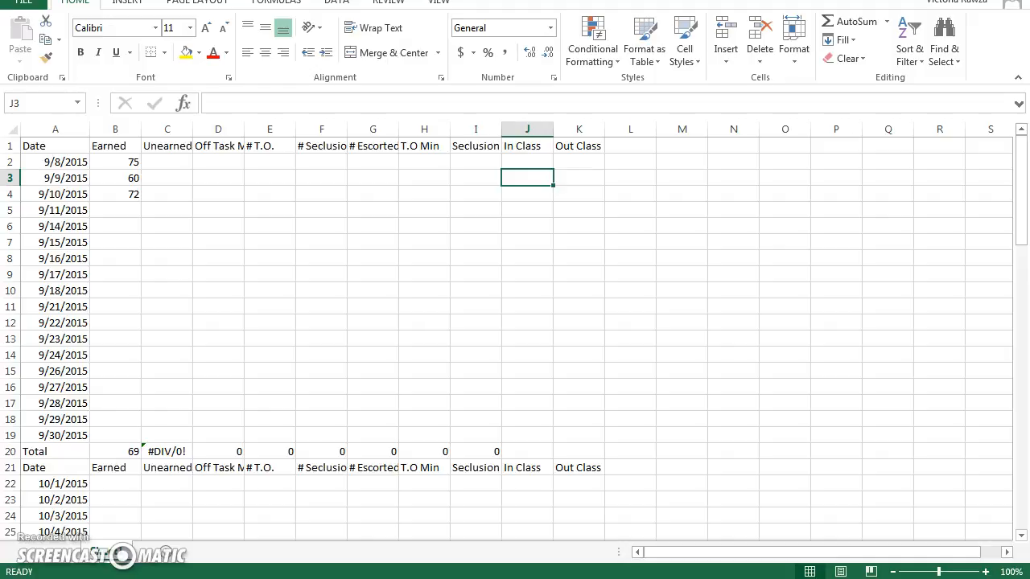
left_click(538, 161)
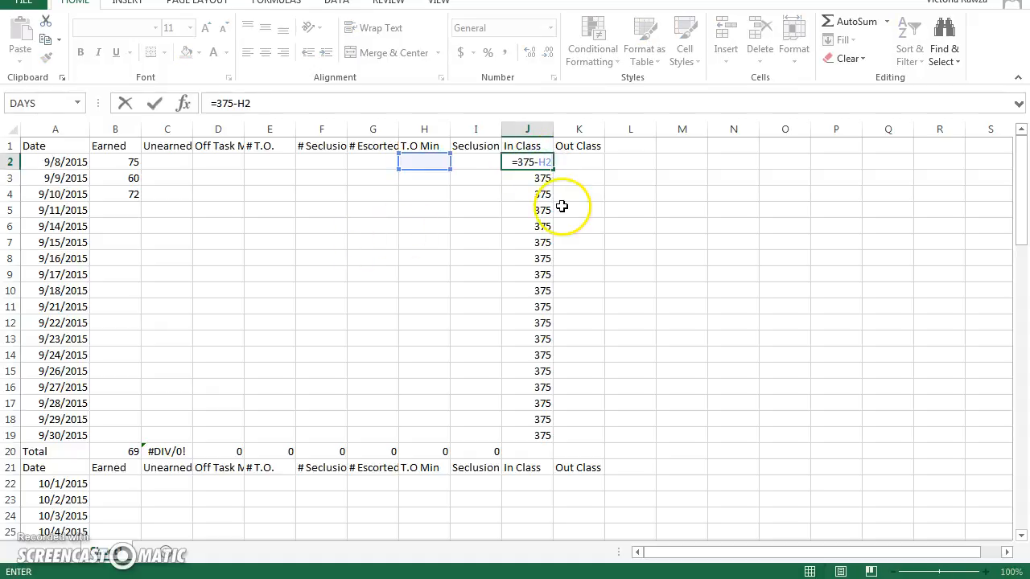
key("BackSpace")
key("BackSpace")
key("BackSpace")
key("BackSpace")
key("BackSpace")
key("BackSpace")
key("BackSpace")
key("Escape")
Step: Delete the 375 values from J3:J19 in the September In Class column
left_click_drag(542, 434, 512, 188)
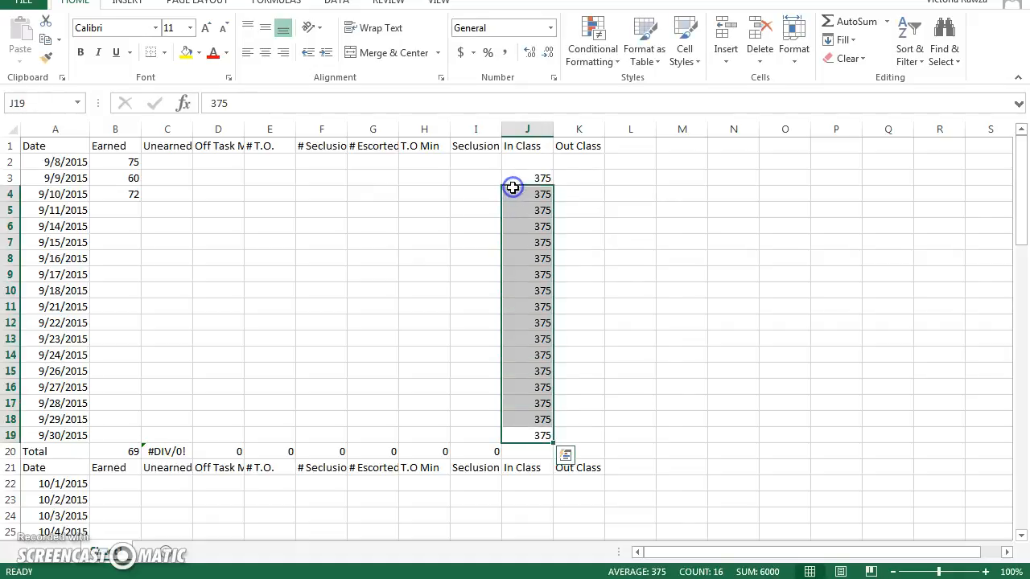
key("Delete")
left_click(513, 188)
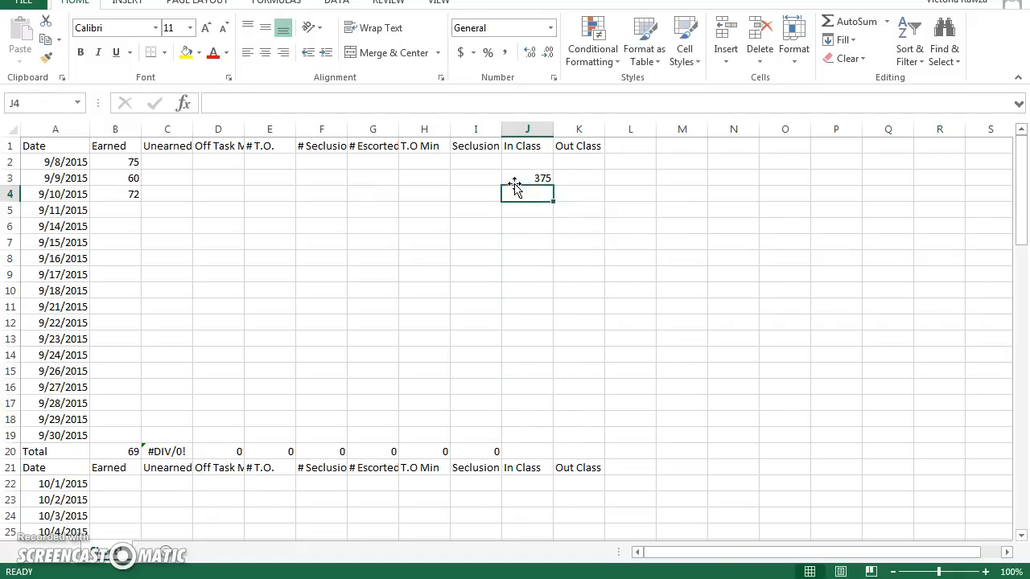
left_click(514, 183)
key("Delete")
Step: Enter the formula =375-H2 in J2 to calculate the In Class minutes for 9/8/2015
key("Up")
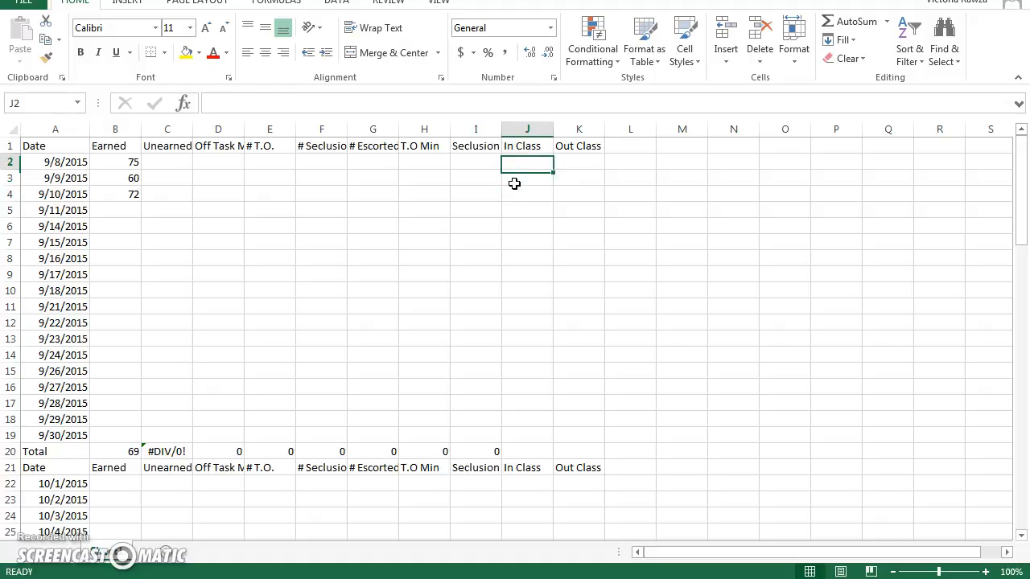
type("=")
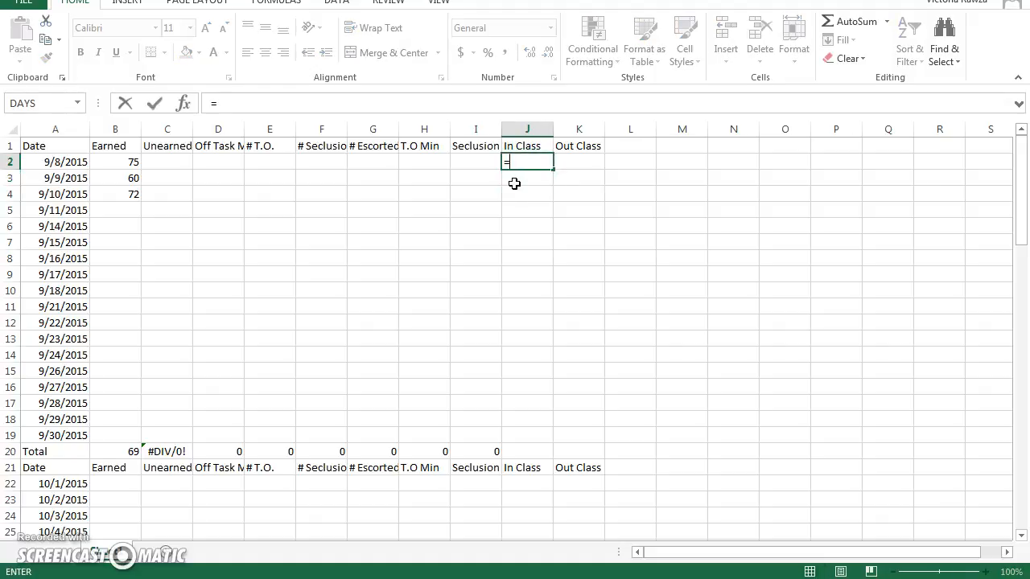
type("375")
type("-H2")
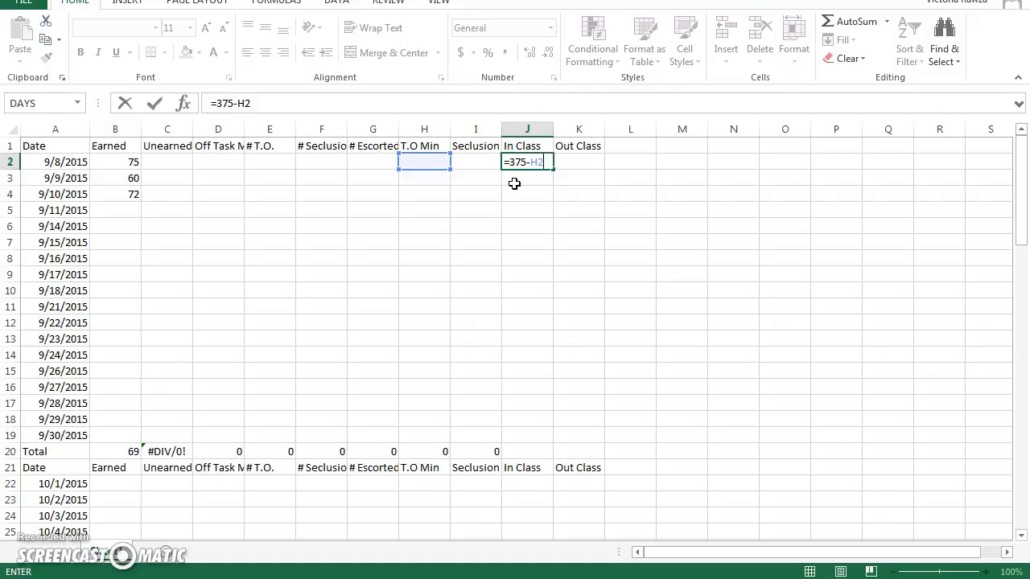
key("Return")
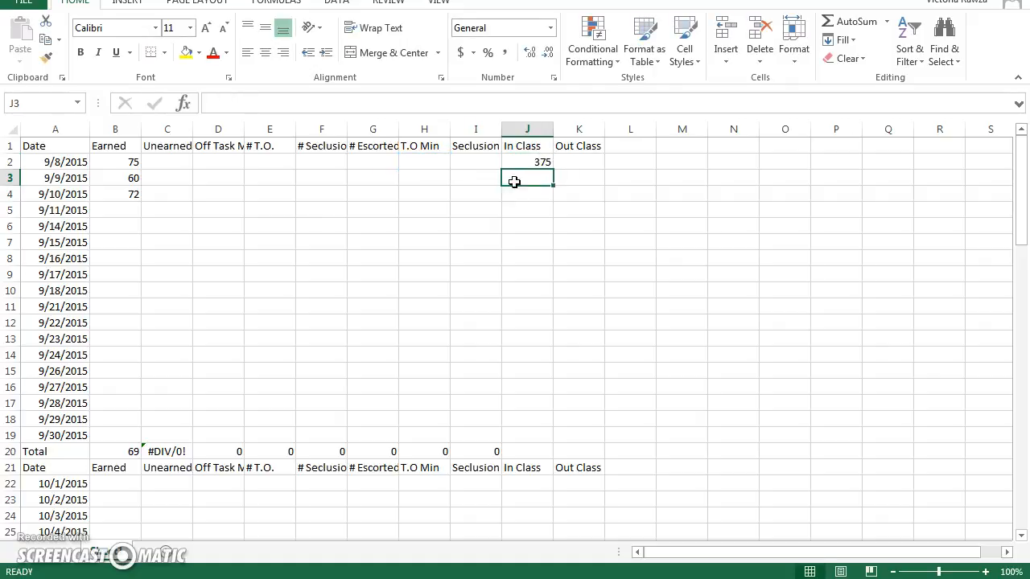
Step: Test the In Class formula by entering 60 as T.O Min in H2, and clear that value again
left_click(426, 160)
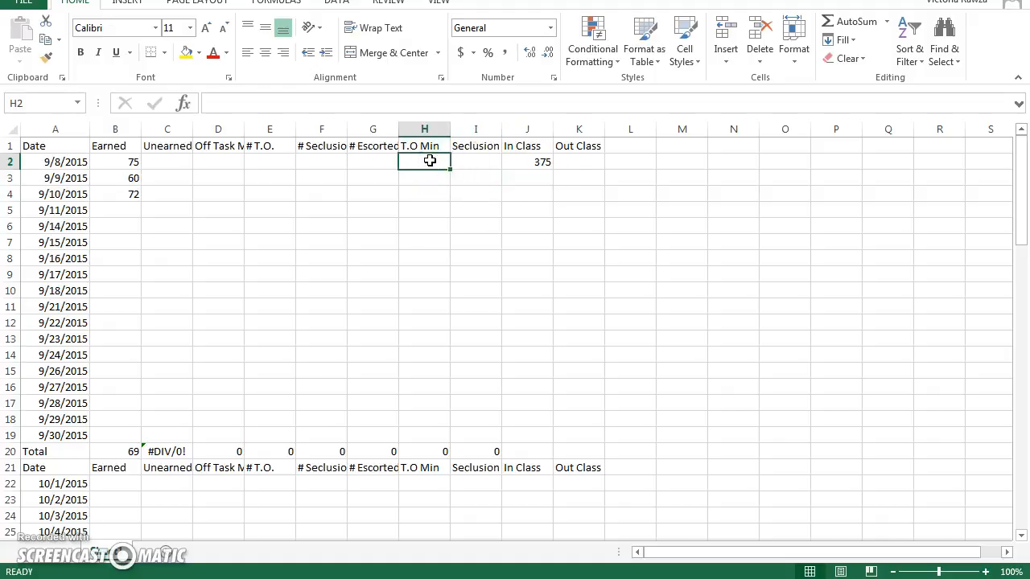
type("60")
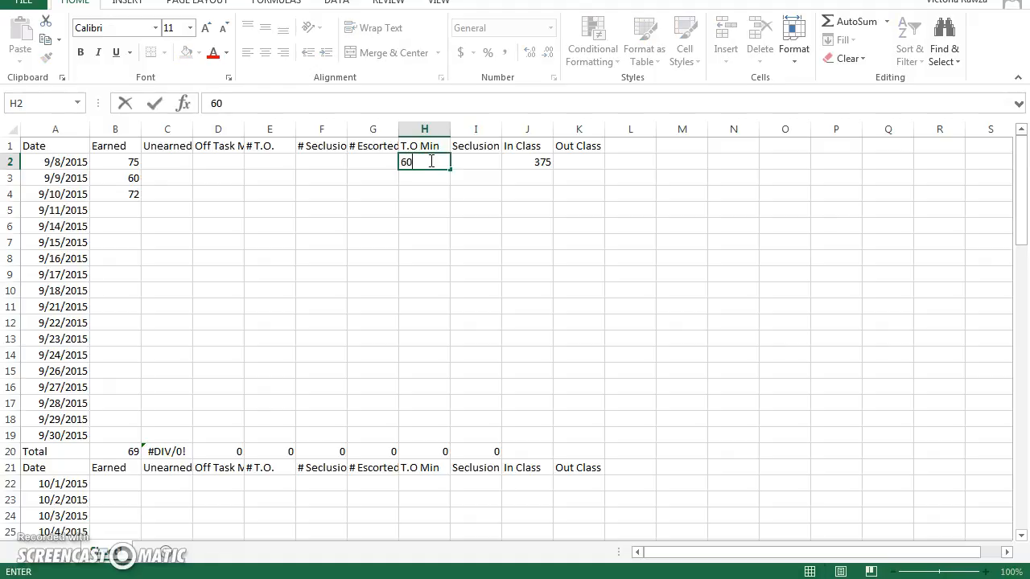
key("Return")
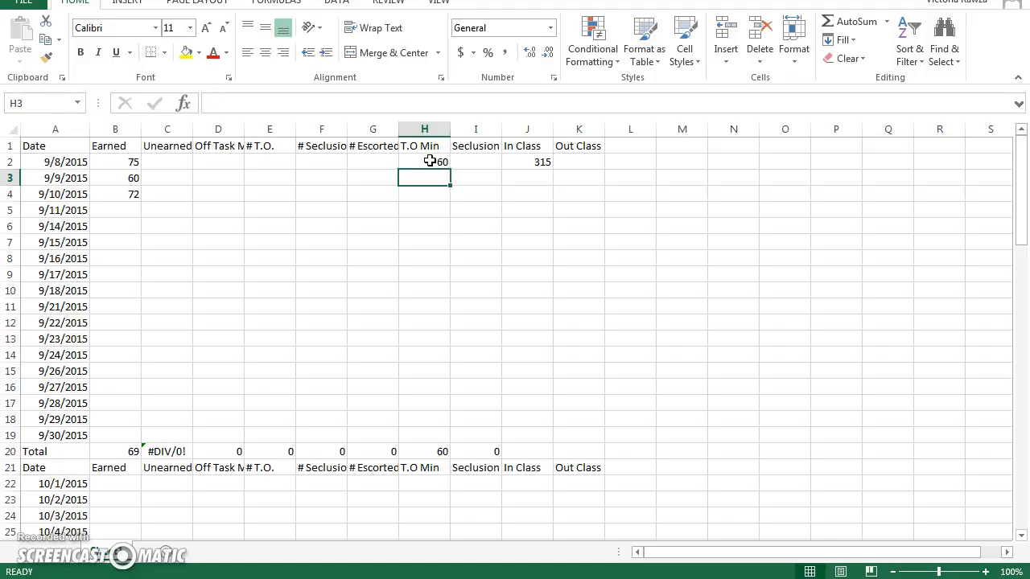
left_click(431, 161)
key("Delete")
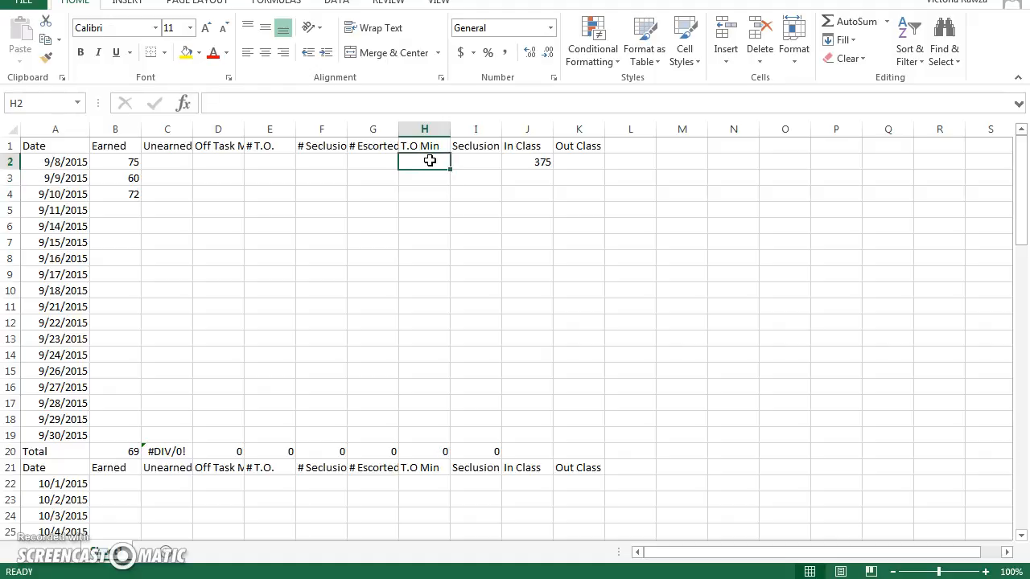
Step: Fill the In Class formula from J2 down through J19 for the remaining September dates
left_click(533, 160)
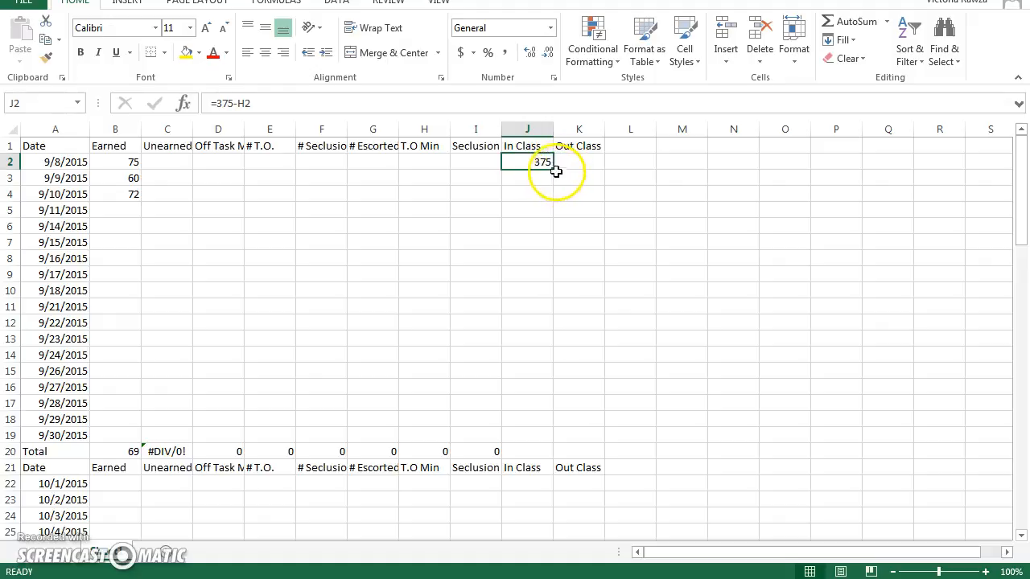
left_click_drag(554, 170, 546, 441)
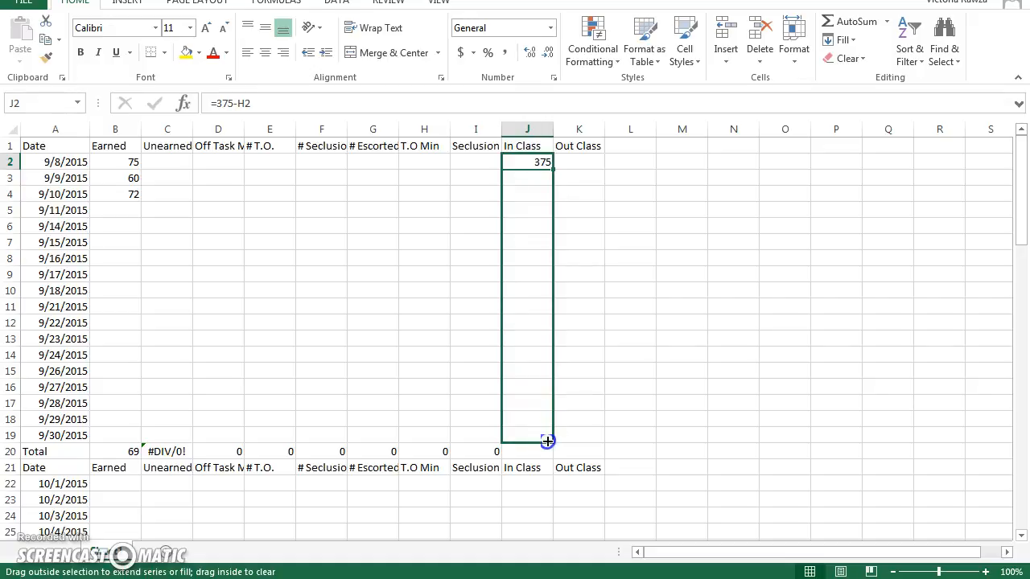
left_click_drag(547, 441, 547, 441)
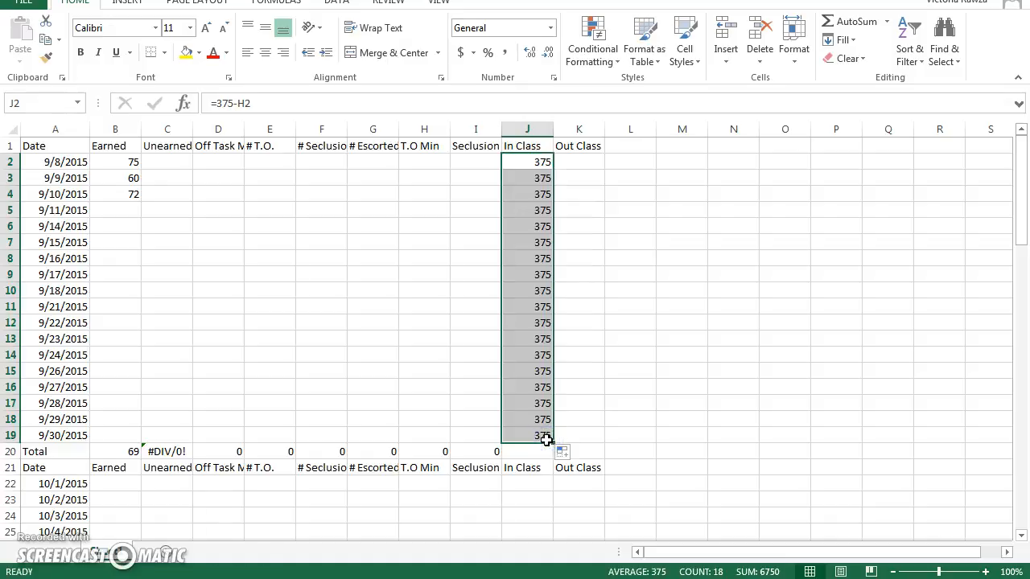
Step: Enter the formula =375-J2 in K2 to calculate the Out Class minutes for 9/8/2015
left_click(574, 164)
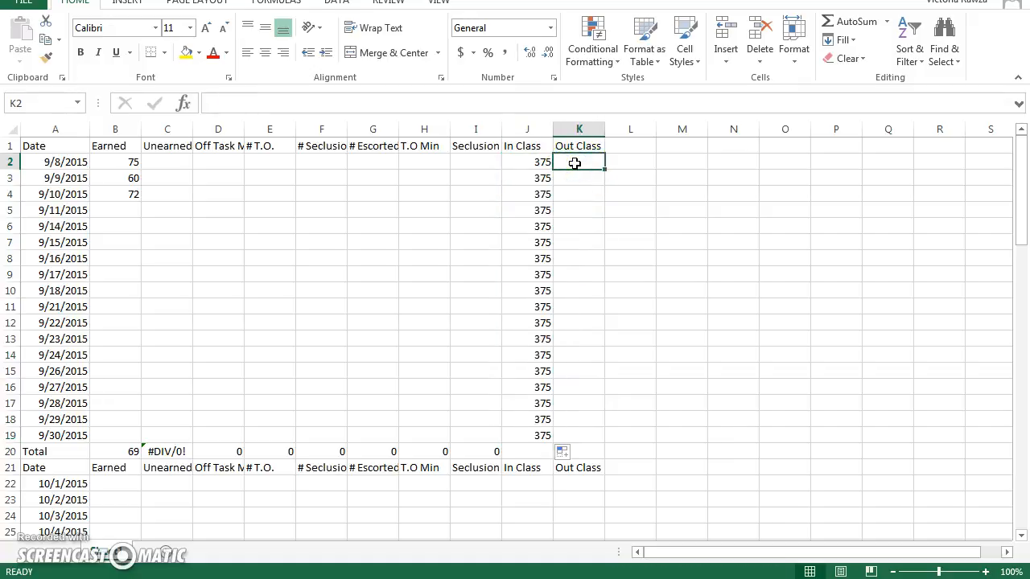
type("=")
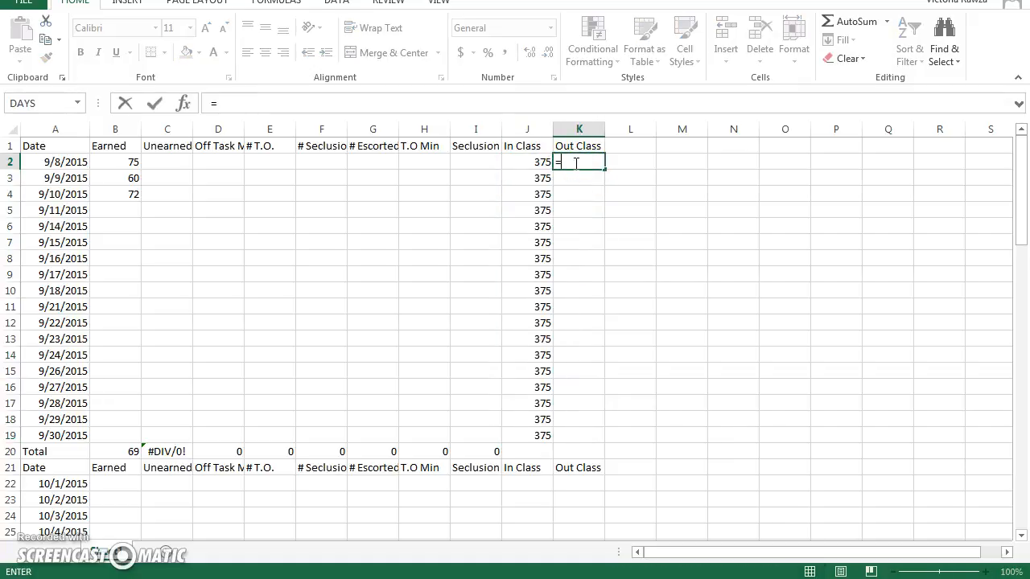
type("375-J2")
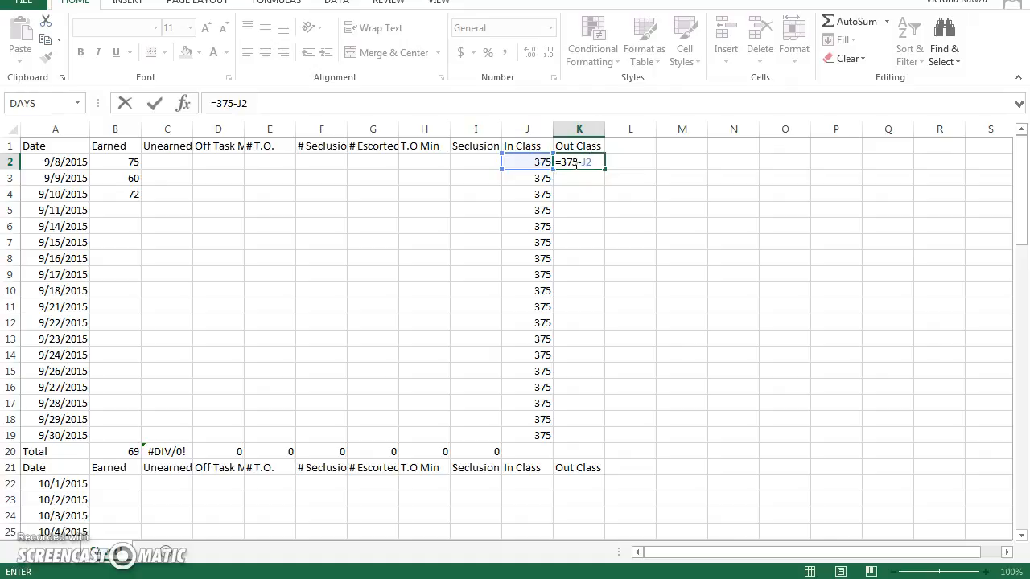
key("Return")
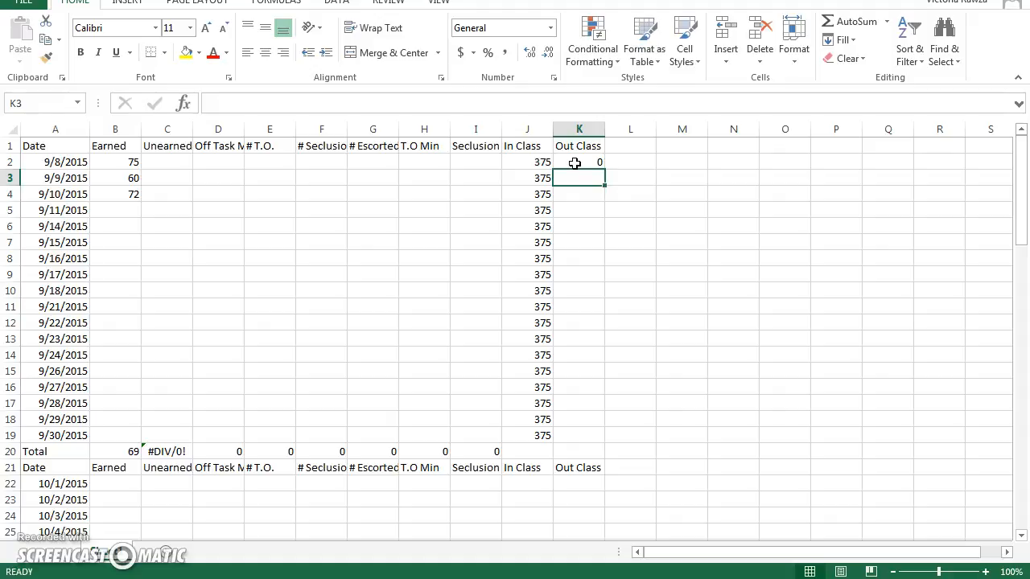
Step: Test the Out Class formula by entering 55 as T.O Min in H2, and undo that entry
key("Up")
key("Left")
key("Right")
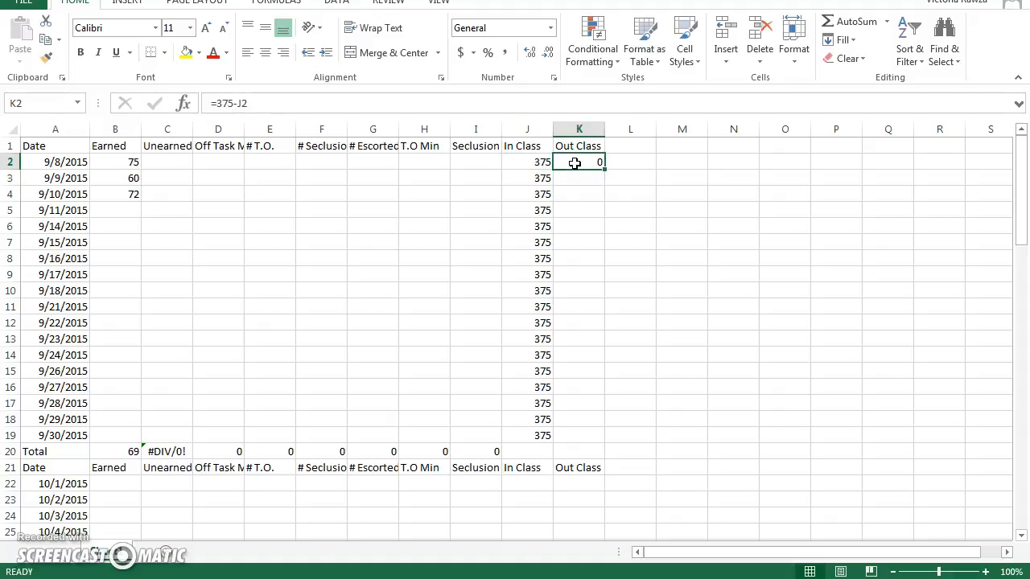
key("Left")
key("Left")
key("Left")
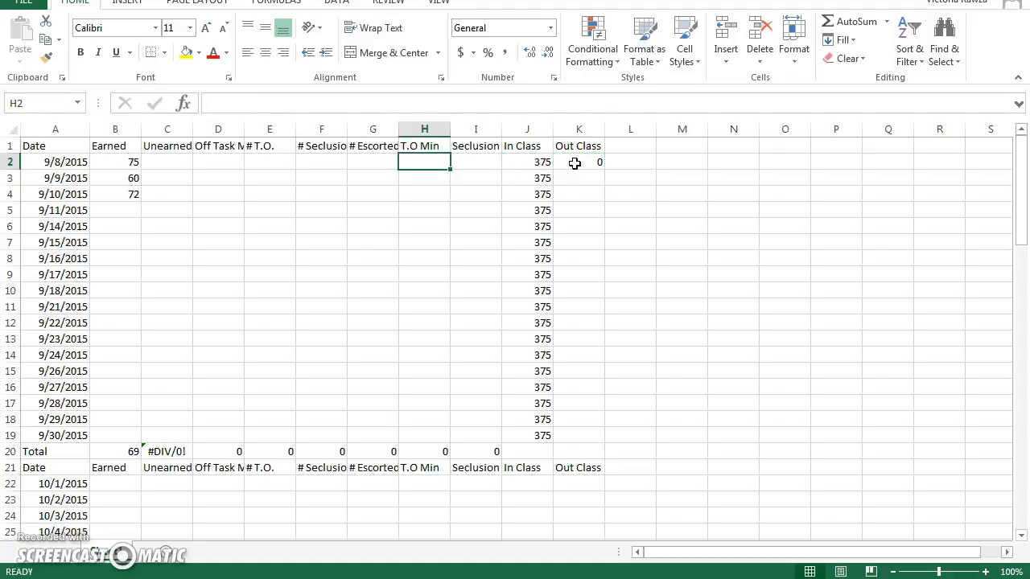
type("55")
key("Tab")
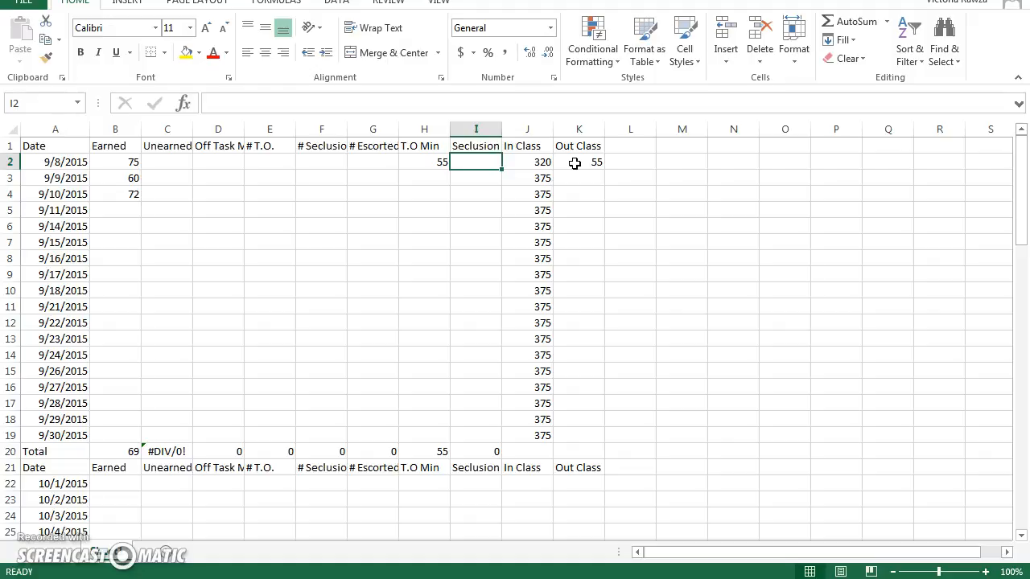
key("ctrl+z")
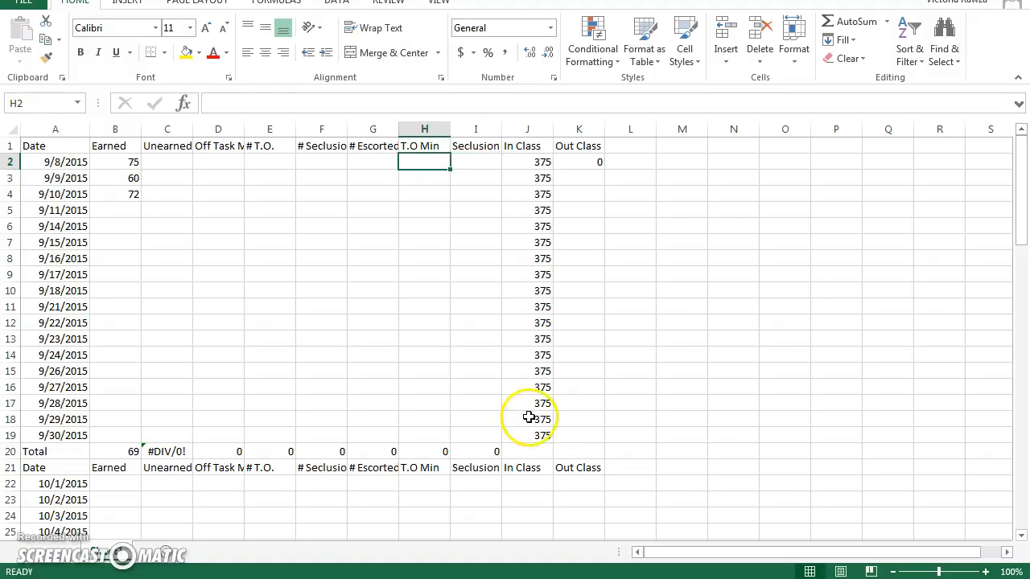
Step: Enter the formula =SUM(J2:J19) in J20 to total the September In Class column
left_click(535, 451)
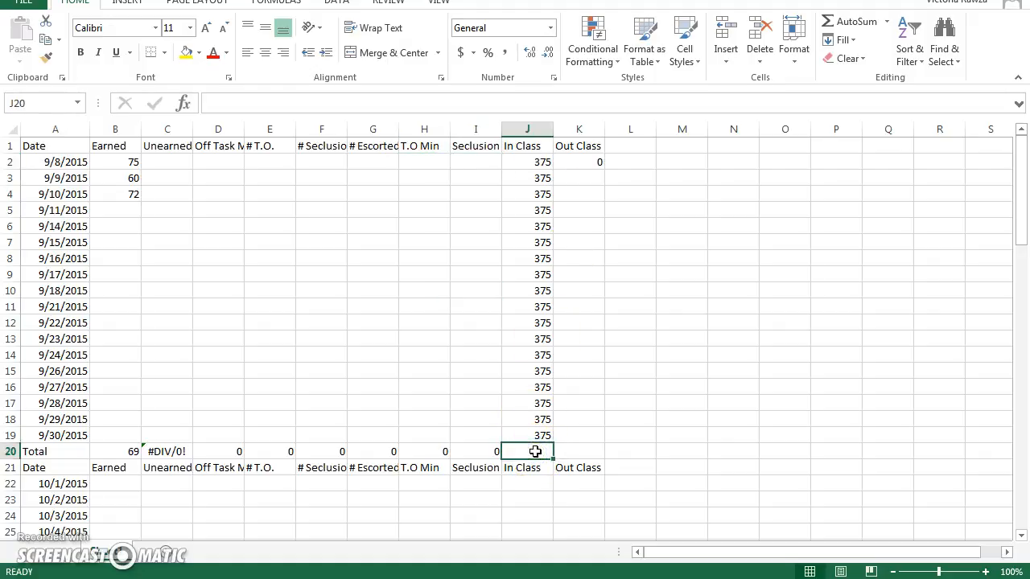
type("=")
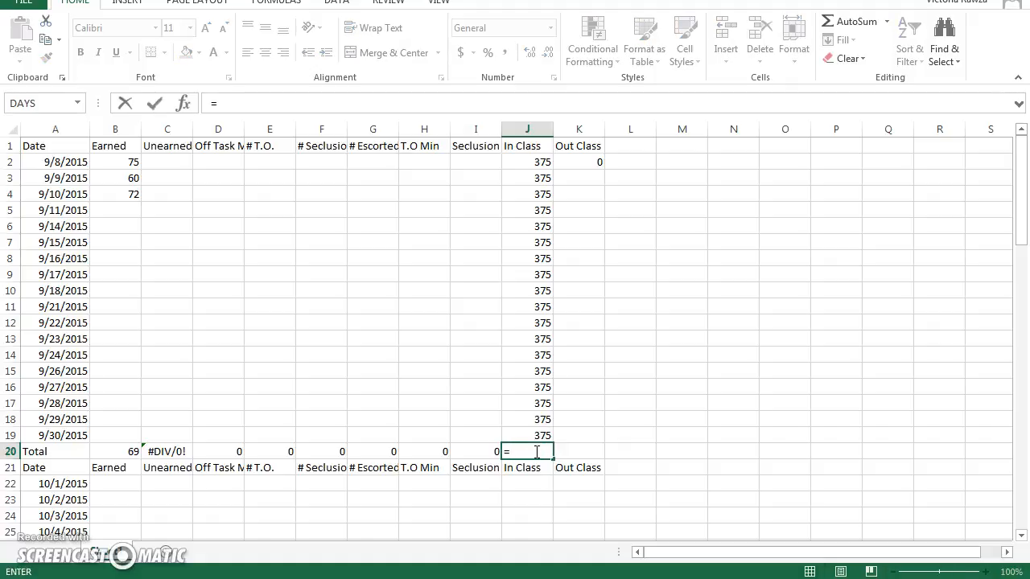
type("SUM(")
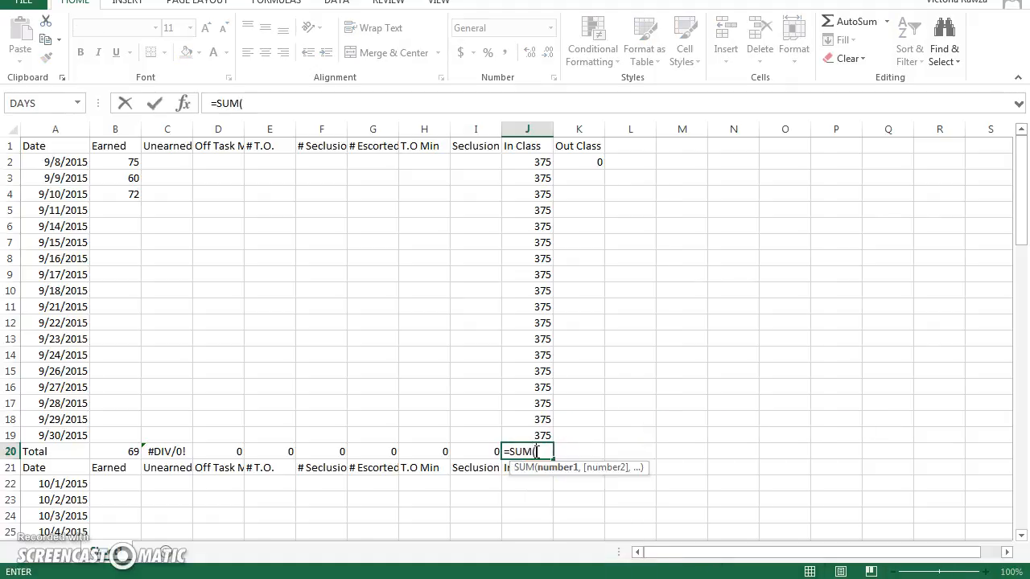
left_click_drag(542, 160, 529, 437)
key("Return")
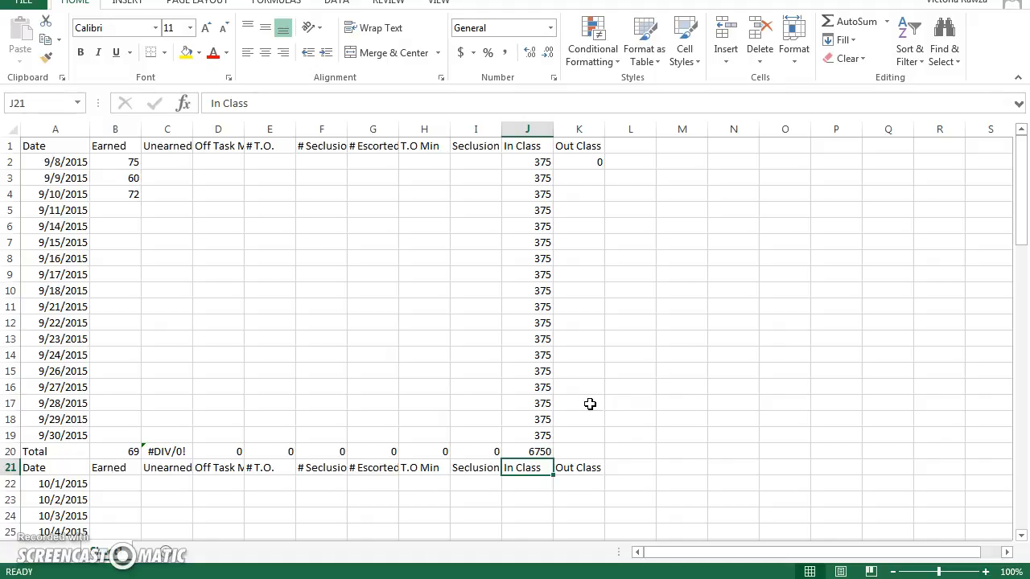
Step: Enter the formula =SUM(K2:K19) in K20 to total the September Out Class column
key("Up")
key("Right")
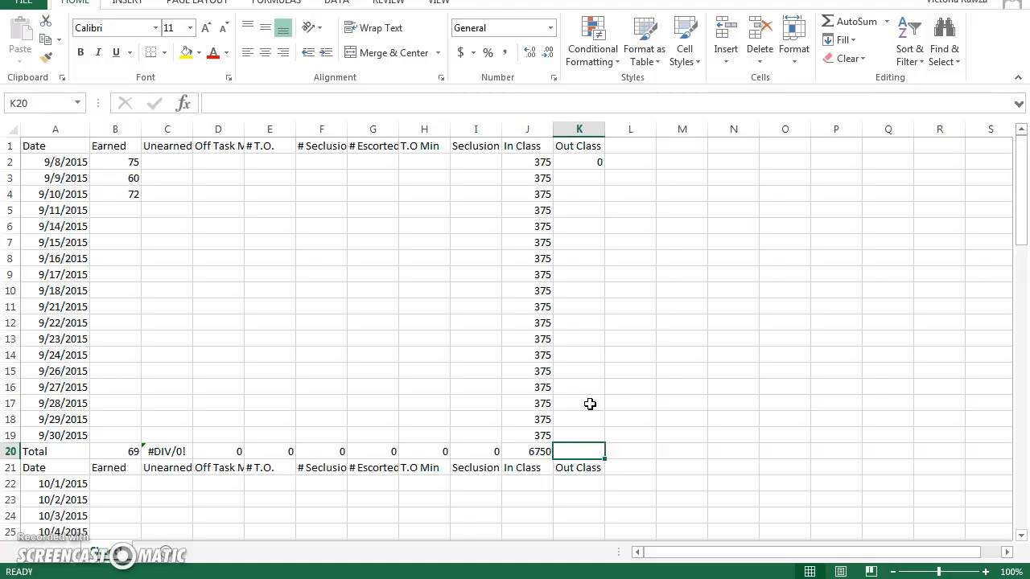
type("=SU")
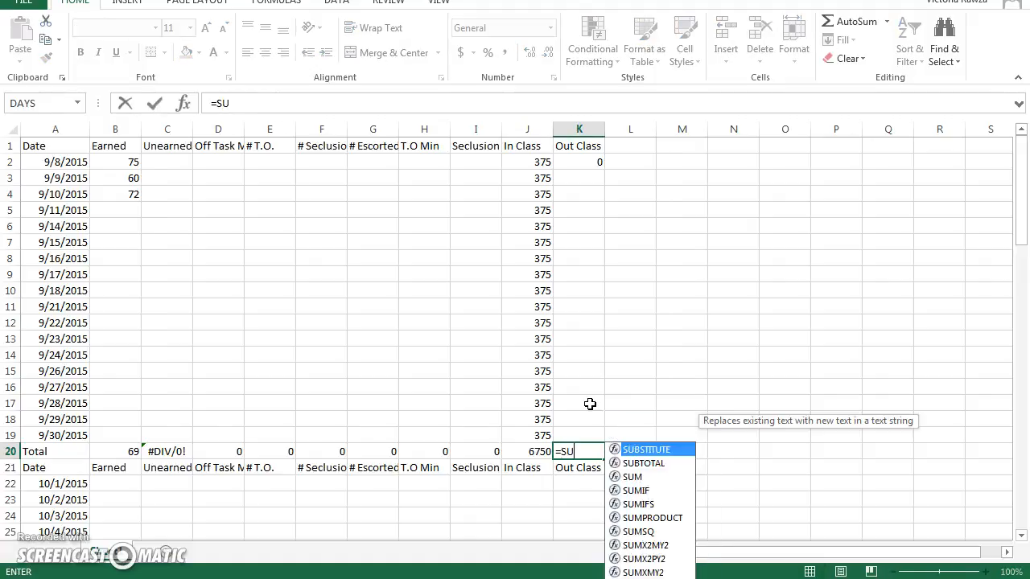
type("M(")
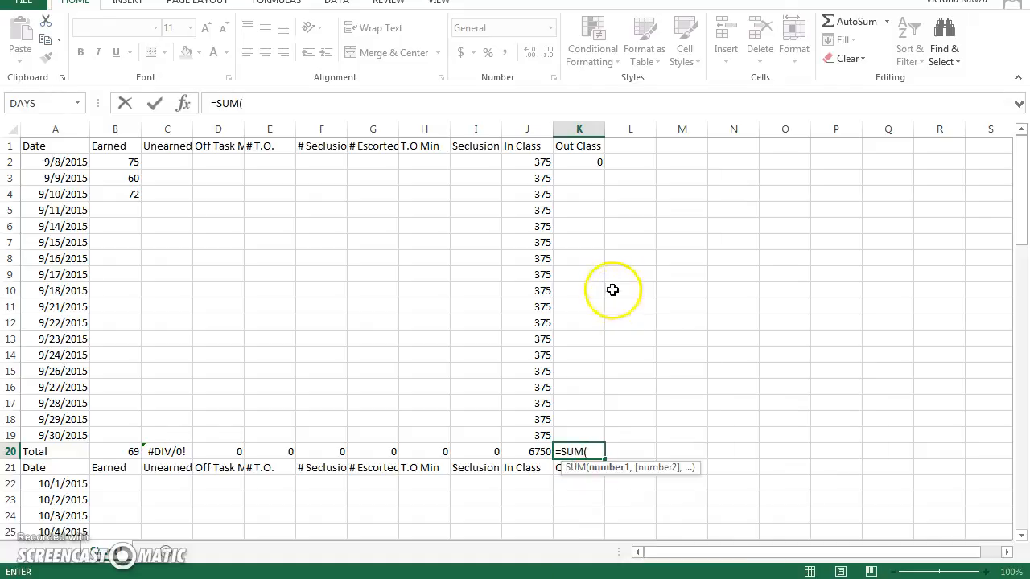
left_click(588, 161)
left_click(584, 433, "shift")
key("Return")
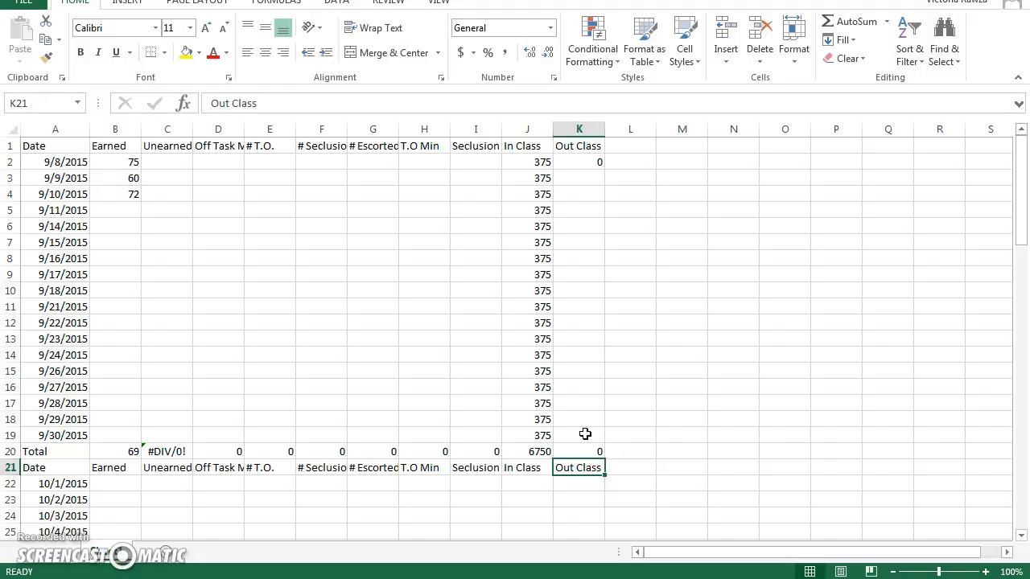
Step: Insert a 2-D line chart with markers from the September Date, Earned and Unearned data in A1:C19
left_click(61, 147)
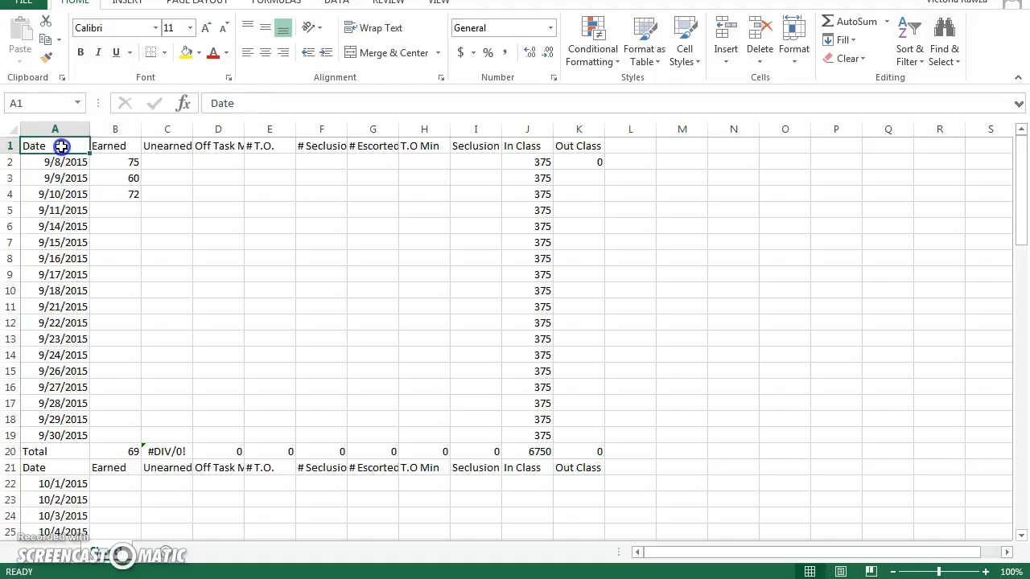
left_click_drag(61, 146, 73, 187)
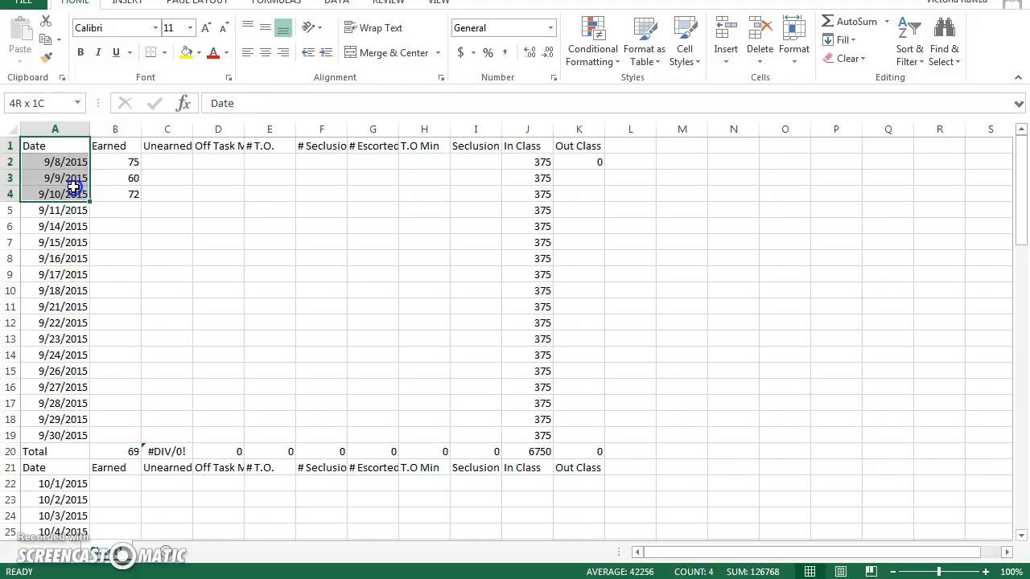
left_click_drag(73, 186, 168, 435)
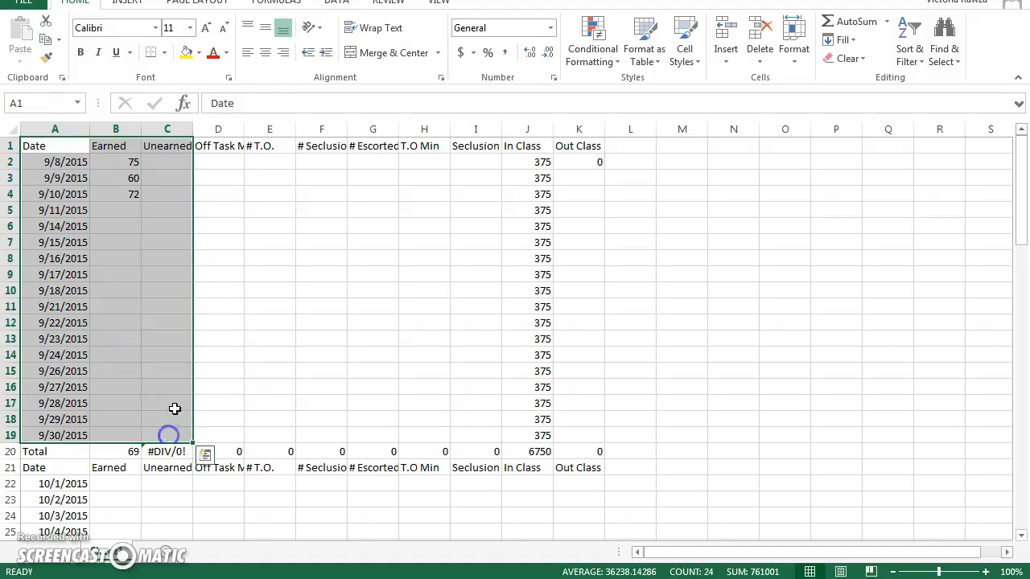
left_click(129, 3)
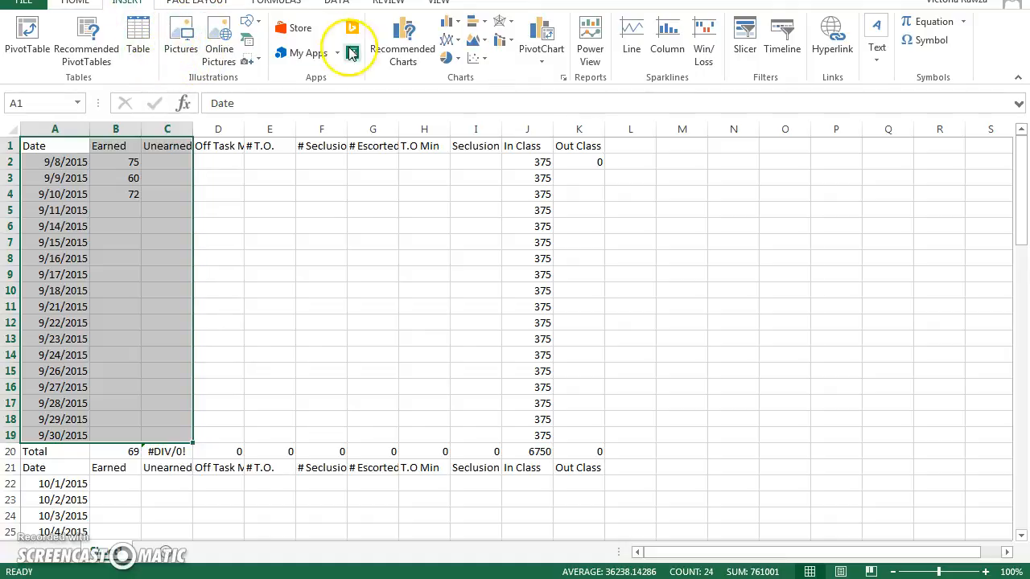
left_click(450, 39)
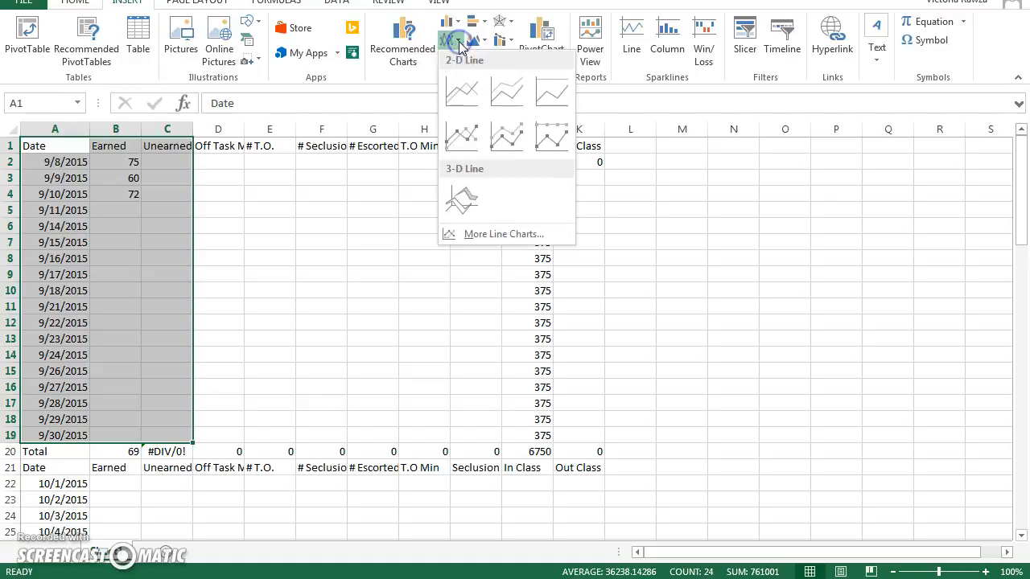
left_click(458, 135)
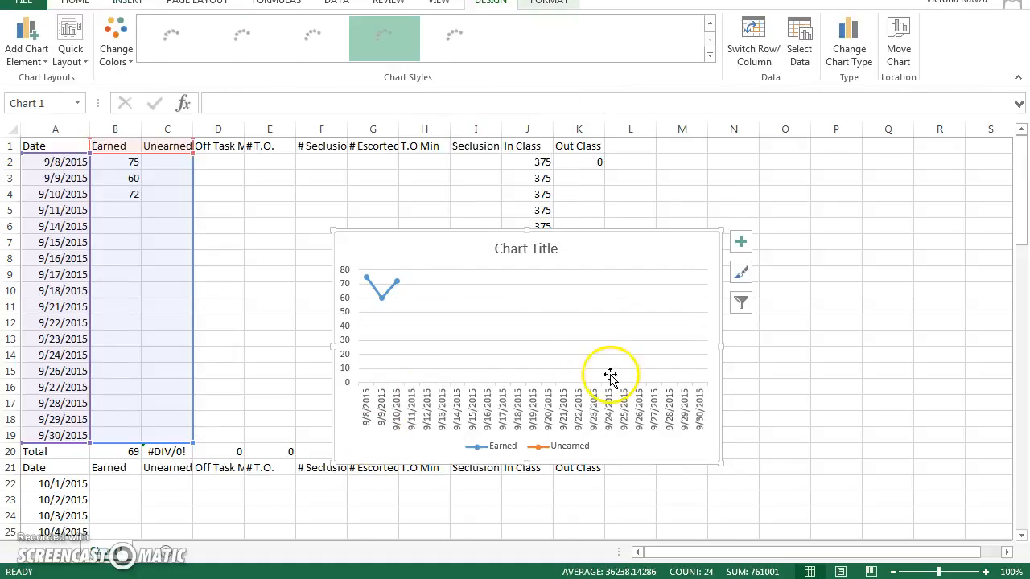
Step: Enter the Unearned values 0, 15 and 3 in C2 through C4 to plot a second line on the chart
left_click(168, 165)
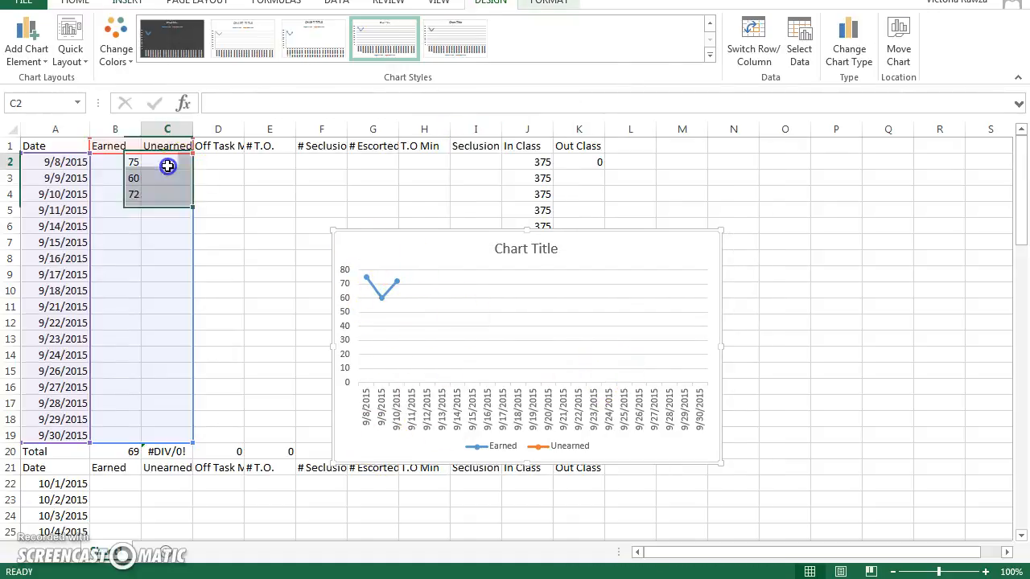
type("0")
key("Return")
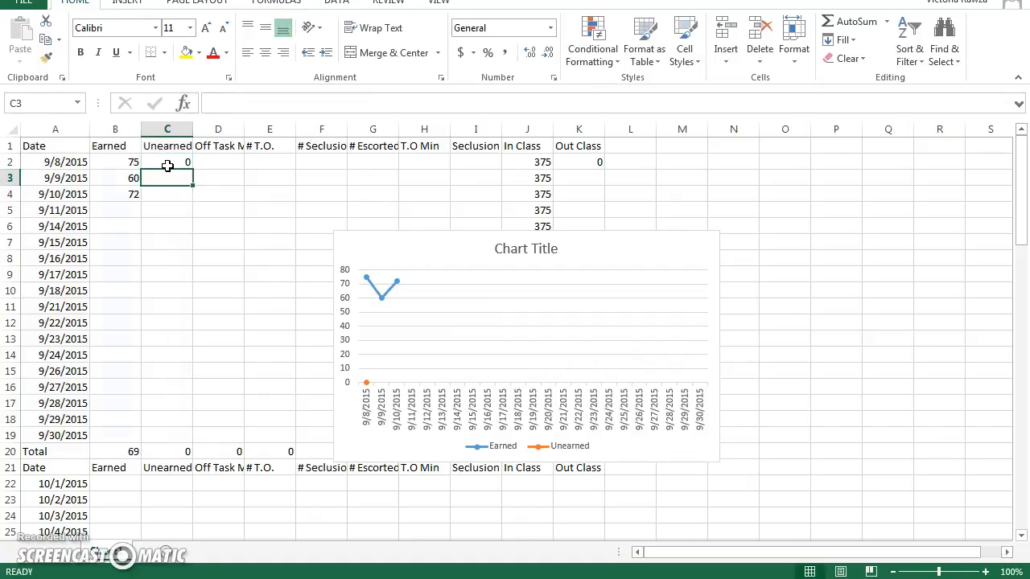
type("15")
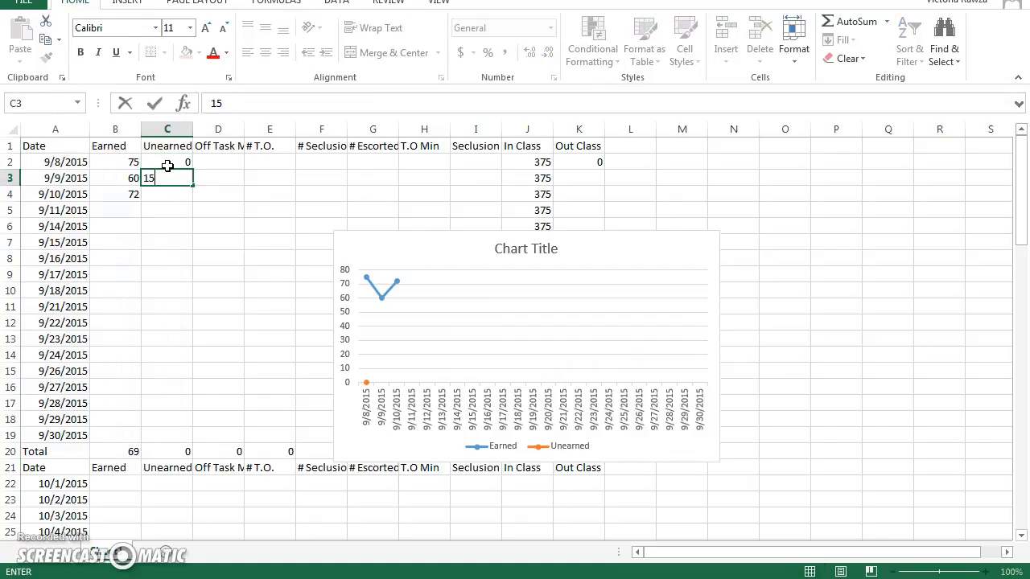
key("Return")
type("3")
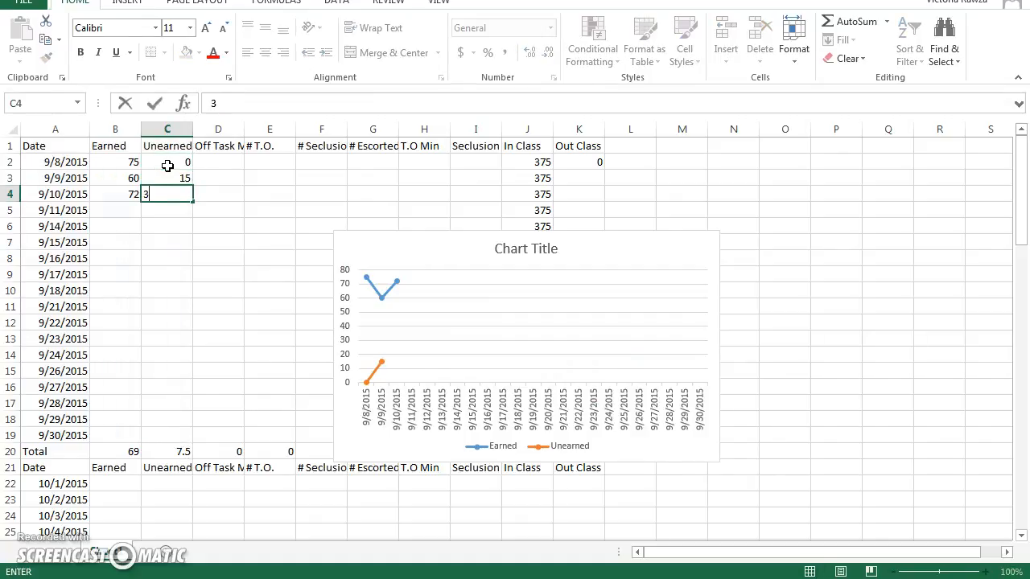
key("Return")
Step: Move the chart beside the Out Class column, and undo the move, the Unearned entries and the chart insertion
left_click_drag(611, 234, 906, 180)
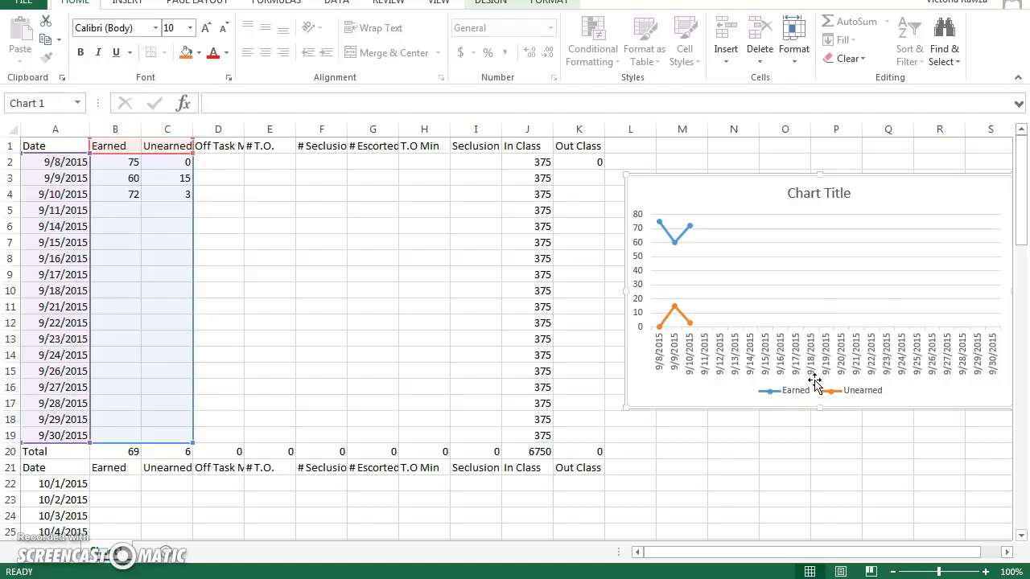
left_click(762, 451)
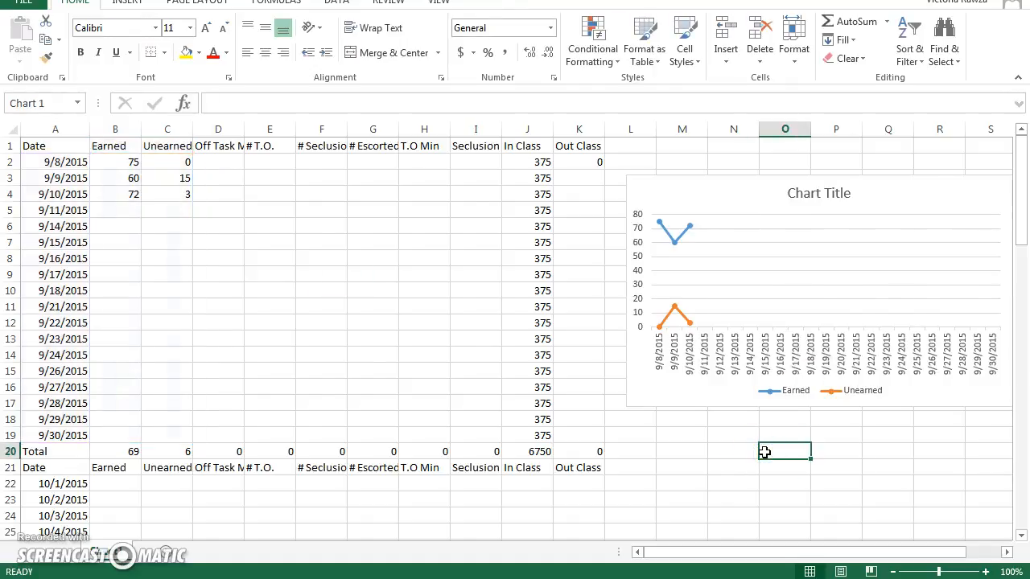
key("ctrl+z")
key("ctrl+z")
key("ctrl+z")
key("ctrl+z")
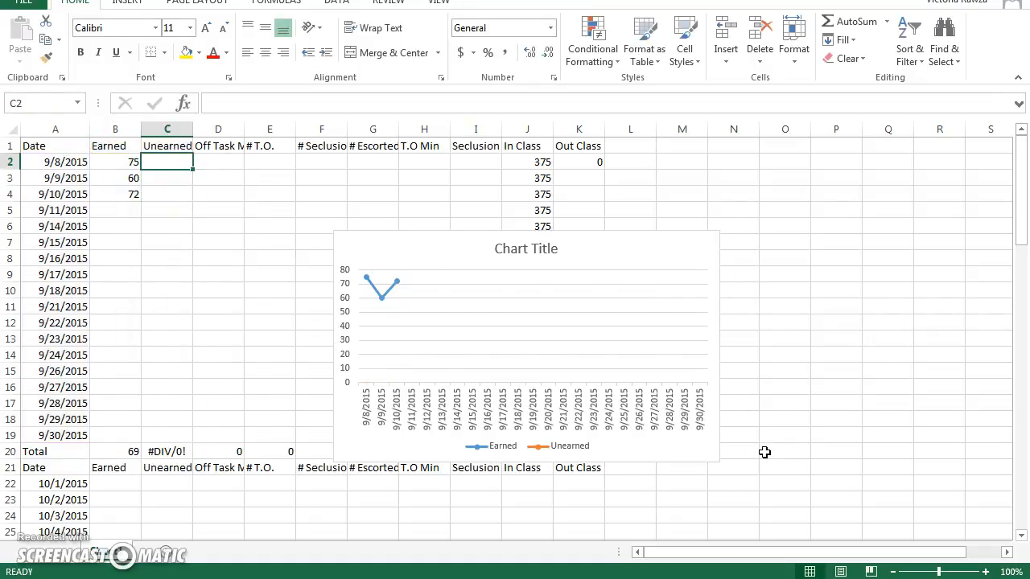
key("ctrl+z")
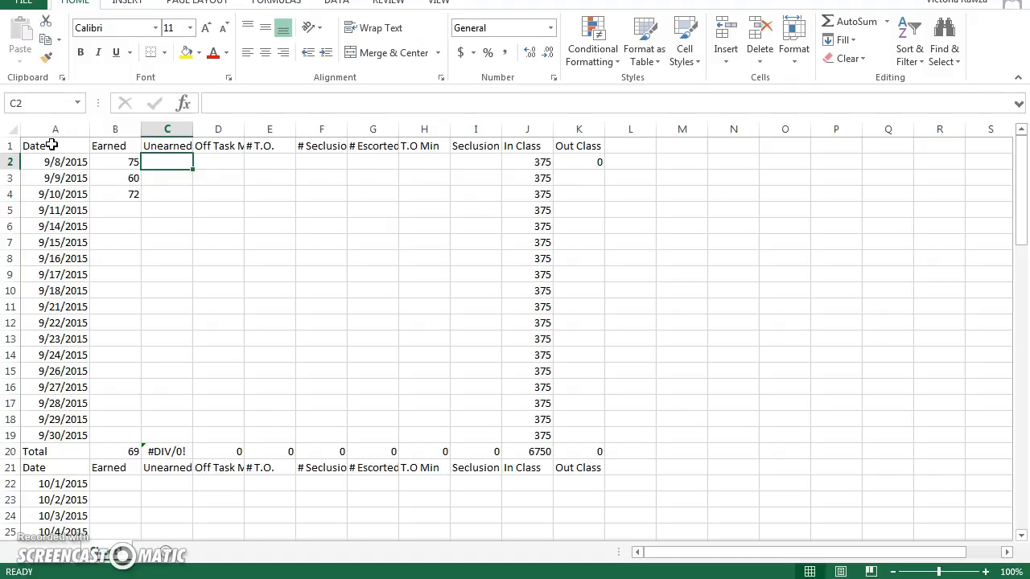
Step: Copy the entire data block to cell A1 of a new second sheet and widen column A to fit the dates
key("ctrl+a")
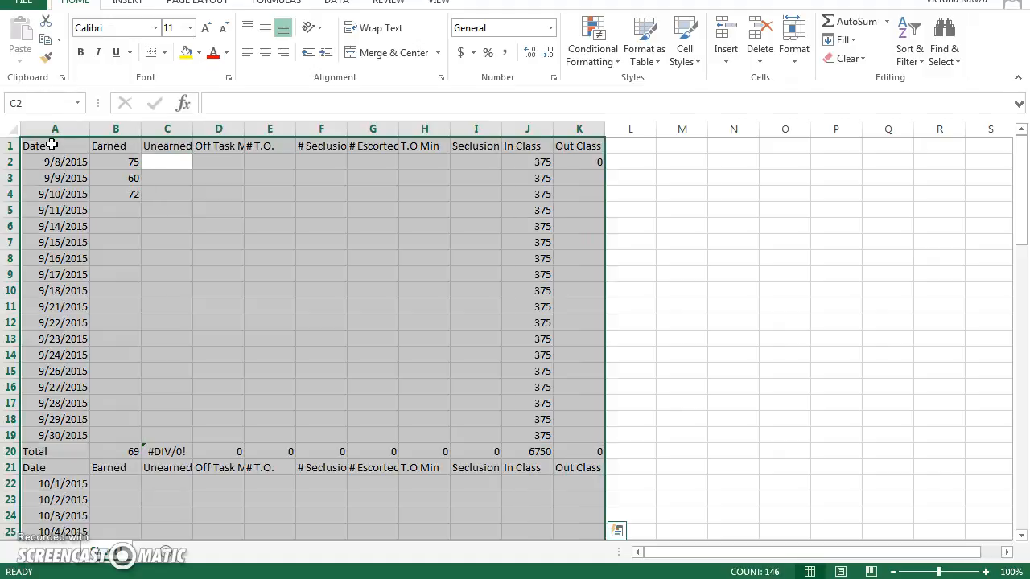
key("ctrl+c")
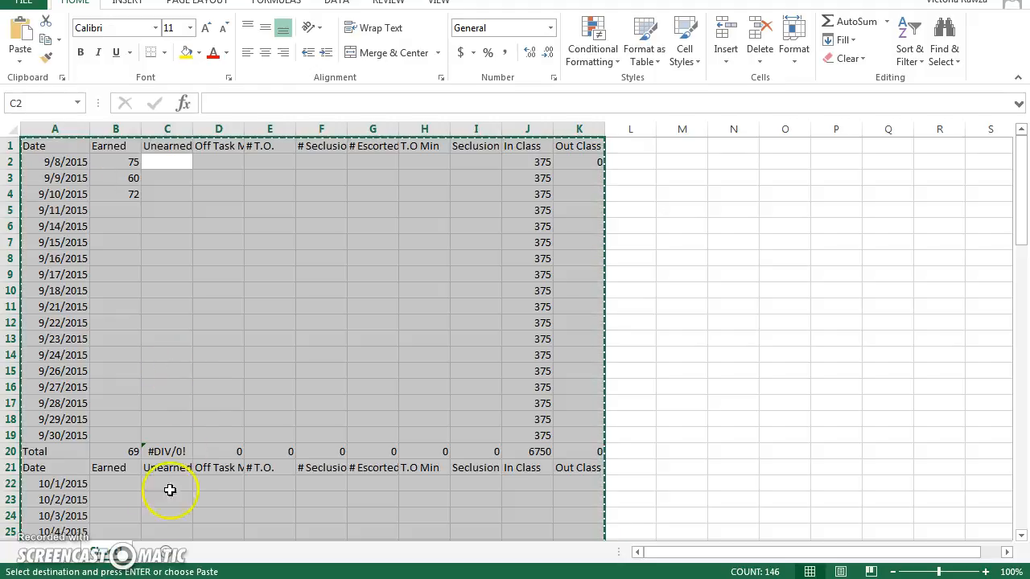
left_click(167, 553)
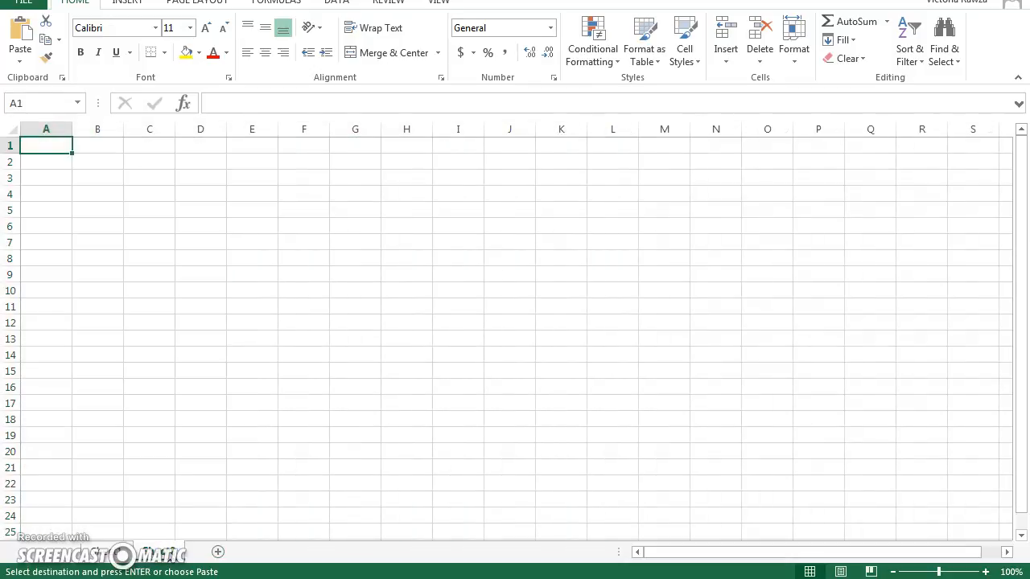
key("ctrl+v")
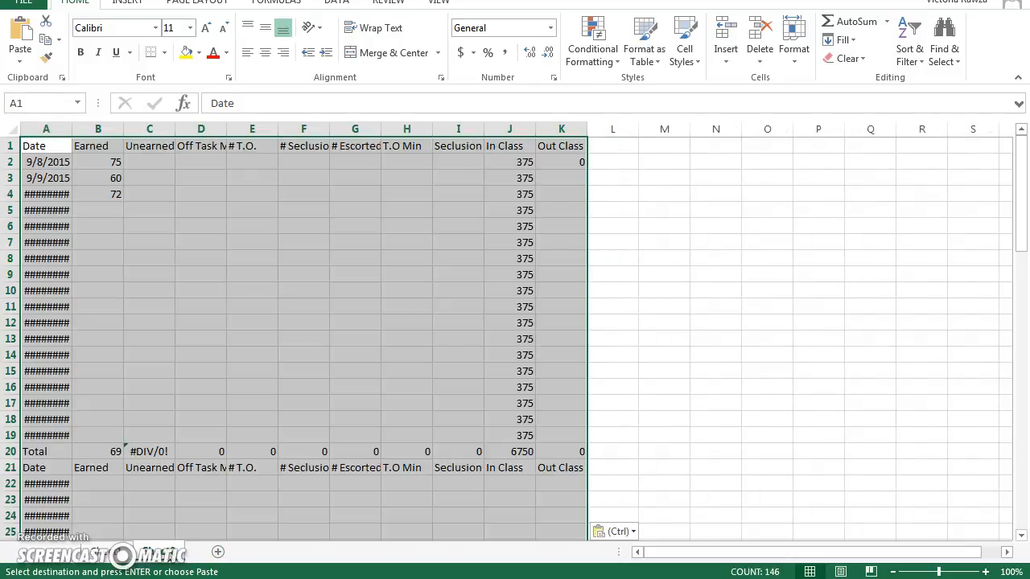
left_click(36, 324)
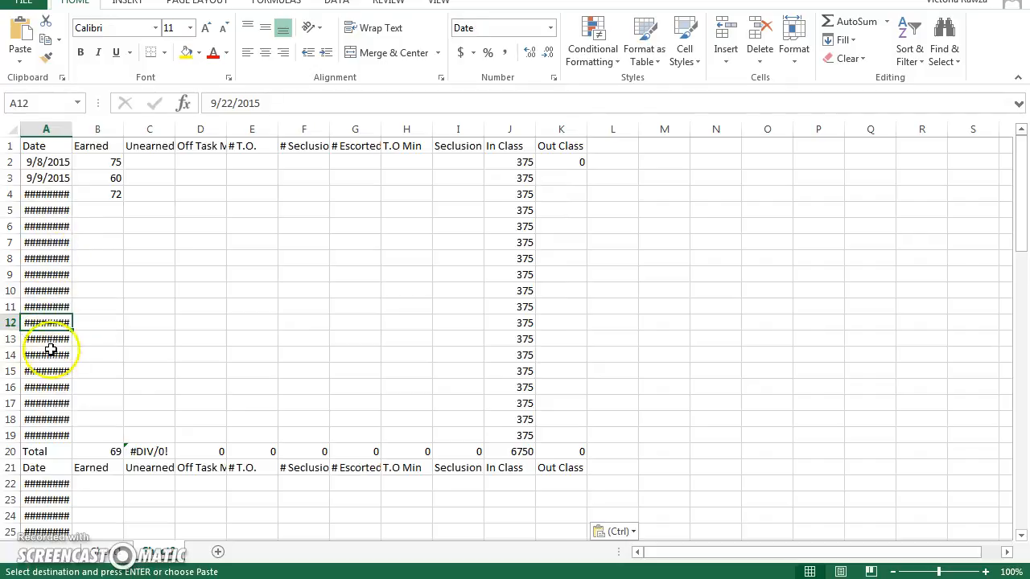
left_click_drag(73, 131, 92, 132)
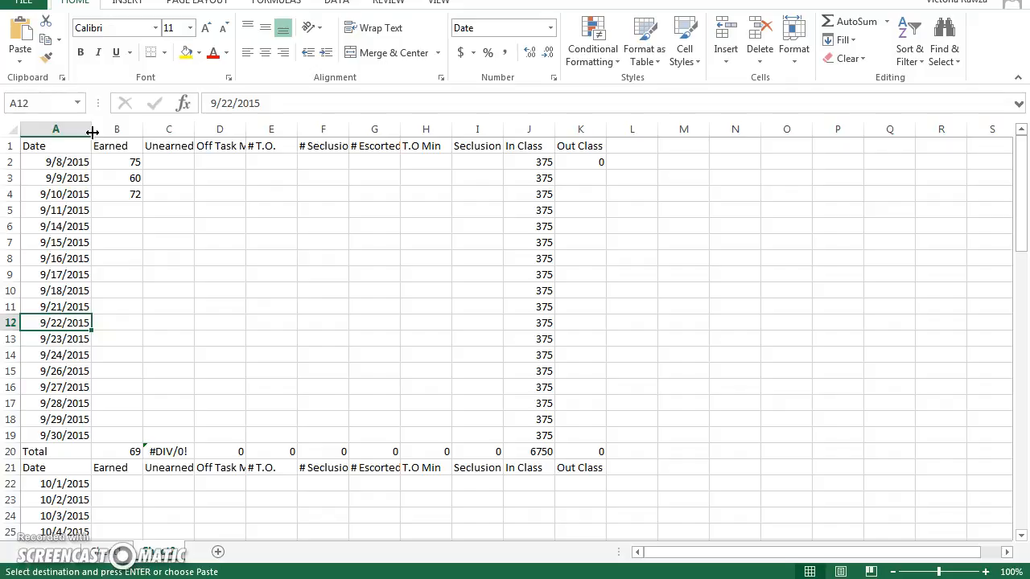
Step: Rename the first sheet as Student 1 and the second sheet as Student 2
left_click(105, 552)
double_click(108, 553)
type("Student 1")
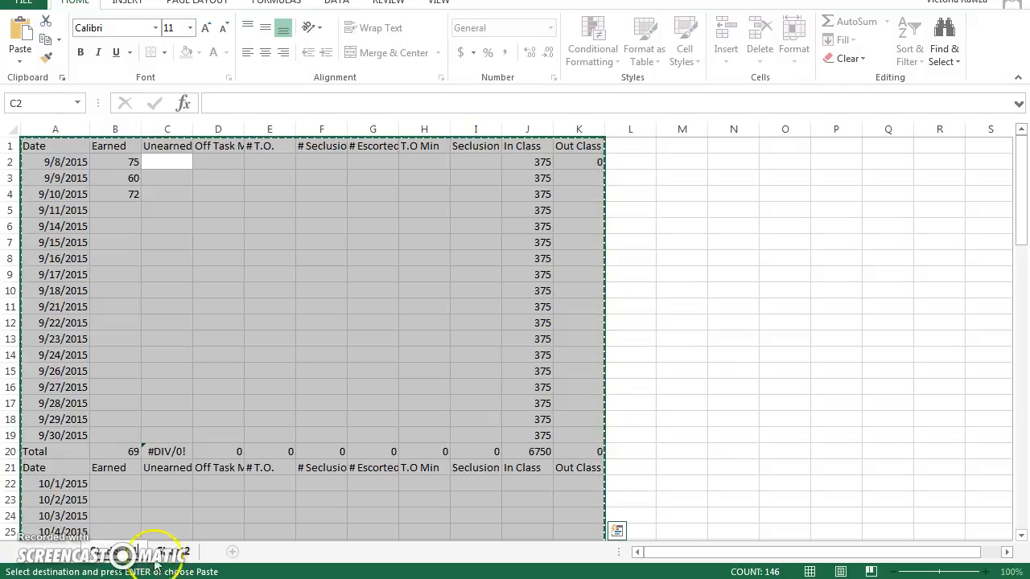
left_click(171, 550)
double_click(171, 550)
type("Student 2")
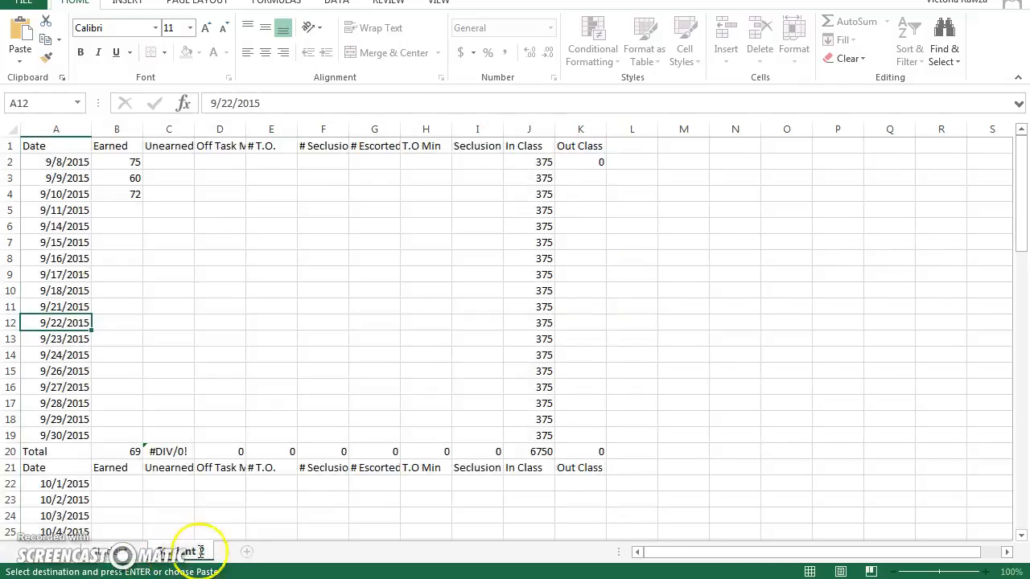
Step: Add a third sheet and name it Student 3
left_click(246, 552)
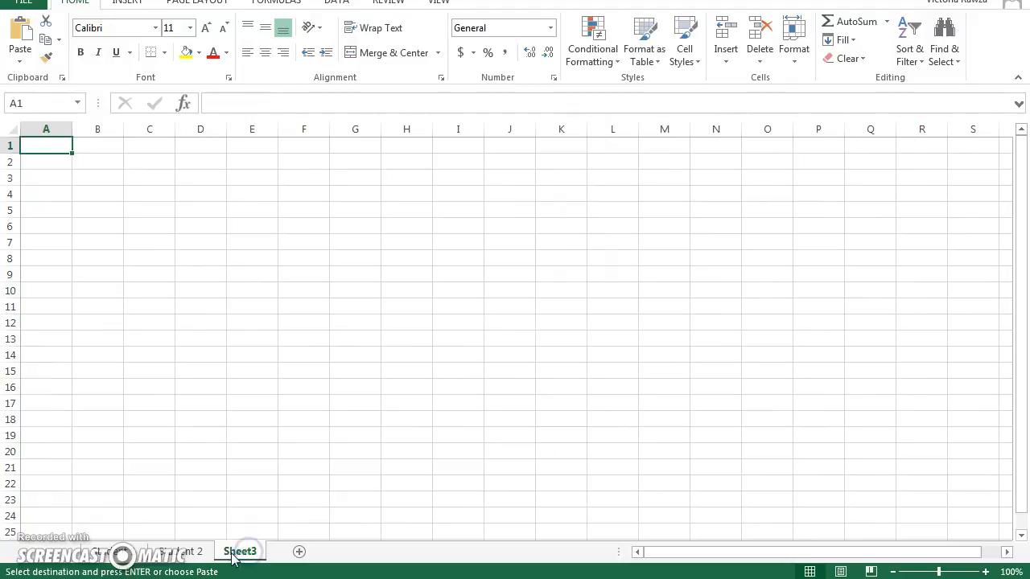
double_click(234, 552)
type("S")
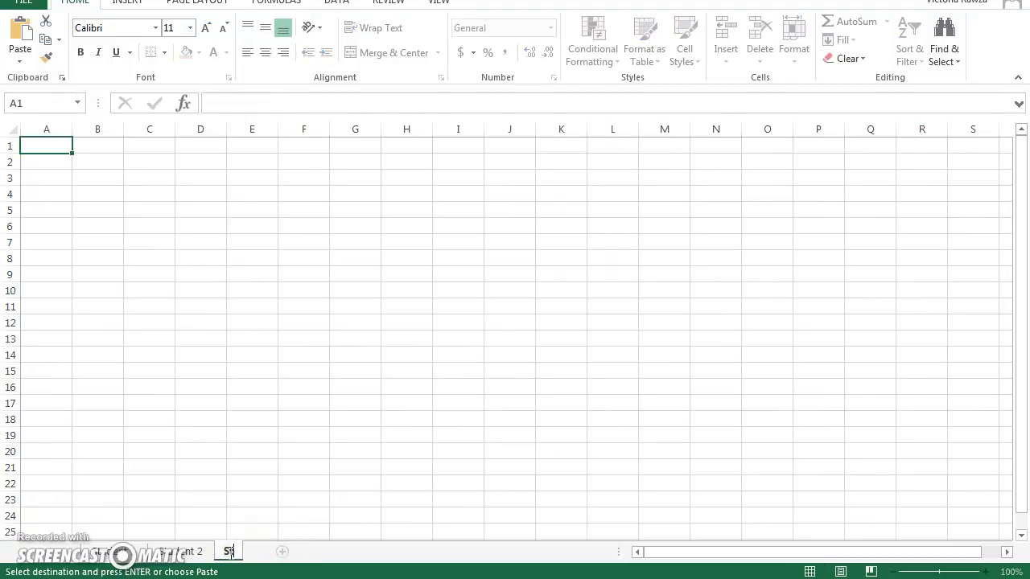
type("tudent 3")
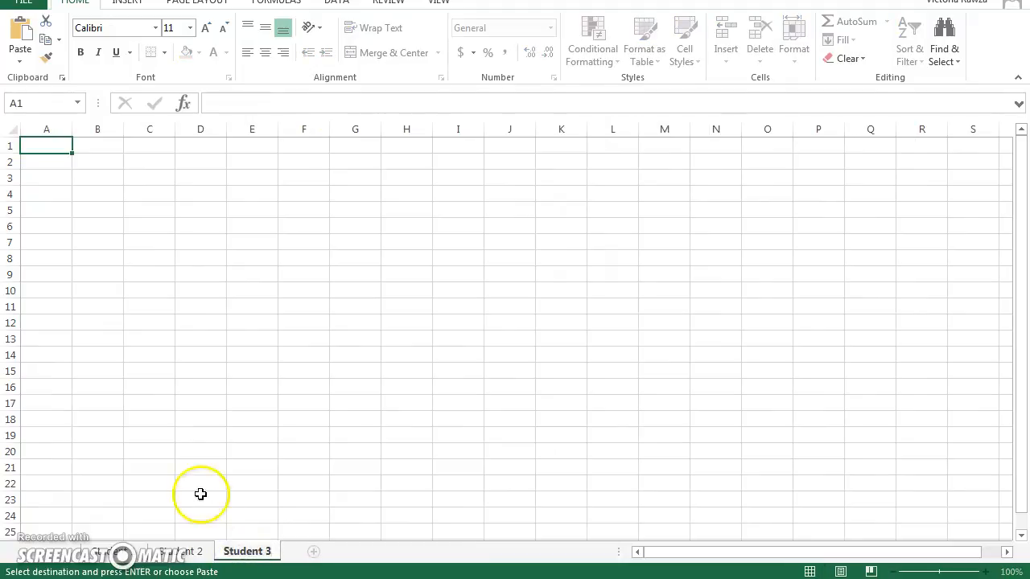
Step: Paste the copied data block at A1 of the Student 3 sheet and widen column A to fit the dates
left_click(41, 140)
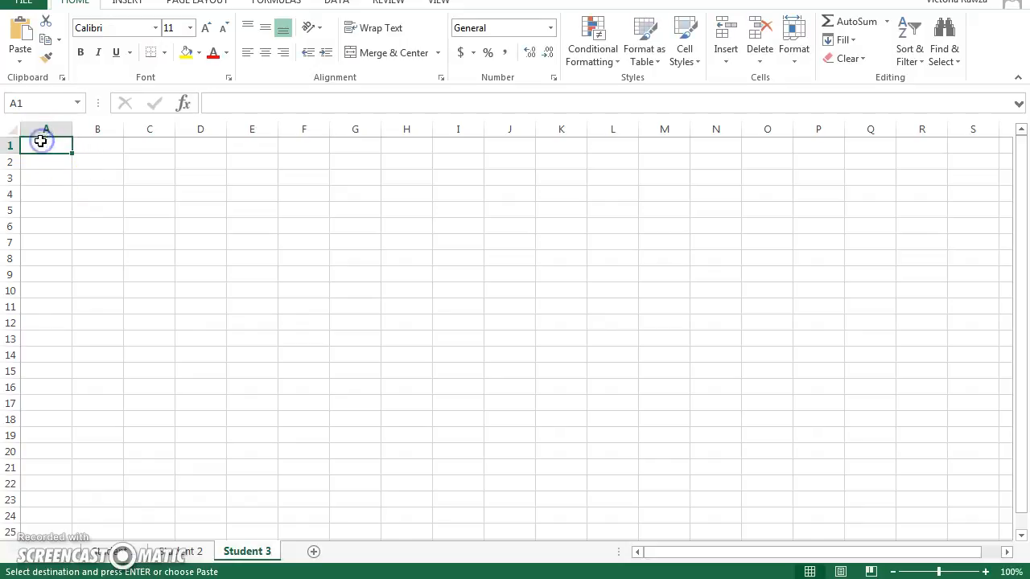
key("ctrl+v")
left_click(191, 161)
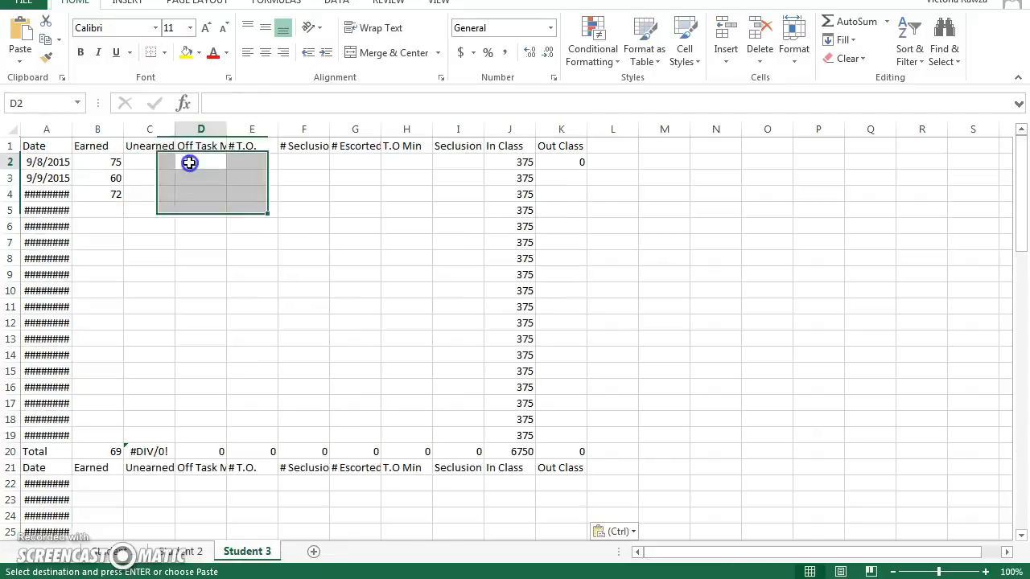
left_click_drag(72, 129, 80, 129)
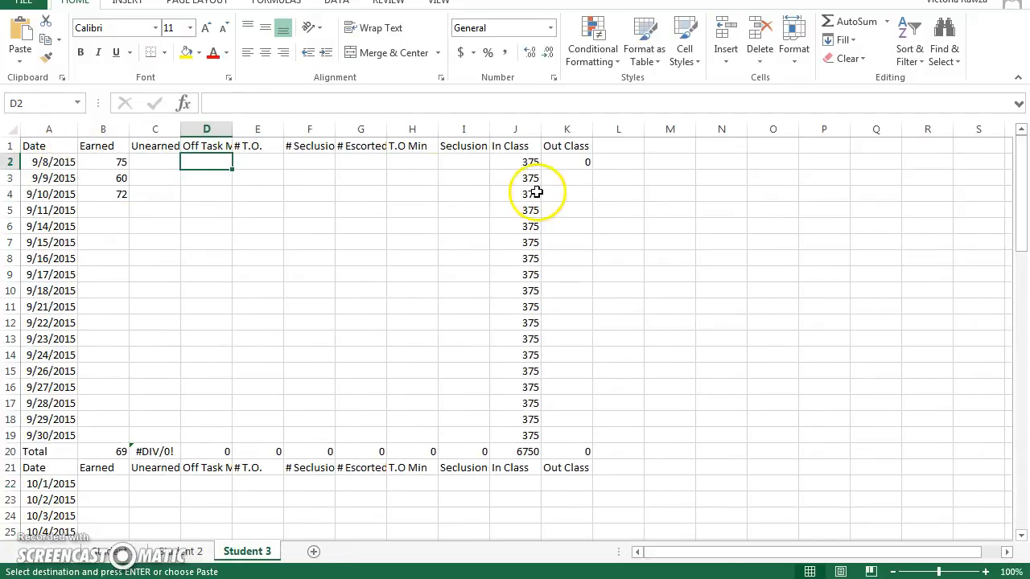
left_click(621, 222)
Step: On the Student 1 sheet, fill the Out Class formula from K2 down through K19 for the remaining September dates
left_click(112, 551)
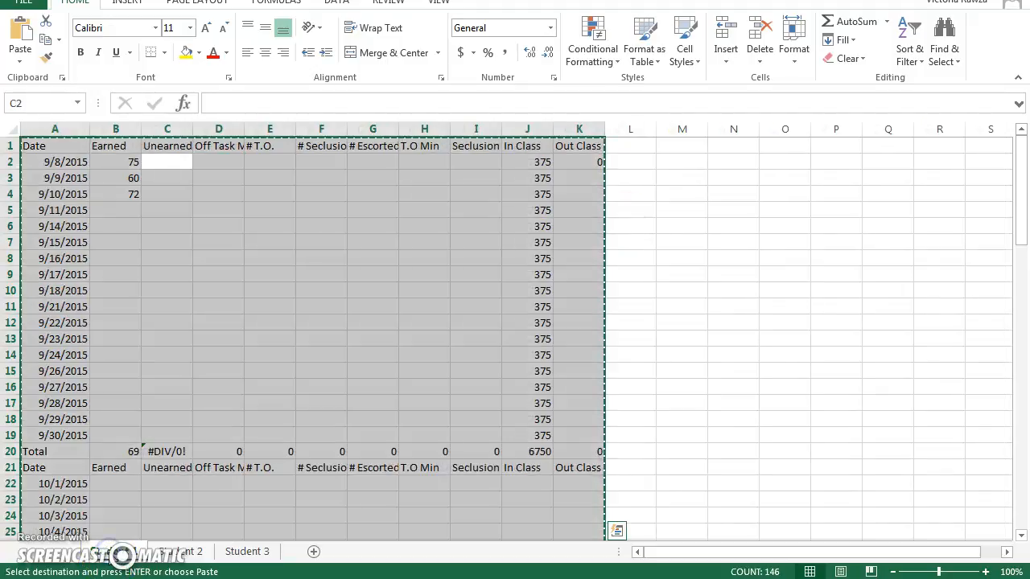
left_click(698, 391)
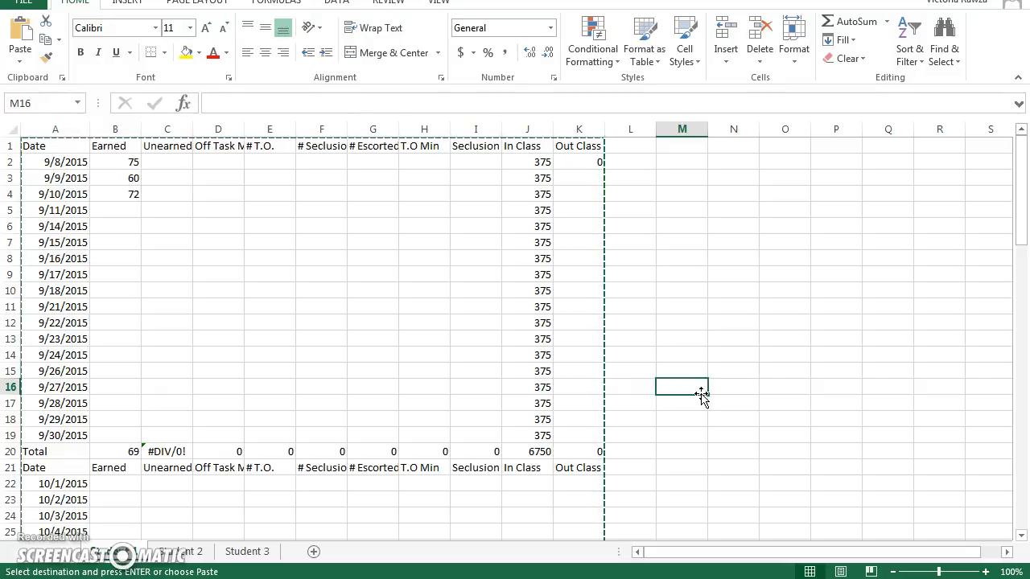
left_click(664, 388)
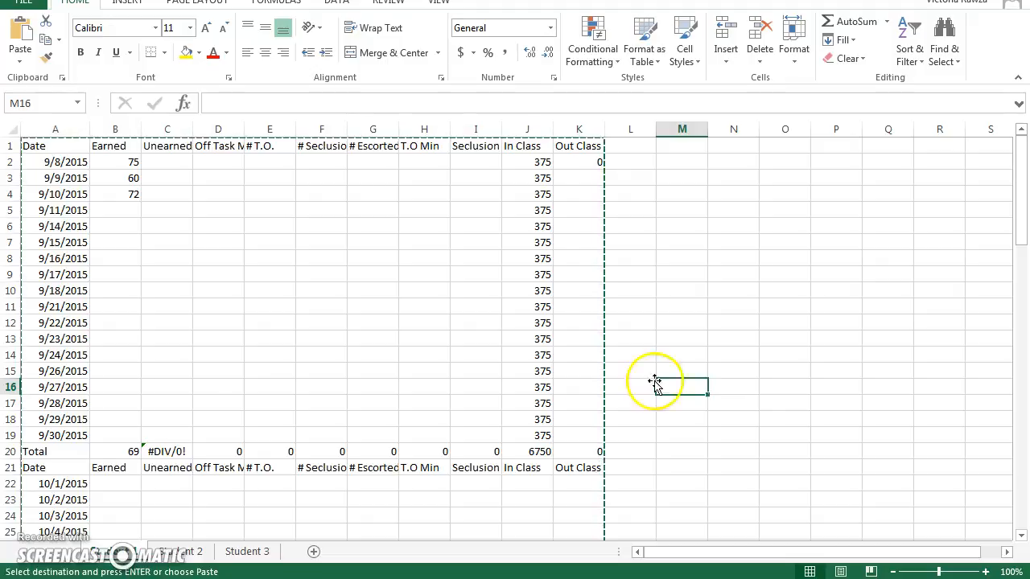
double_click(650, 228)
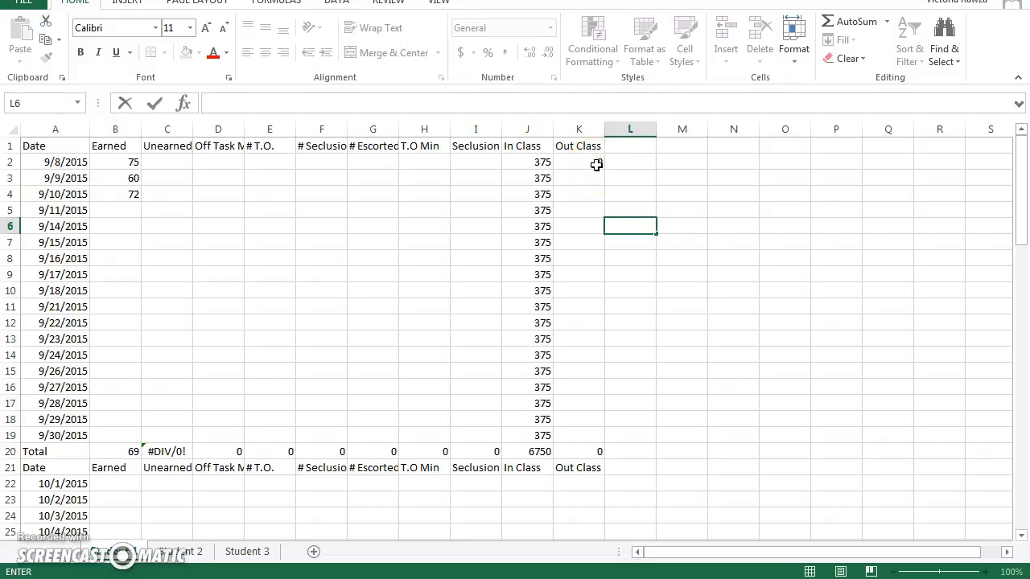
left_click(596, 164)
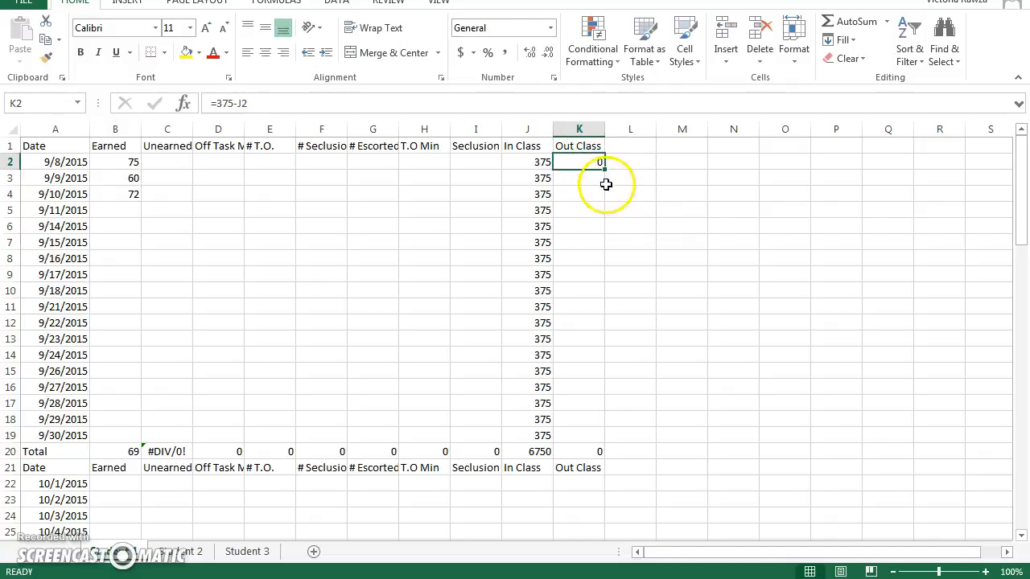
left_click_drag(604, 170, 600, 437)
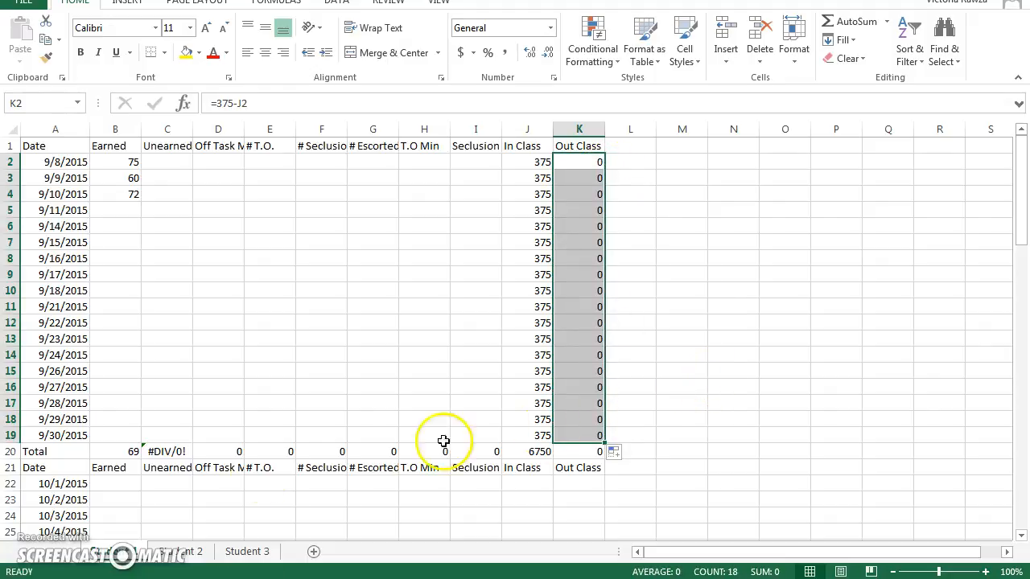